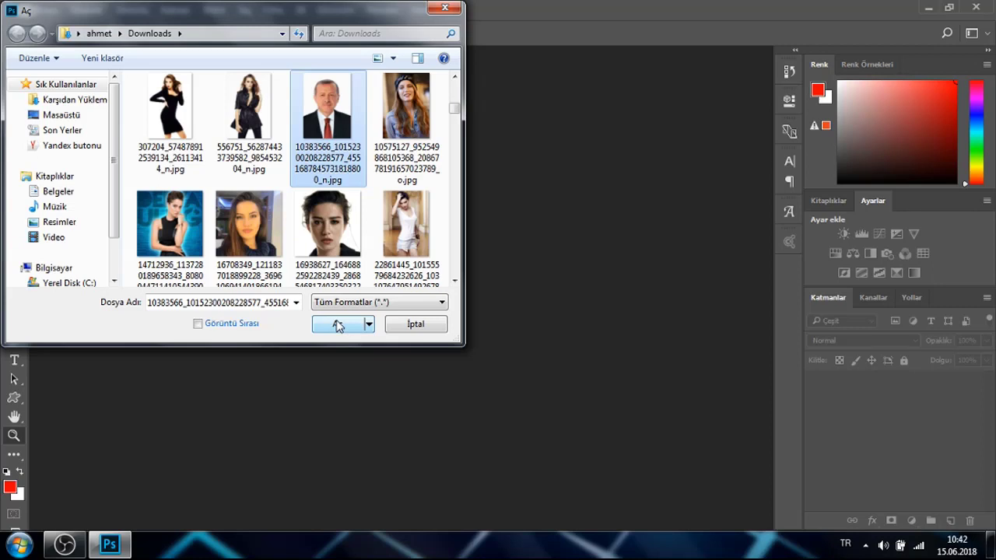
Open the selected JPG portrait of the man in a dark suit and red tie from the Downloads folder
{"action": "left_click", "coordinate": [338, 325]}
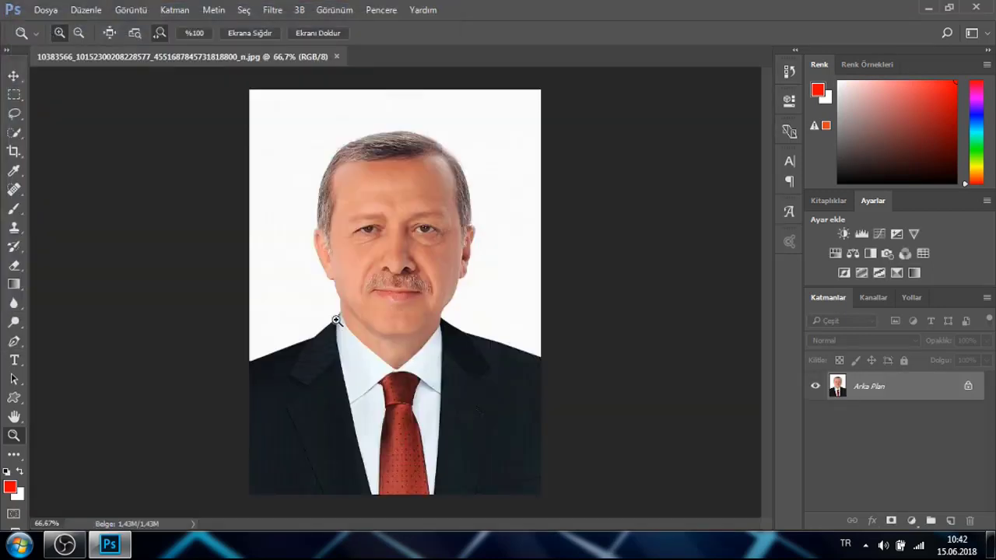
{"action": "left_click_drag", "start_coordinate": [336, 321], "coordinate": [404, 327]}
{"action": "scroll", "coordinate": [547, 341], "scroll_direction": "up", "scroll_amount": 4}
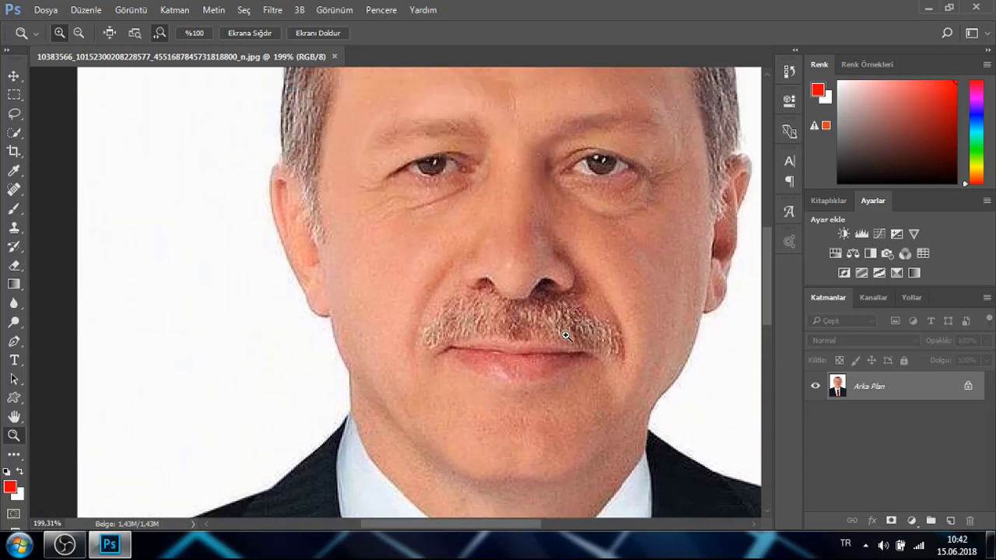
{"action": "left_click_drag", "start_coordinate": [520, 532], "coordinate": [552, 533]}
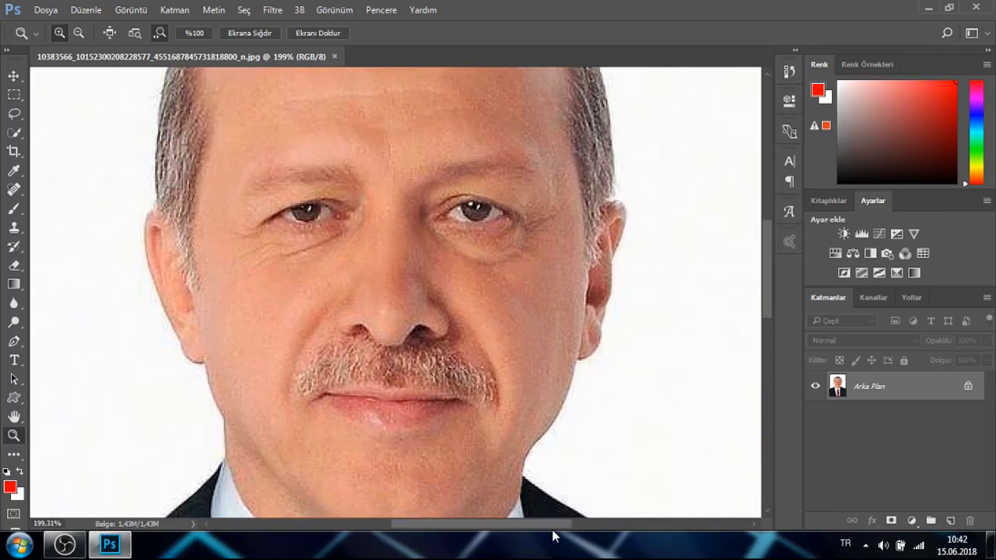
{"action": "scroll", "coordinate": [459, 265], "scroll_direction": "down", "scroll_amount": 5}
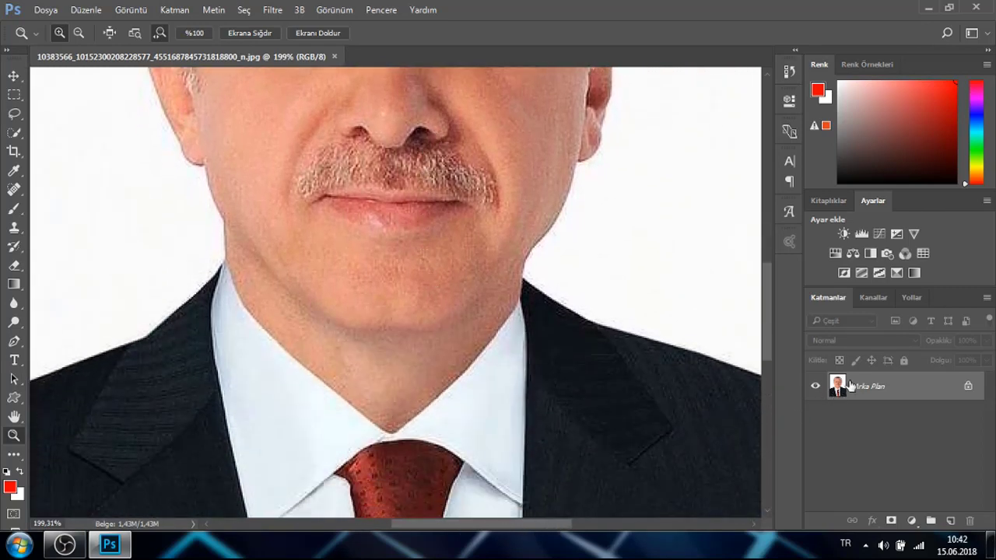
Convert the Arka Plan background into the regular layer Katman 0 and add an empty layer above it
{"action": "right_click", "coordinate": [851, 385]}
{"action": "left_click", "coordinate": [864, 179]}
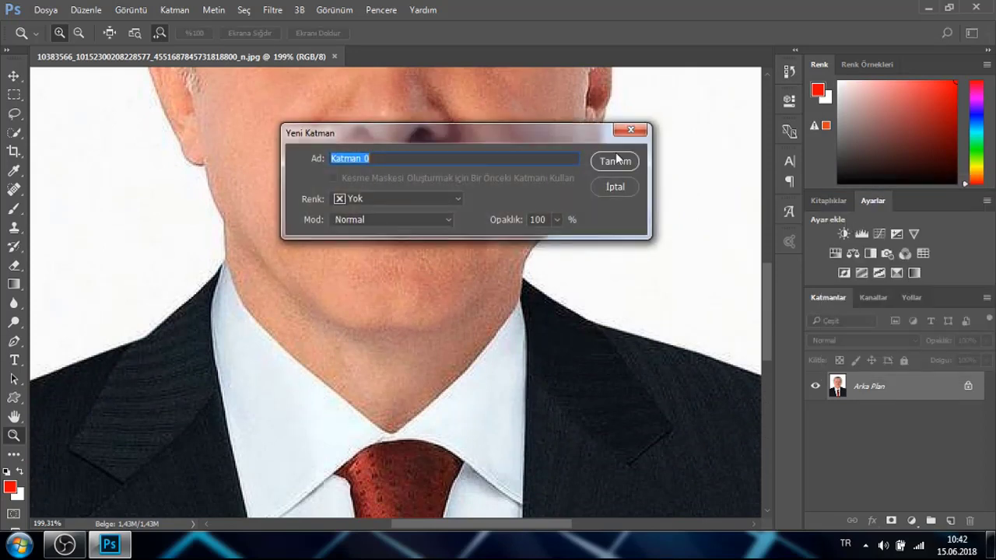
{"action": "left_click", "coordinate": [615, 161]}
{"action": "left_click", "coordinate": [951, 520]}
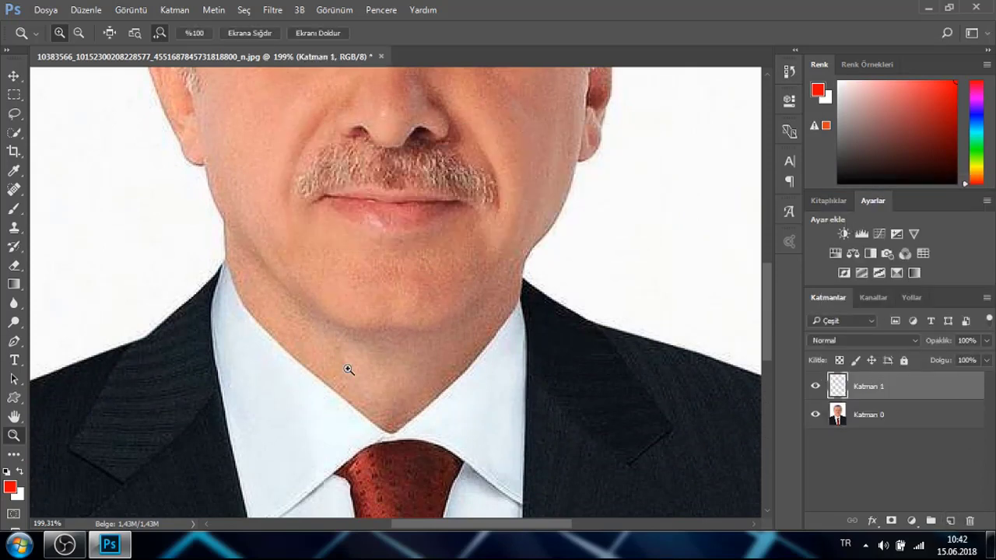
Start a Pen path at the shirt collar on the image's left and trace up the neck and jaw to the earlobe
{"action": "scroll", "coordinate": [349, 370], "scroll_direction": "down", "scroll_amount": 3}
{"action": "scroll", "coordinate": [348, 368], "scroll_direction": "up", "scroll_amount": 5}
{"action": "scroll", "coordinate": [350, 370], "scroll_direction": "down", "scroll_amount": 3}
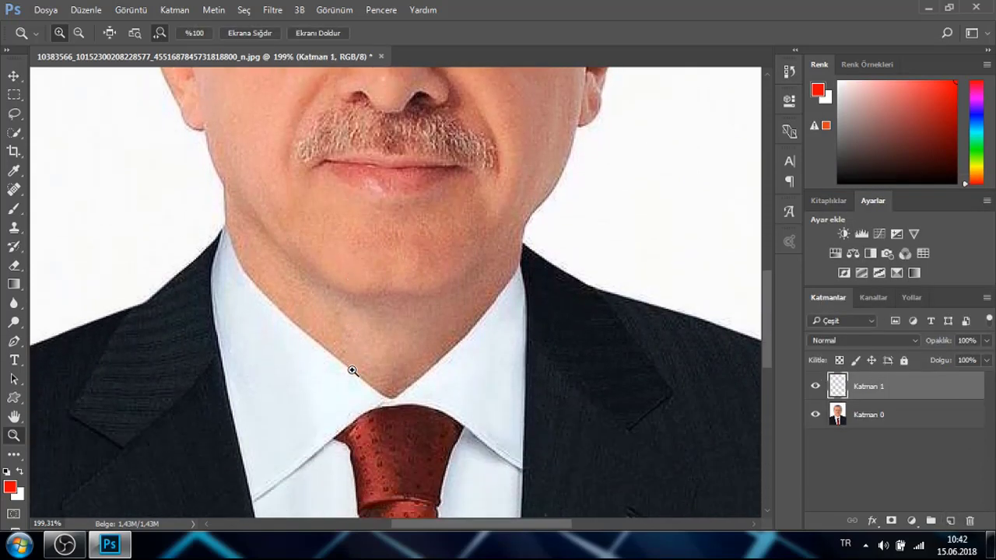
{"action": "scroll", "coordinate": [351, 366], "scroll_direction": "down", "scroll_amount": 1}
{"action": "scroll", "coordinate": [380, 388], "scroll_direction": "up", "scroll_amount": 5}
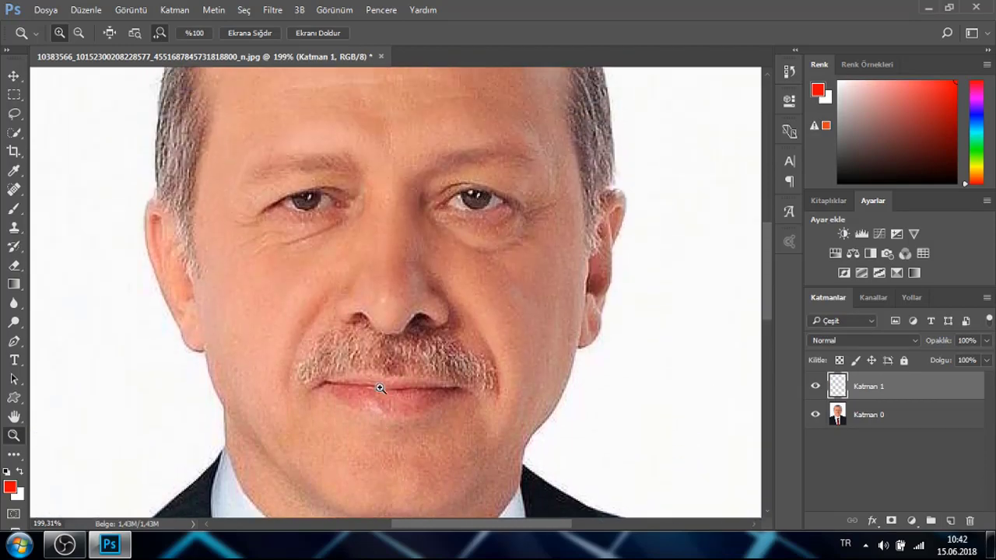
{"action": "scroll", "coordinate": [379, 387], "scroll_direction": "up", "scroll_amount": 3}
{"action": "left_click_drag", "start_coordinate": [276, 273], "coordinate": [295, 309]}
{"action": "scroll", "coordinate": [340, 351], "scroll_direction": "down", "scroll_amount": 3}
{"action": "scroll", "coordinate": [340, 351], "scroll_direction": "down", "scroll_amount": 3}
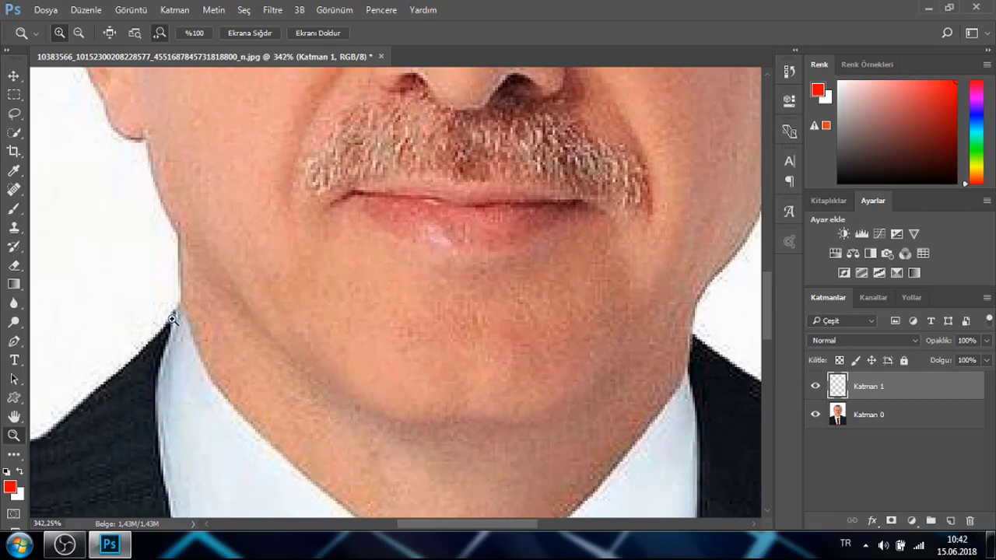
{"action": "left_click", "coordinate": [171, 347]}
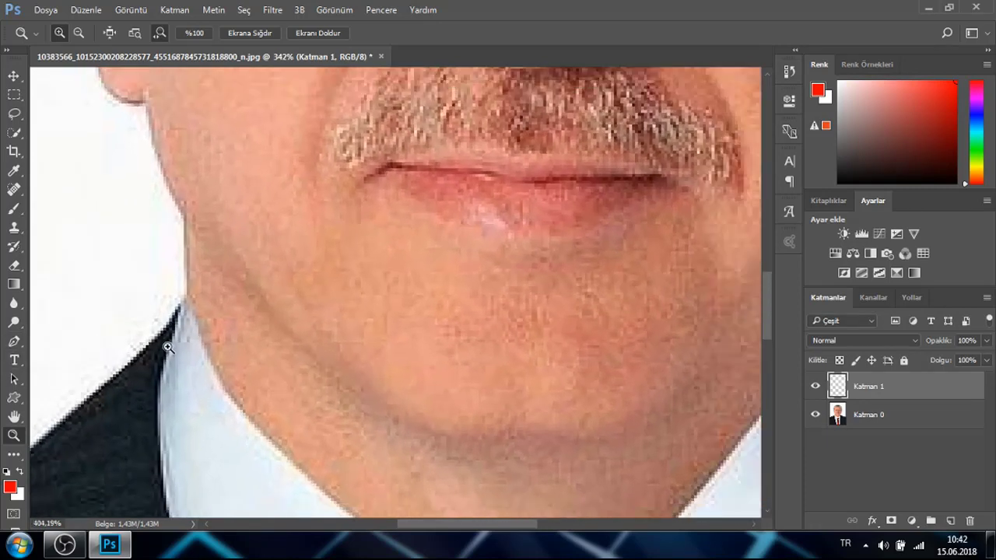
{"action": "left_click_drag", "start_coordinate": [168, 347], "coordinate": [158, 347]}
{"action": "left_click", "coordinate": [16, 342]}
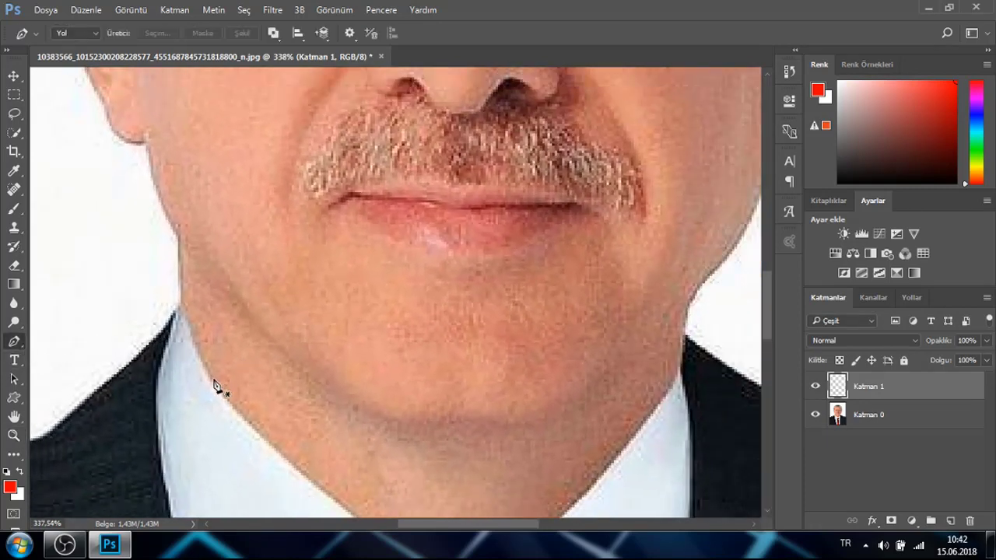
{"action": "left_click", "coordinate": [211, 382]}
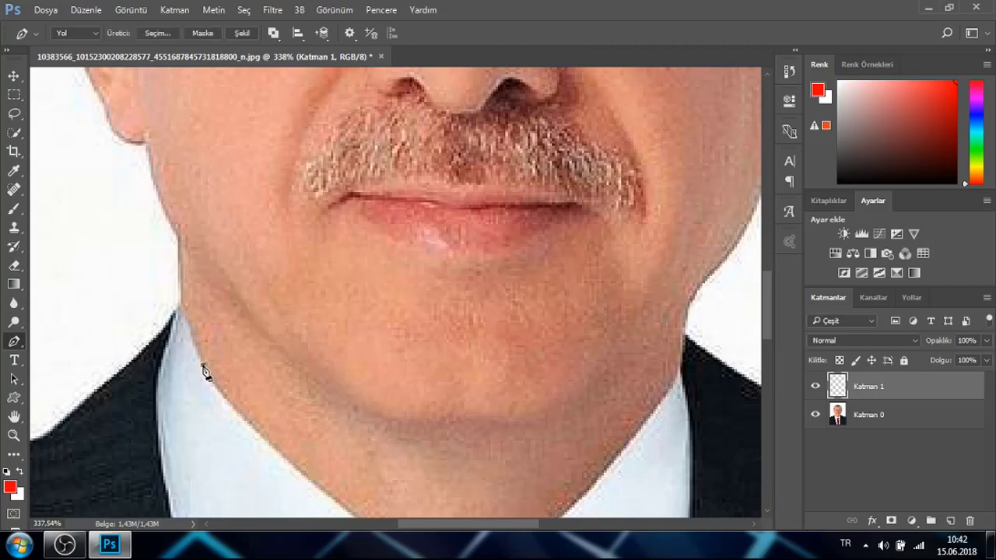
{"action": "left_click", "coordinate": [187, 319]}
{"action": "left_click_drag", "start_coordinate": [181, 281], "coordinate": [172, 235]}
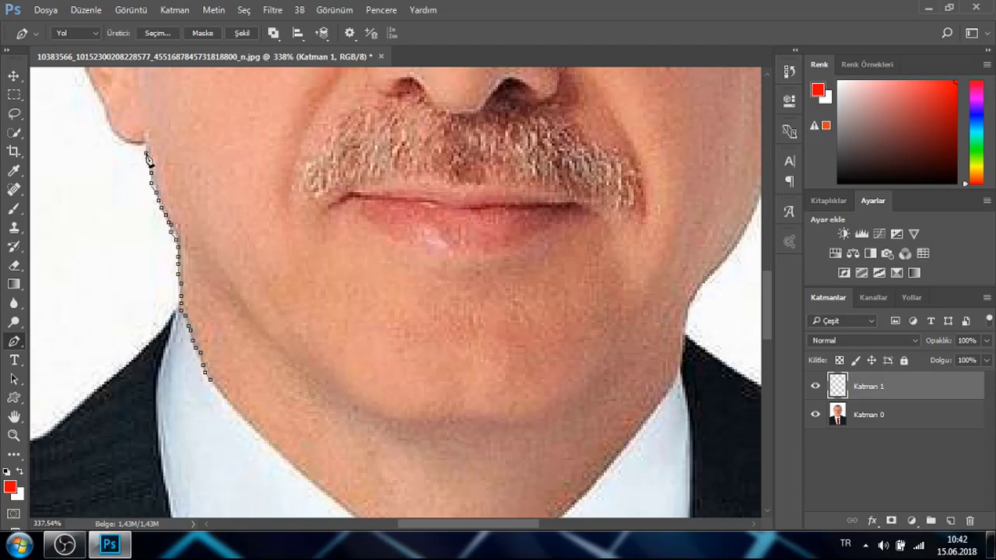
Continue the path around the ear on the image's left and around the sideburn beside it
{"action": "scroll", "coordinate": [148, 145], "scroll_direction": "up", "scroll_amount": 5}
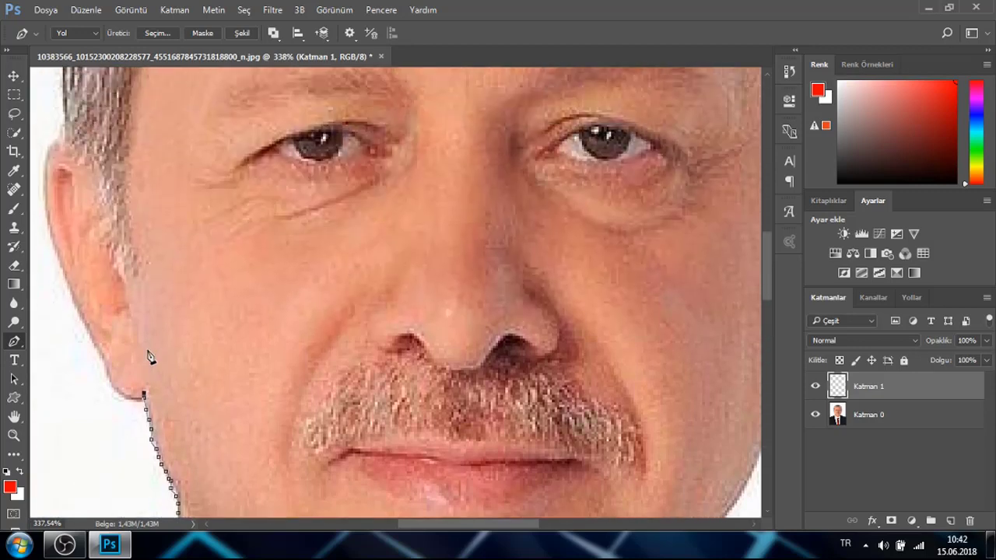
{"action": "left_click_drag", "start_coordinate": [144, 401], "coordinate": [122, 399]}
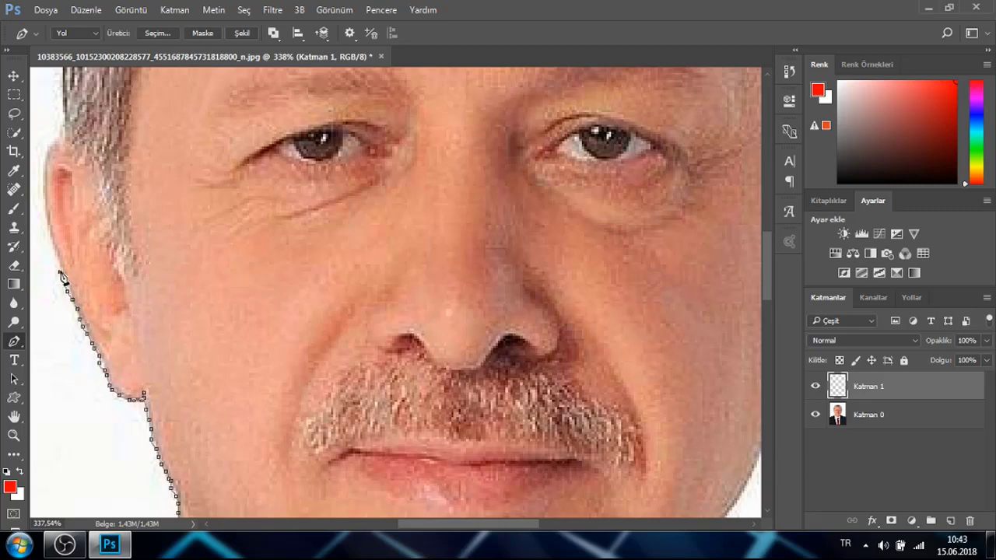
{"action": "left_click_drag", "start_coordinate": [53, 243], "coordinate": [48, 228]}
{"action": "mouse_move", "coordinate": [44, 182]}
{"action": "left_mouse_down"}
{"action": "mouse_move", "coordinate": [47, 146]}
{"action": "mouse_move", "coordinate": [64, 138]}
{"action": "mouse_move", "coordinate": [97, 167]}
{"action": "mouse_move", "coordinate": [97, 158]}
{"action": "mouse_move", "coordinate": [104, 226]}
{"action": "mouse_move", "coordinate": [148, 285]}
{"action": "left_mouse_up"}
{"action": "left_click_drag", "start_coordinate": [137, 241], "coordinate": [132, 144]}
Continue the path up the temple, across the forehead hairline and down the opposite temple
{"action": "scroll", "coordinate": [218, 321], "scroll_direction": "up", "scroll_amount": 2}
{"action": "scroll", "coordinate": [218, 321], "scroll_direction": "up", "scroll_amount": 3}
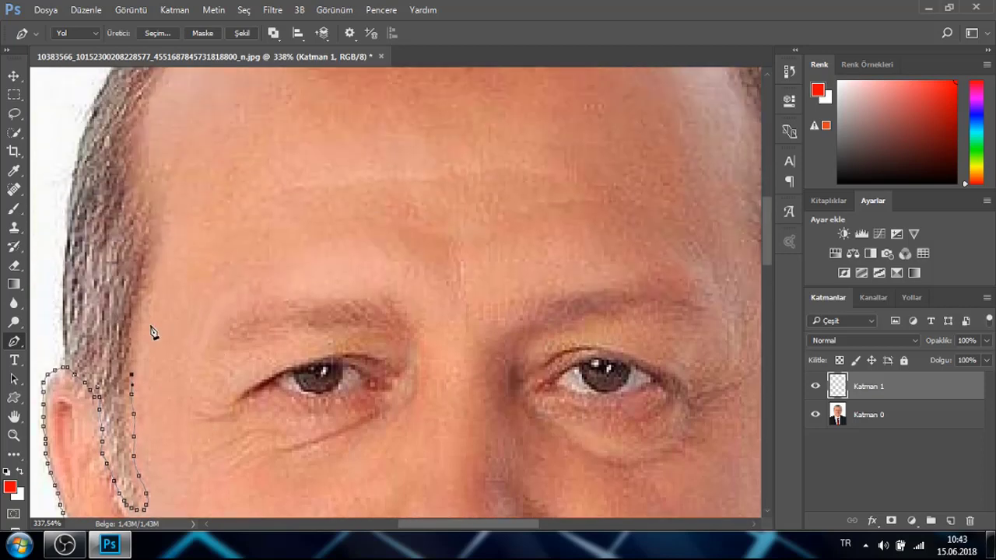
{"action": "mouse_move", "coordinate": [143, 337]}
{"action": "left_mouse_down"}
{"action": "mouse_move", "coordinate": [171, 177]}
{"action": "mouse_move", "coordinate": [150, 160]}
{"action": "mouse_move", "coordinate": [182, 279]}
{"action": "mouse_move", "coordinate": [159, 273]}
{"action": "mouse_move", "coordinate": [155, 243]}
{"action": "mouse_move", "coordinate": [174, 206]}
{"action": "mouse_move", "coordinate": [258, 171]}
{"action": "mouse_move", "coordinate": [591, 165]}
{"action": "mouse_move", "coordinate": [667, 147]}
{"action": "mouse_move", "coordinate": [703, 160]}
{"action": "mouse_move", "coordinate": [718, 181]}
{"action": "left_mouse_up"}
{"action": "scroll", "coordinate": [151, 159], "scroll_direction": "up", "scroll_amount": 3}
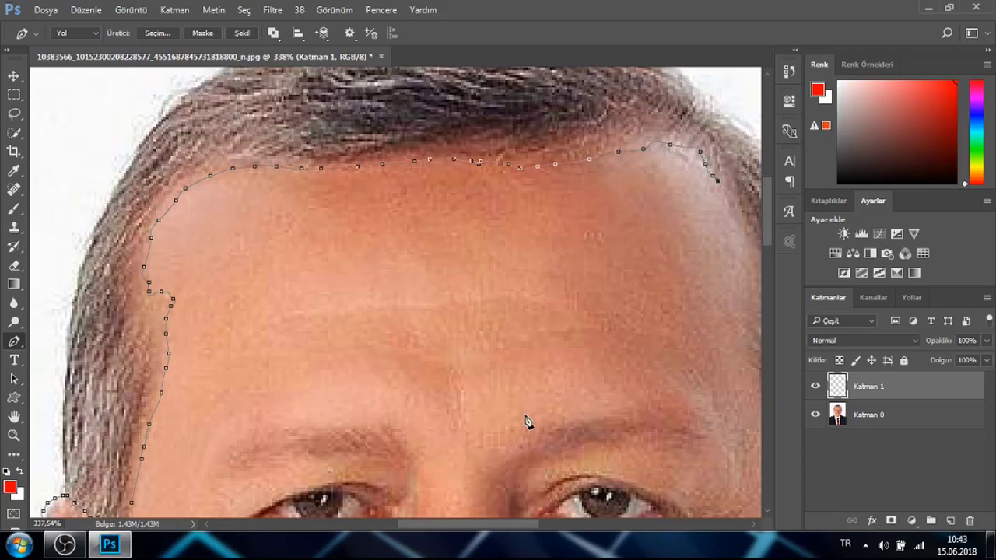
{"action": "left_click_drag", "start_coordinate": [517, 525], "coordinate": [566, 523]}
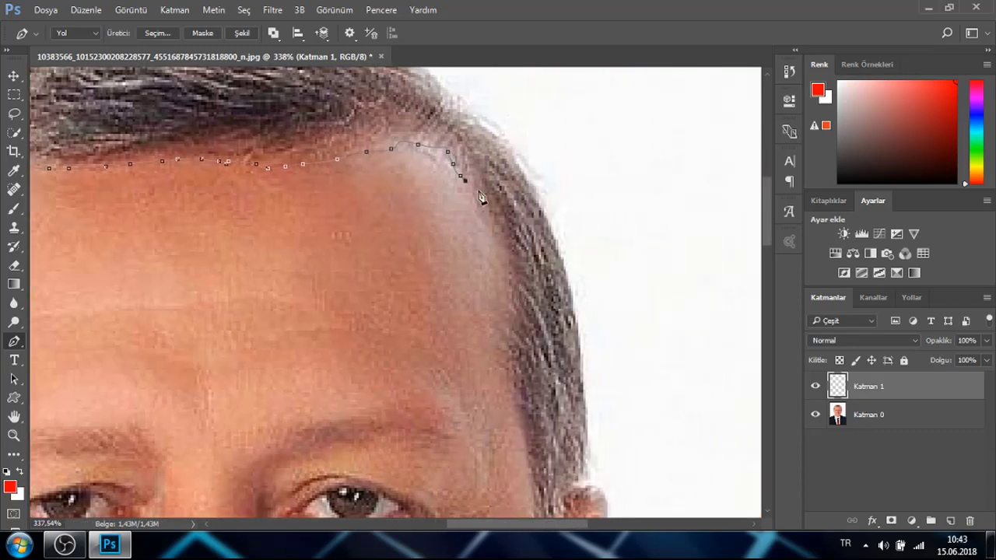
{"action": "left_click_drag", "start_coordinate": [474, 197], "coordinate": [508, 289]}
{"action": "left_click_drag", "start_coordinate": [499, 360], "coordinate": [514, 400]}
Extend the path around the sideburn on the image's right and over the top of that ear
{"action": "scroll", "coordinate": [520, 414], "scroll_direction": "down", "scroll_amount": 6}
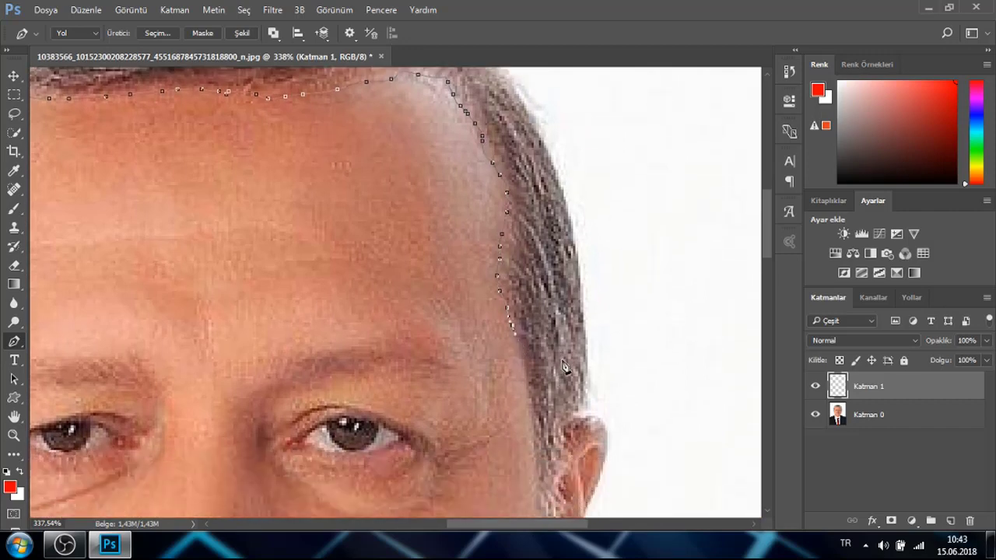
{"action": "left_click", "coordinate": [520, 205]}
{"action": "mouse_move", "coordinate": [521, 212]}
{"action": "left_mouse_down"}
{"action": "mouse_move", "coordinate": [533, 356]}
{"action": "mouse_move", "coordinate": [547, 378]}
{"action": "mouse_move", "coordinate": [563, 357]}
{"action": "mouse_move", "coordinate": [548, 324]}
{"action": "mouse_move", "coordinate": [565, 280]}
{"action": "mouse_move", "coordinate": [585, 263]}
{"action": "mouse_move", "coordinate": [609, 285]}
{"action": "mouse_move", "coordinate": [602, 330]}
{"action": "mouse_move", "coordinate": [607, 319]}
{"action": "mouse_move", "coordinate": [585, 361]}
{"action": "mouse_move", "coordinate": [585, 447]}
{"action": "left_mouse_up"}
Continue the path around the earlobe on the image's right and down the jaw and neck to the shirt collar
{"action": "scroll", "coordinate": [661, 371], "scroll_direction": "down", "scroll_amount": 5}
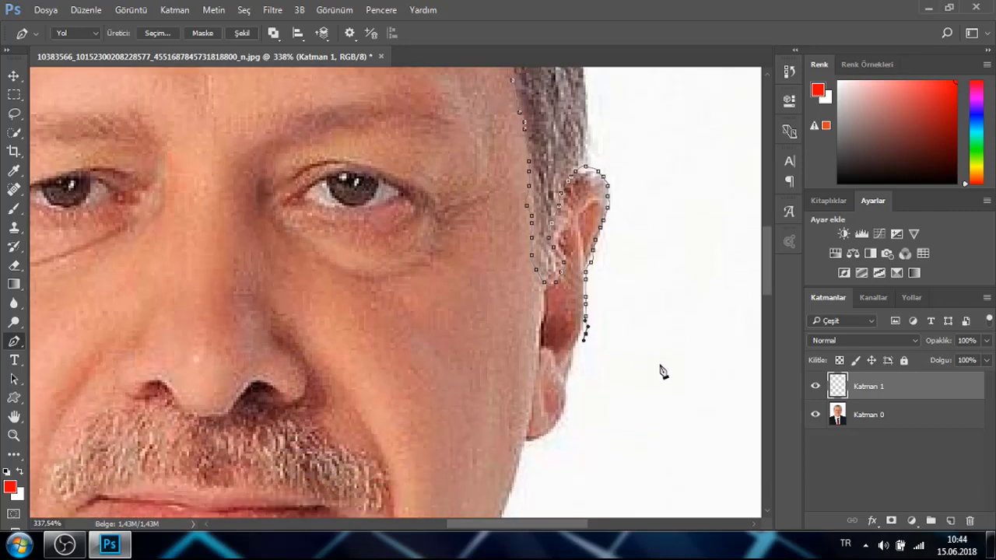
{"action": "scroll", "coordinate": [656, 383], "scroll_direction": "down", "scroll_amount": 1}
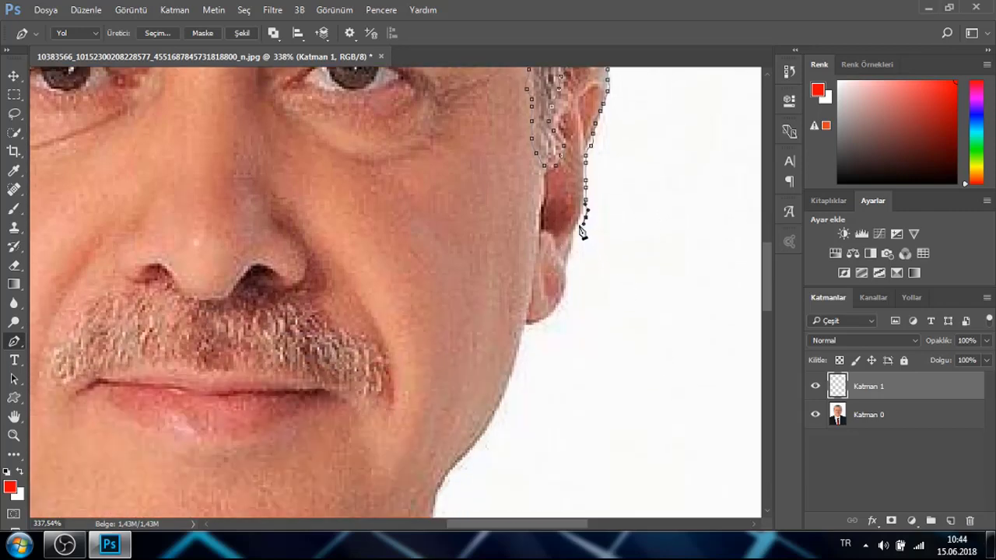
{"action": "mouse_move", "coordinate": [582, 233]}
{"action": "left_mouse_down"}
{"action": "mouse_move", "coordinate": [563, 305]}
{"action": "mouse_move", "coordinate": [524, 330]}
{"action": "mouse_move", "coordinate": [512, 382]}
{"action": "left_mouse_up"}
{"action": "scroll", "coordinate": [510, 393], "scroll_direction": "down", "scroll_amount": 3}
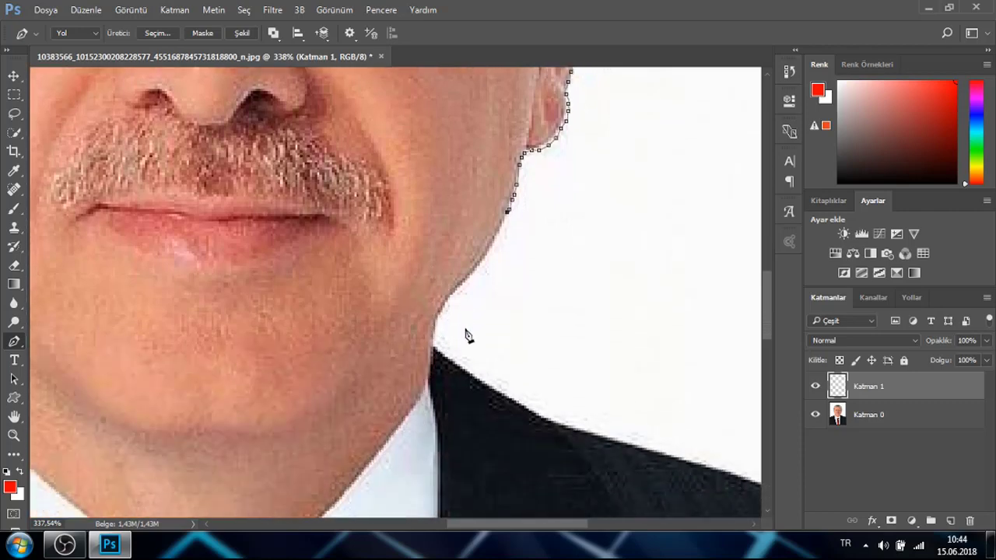
{"action": "scroll", "coordinate": [466, 335], "scroll_direction": "down", "scroll_amount": 3}
{"action": "mouse_move", "coordinate": [505, 204]}
{"action": "left_mouse_down"}
{"action": "mouse_move", "coordinate": [450, 277]}
{"action": "mouse_move", "coordinate": [425, 373]}
{"action": "mouse_move", "coordinate": [407, 395]}
{"action": "left_mouse_up"}
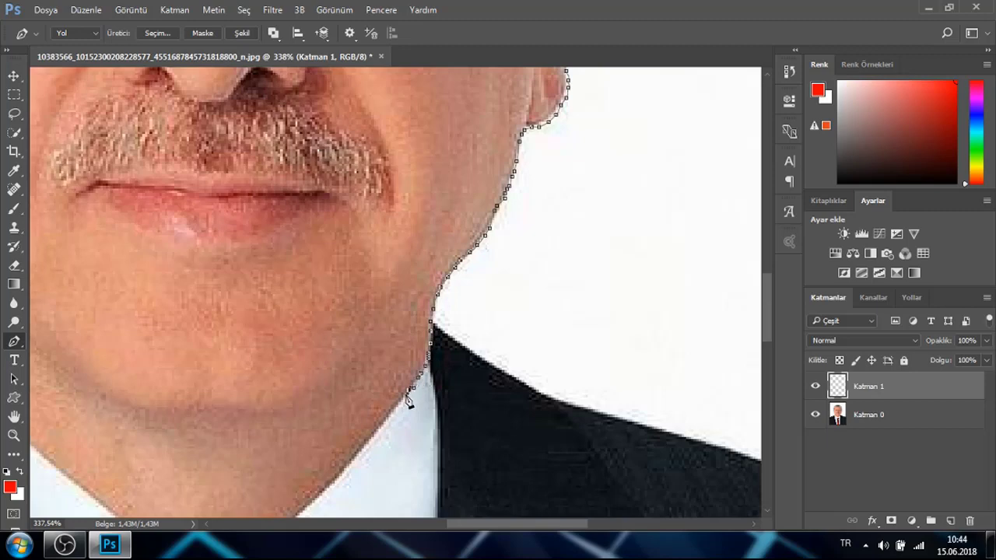
Trace the V-shaped neckline along the shirt collar and close the face path at its starting point
{"action": "scroll", "coordinate": [397, 412], "scroll_direction": "down", "scroll_amount": 4}
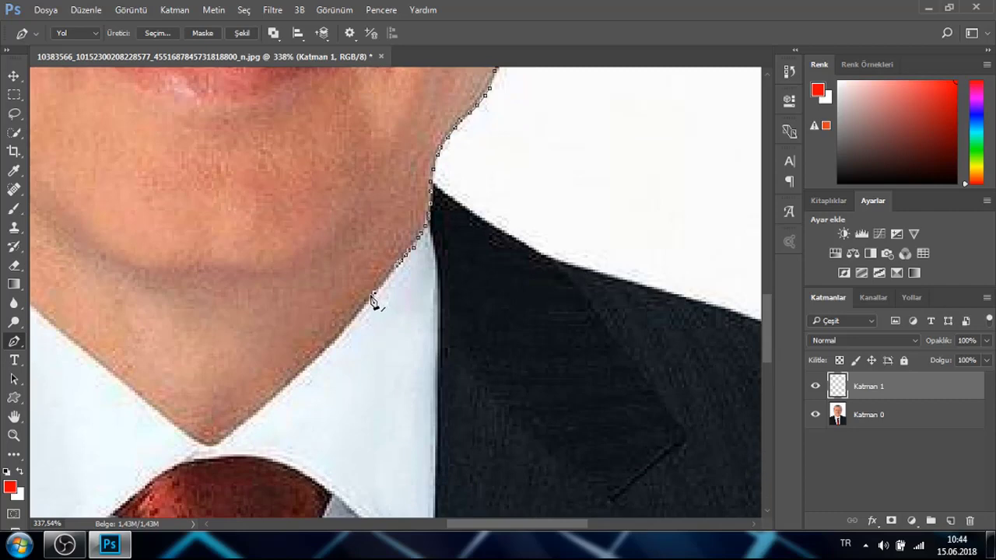
{"action": "mouse_move", "coordinate": [371, 299]}
{"action": "left_mouse_down"}
{"action": "mouse_move", "coordinate": [331, 350]}
{"action": "mouse_move", "coordinate": [219, 449]}
{"action": "mouse_move", "coordinate": [161, 417]}
{"action": "mouse_move", "coordinate": [33, 306]}
{"action": "left_mouse_up"}
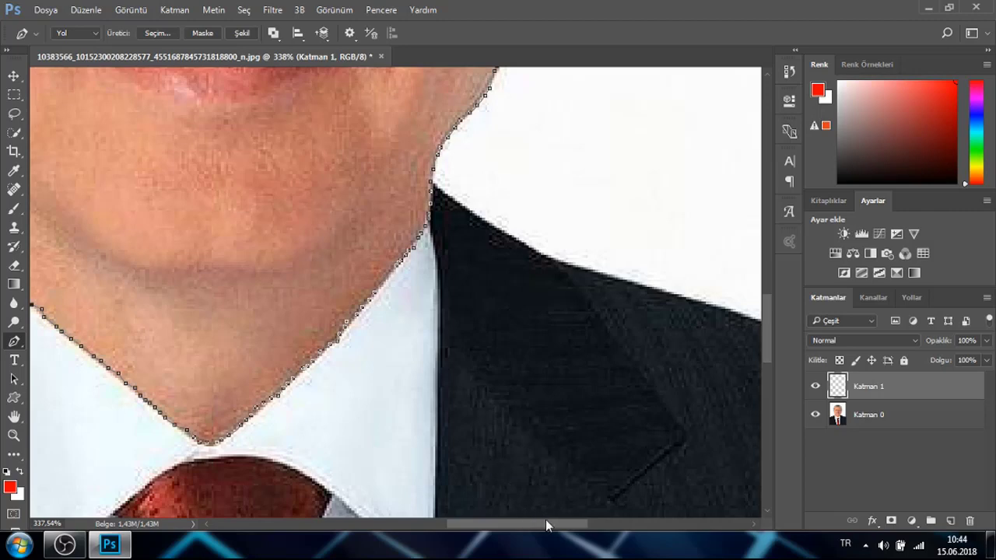
{"action": "left_click_drag", "start_coordinate": [545, 523], "coordinate": [507, 520]}
{"action": "scroll", "coordinate": [480, 436], "scroll_direction": "up", "scroll_amount": 3}
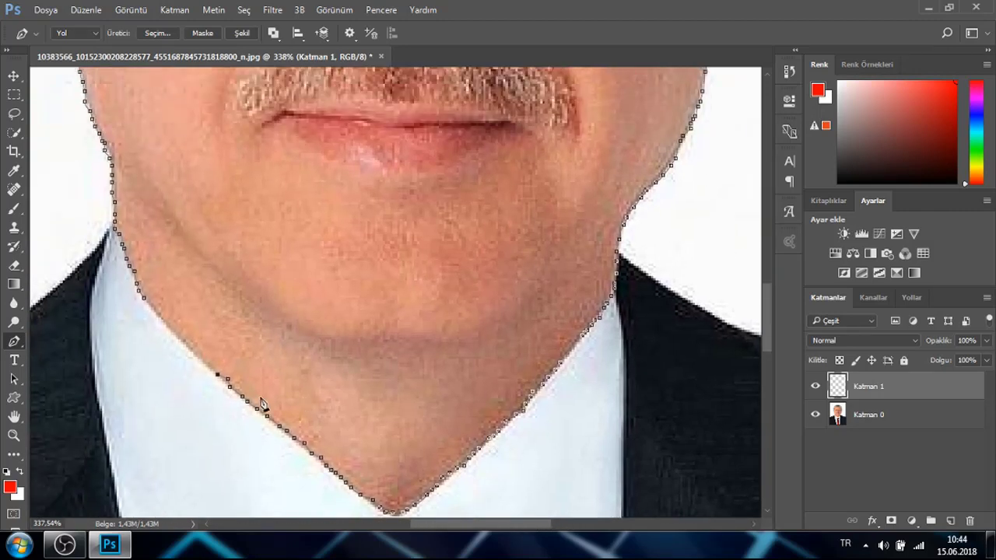
{"action": "left_click_drag", "start_coordinate": [217, 379], "coordinate": [164, 325]}
{"action": "left_click", "coordinate": [166, 302]}
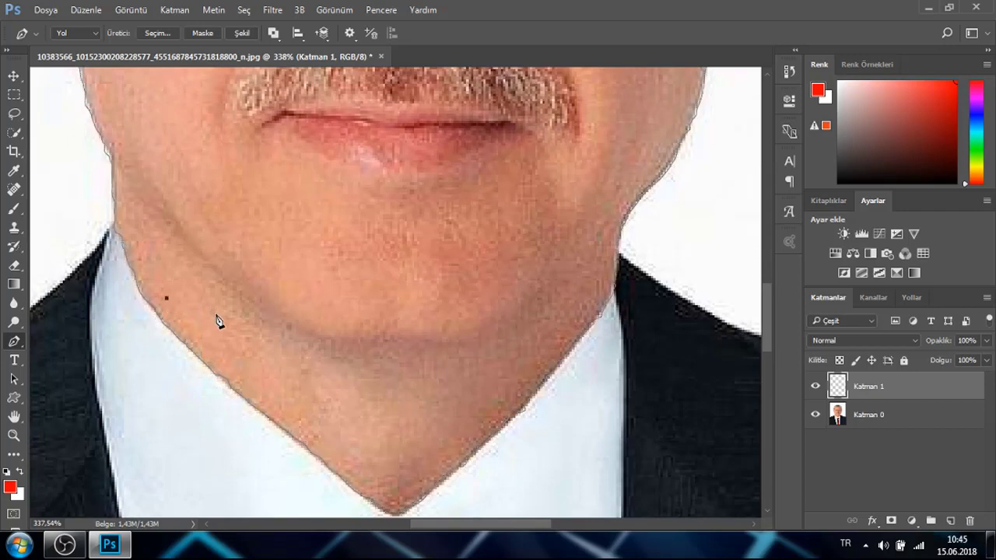
Hide Katman 0 temporarily to examine the whole face outline, and show the layer again
{"action": "left_click", "coordinate": [815, 415]}
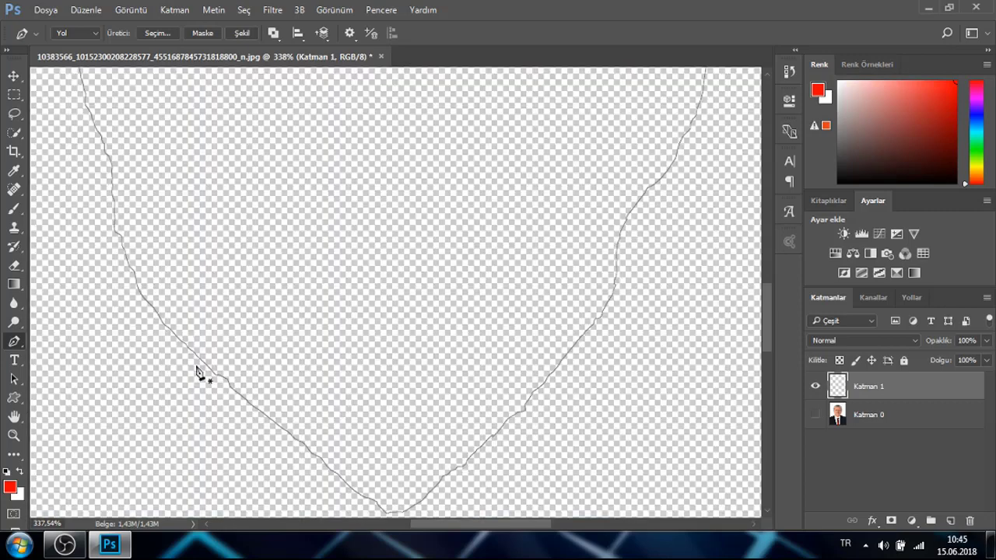
{"action": "left_click", "coordinate": [14, 436]}
{"action": "left_click_drag", "start_coordinate": [352, 335], "coordinate": [296, 326]}
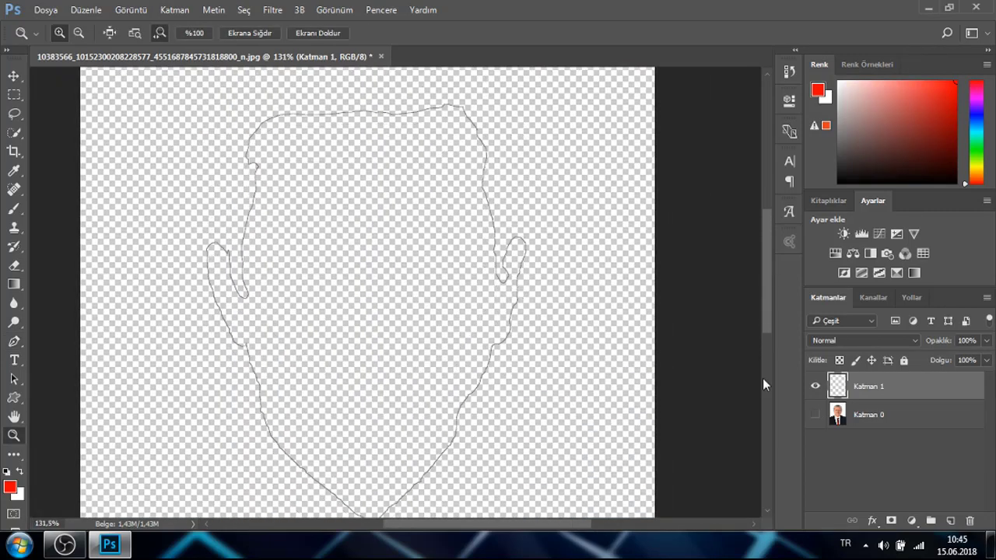
{"action": "left_click", "coordinate": [815, 415]}
Start a Fill Path operation for the face outline on Katman 1 with a custom colour as contents
{"action": "right_click", "coordinate": [511, 277]}
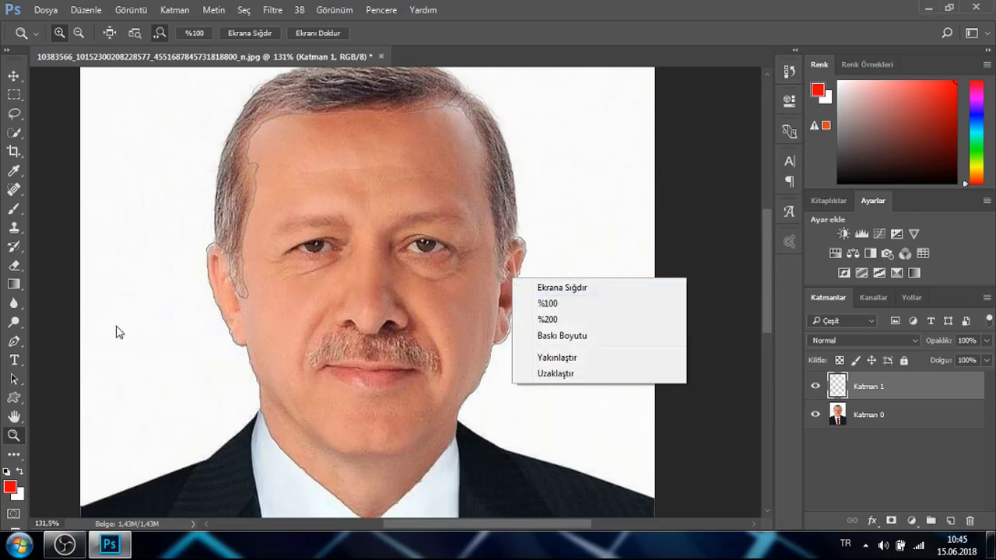
{"action": "left_click", "coordinate": [14, 341]}
{"action": "right_click", "coordinate": [287, 280]}
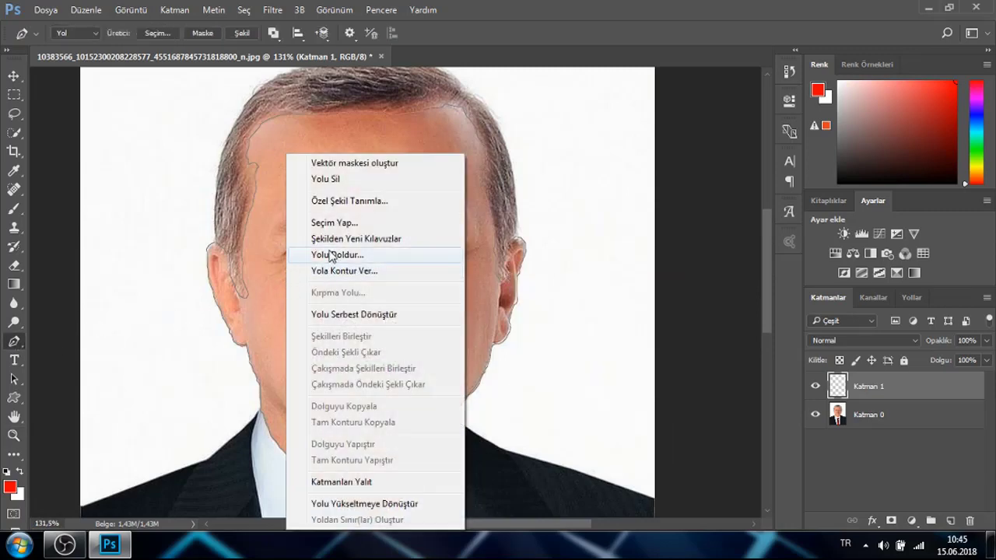
{"action": "left_click", "coordinate": [326, 254]}
{"action": "left_click", "coordinate": [844, 118]}
{"action": "left_click", "coordinate": [848, 148]}
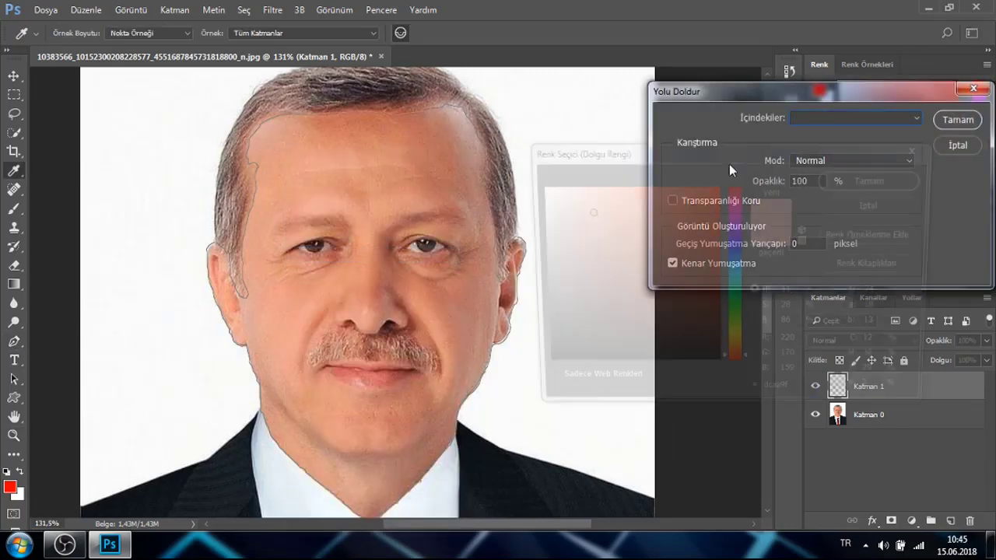
Sample the skin tone df987a from the forehead and fill the face path with it
{"action": "left_click", "coordinate": [369, 146]}
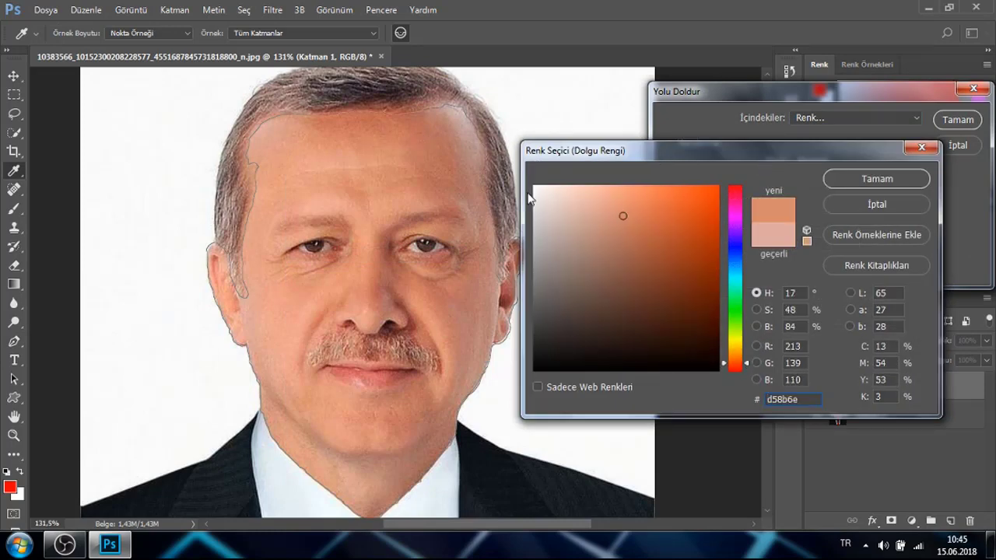
{"action": "left_click", "coordinate": [372, 198]}
{"action": "left_click", "coordinate": [389, 166]}
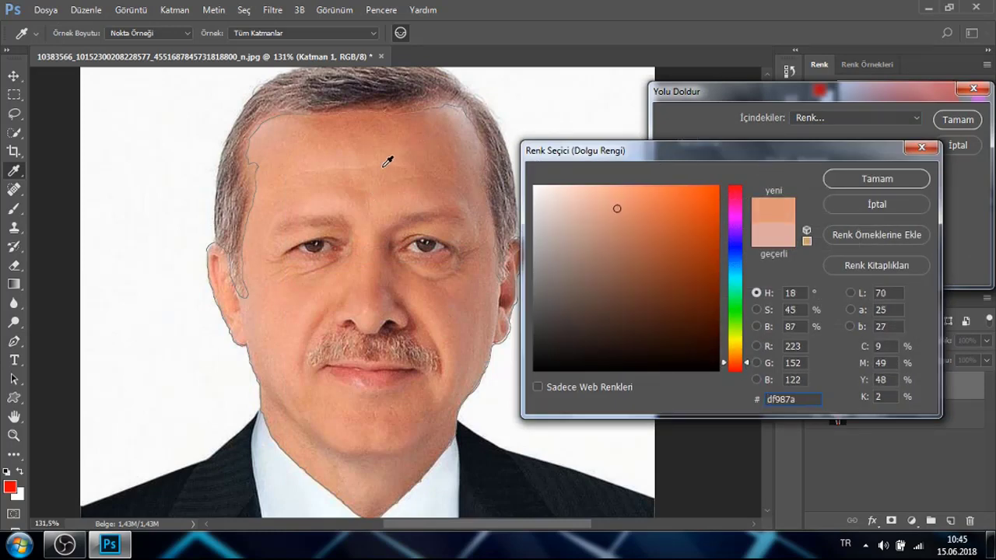
{"action": "left_click", "coordinate": [887, 178]}
{"action": "left_click", "coordinate": [957, 121]}
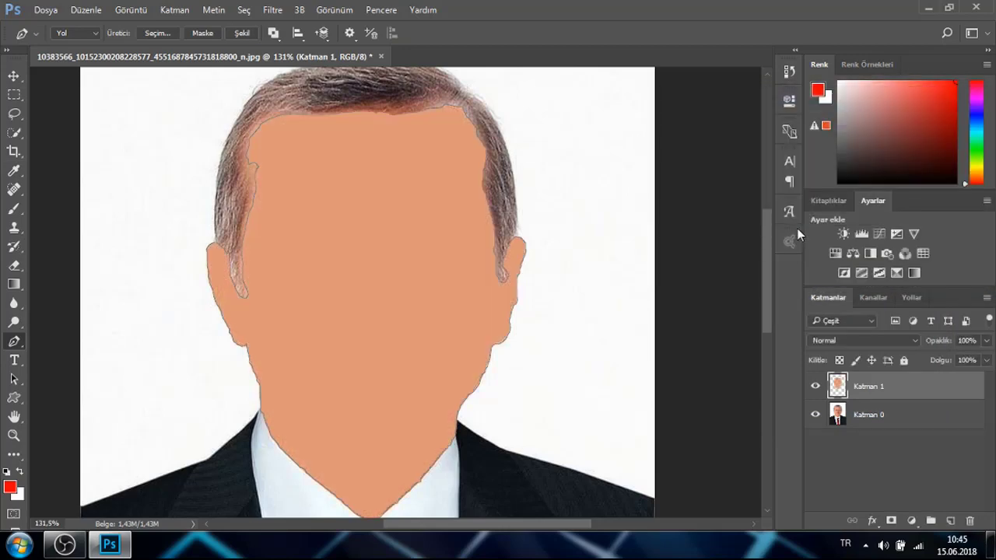
Move Katman 0 above Katman 1 and add a new empty layer on top of it
{"action": "key", "text": "Return"}
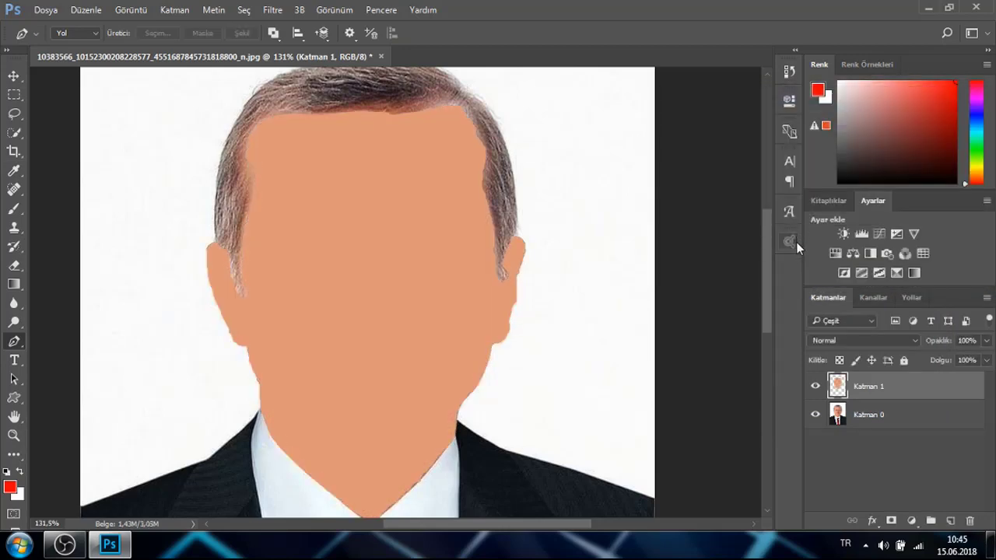
{"action": "left_click", "coordinate": [816, 417]}
{"action": "left_click", "coordinate": [817, 417]}
{"action": "left_click_drag", "start_coordinate": [885, 418], "coordinate": [890, 380]}
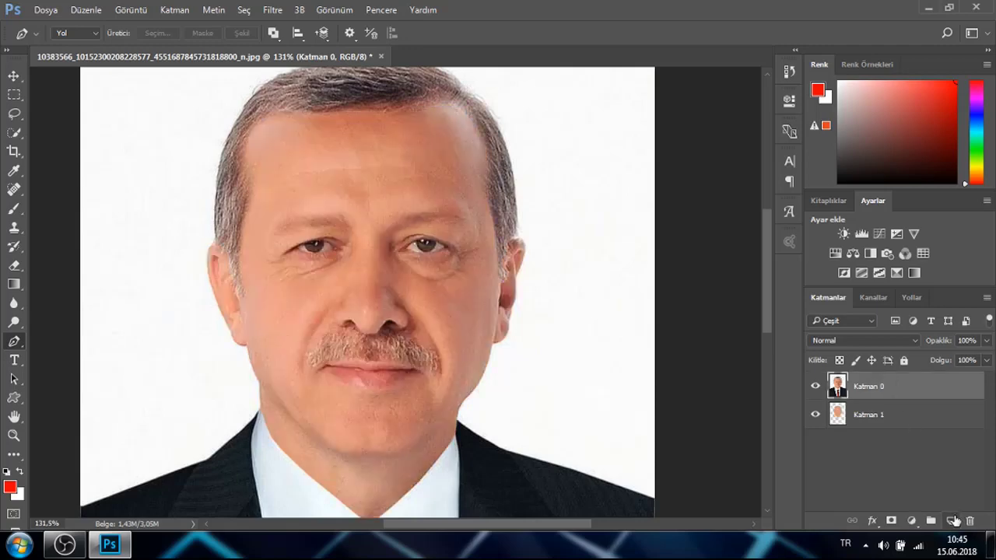
{"action": "left_click", "coordinate": [950, 520]}
Start a Pen path at the tip of the image-left sideburn, tracing around the ear and up the hair's outer edge
{"action": "scroll", "coordinate": [674, 366], "scroll_direction": "down", "scroll_amount": 2}
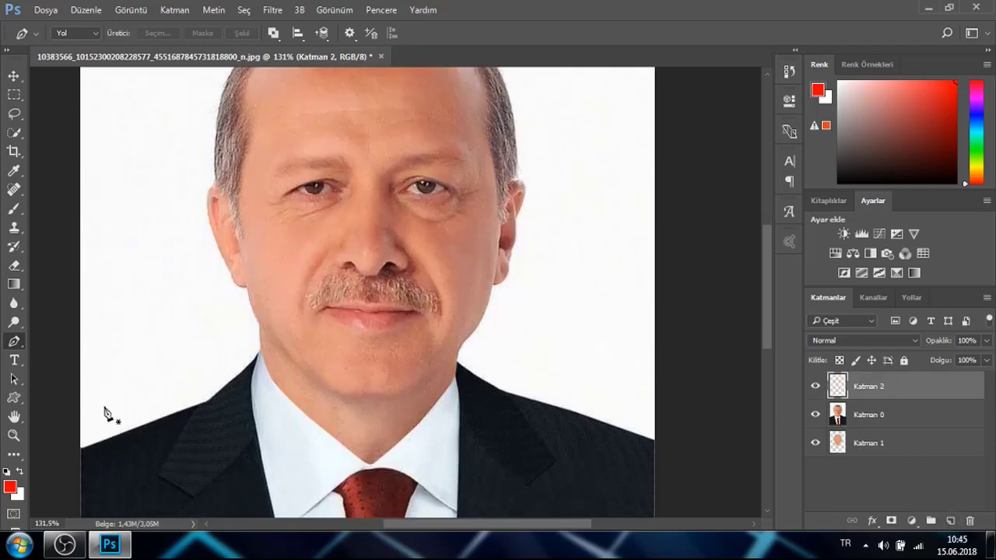
{"action": "left_click", "coordinate": [14, 436]}
{"action": "left_click_drag", "start_coordinate": [256, 367], "coordinate": [374, 367]}
{"action": "scroll", "coordinate": [375, 367], "scroll_direction": "up", "scroll_amount": 5}
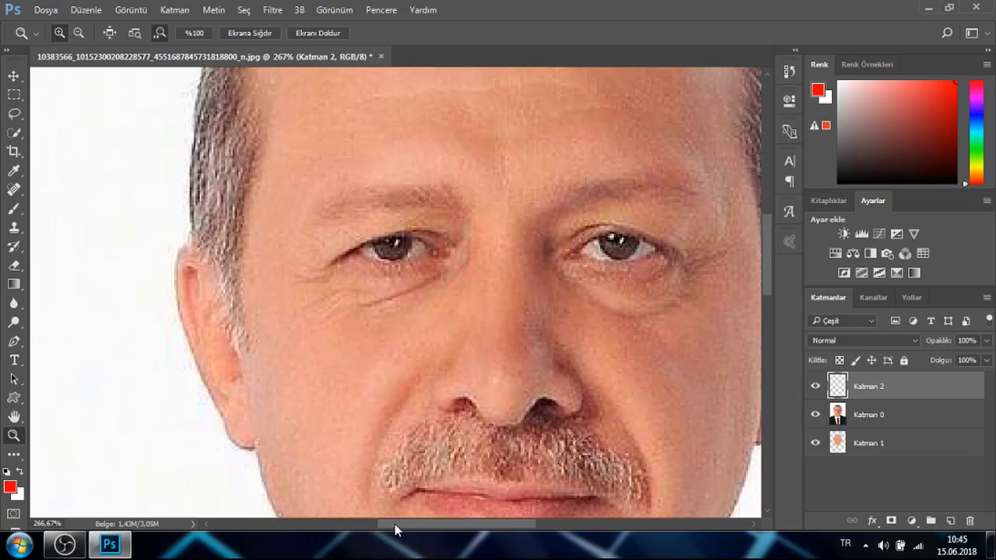
{"action": "scroll", "coordinate": [411, 451], "scroll_direction": "up", "scroll_amount": 5}
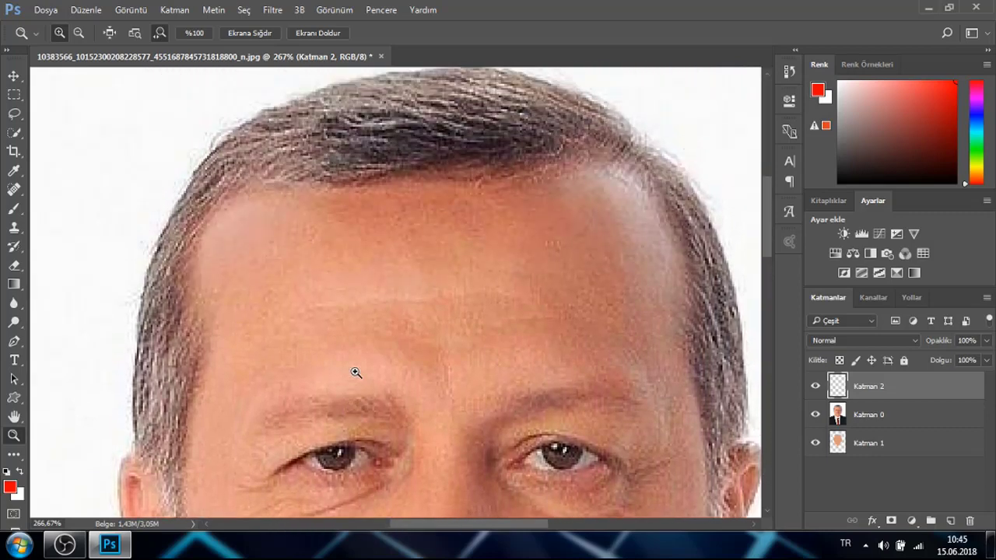
{"action": "scroll", "coordinate": [356, 373], "scroll_direction": "down", "scroll_amount": 3}
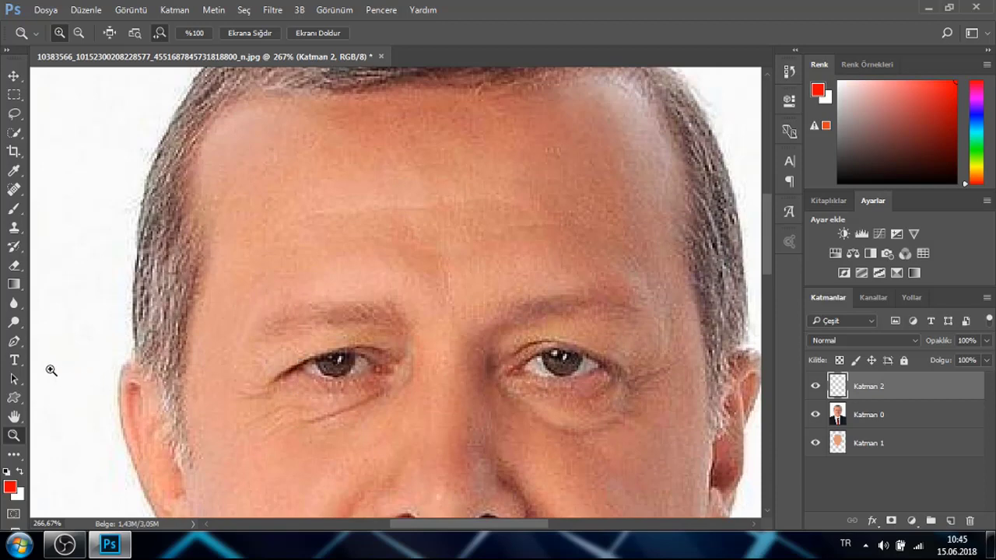
{"action": "left_click", "coordinate": [14, 341]}
{"action": "scroll", "coordinate": [411, 356], "scroll_direction": "down", "scroll_amount": 1}
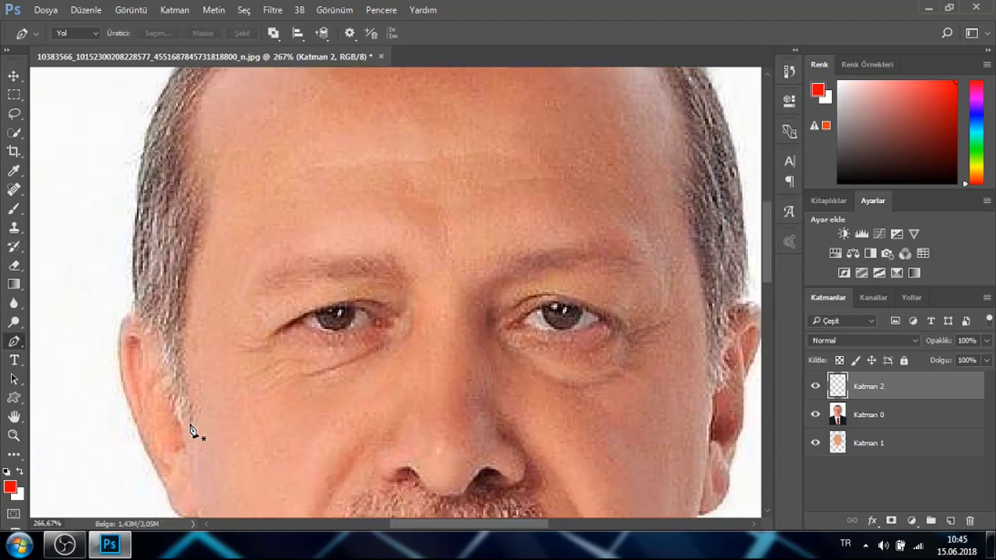
{"action": "left_click", "coordinate": [189, 428]}
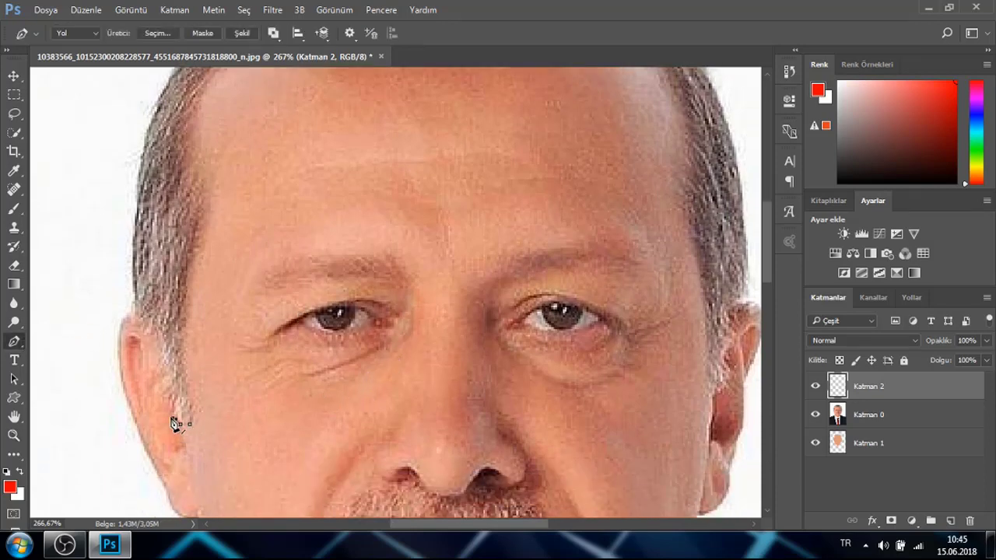
{"action": "left_click", "coordinate": [160, 386]}
{"action": "left_click", "coordinate": [162, 377]}
{"action": "left_click", "coordinate": [132, 258]}
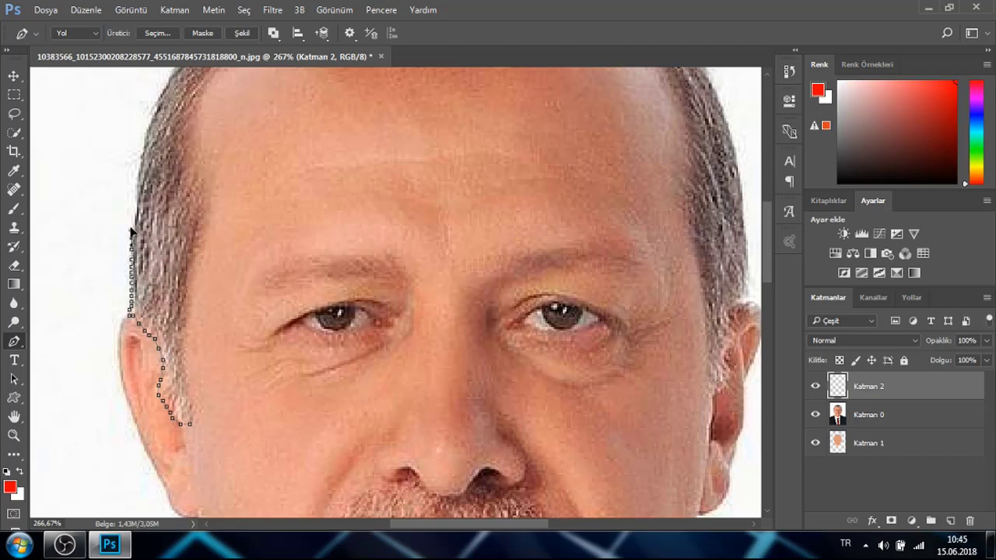
{"action": "left_click_drag", "start_coordinate": [132, 231], "coordinate": [136, 184]}
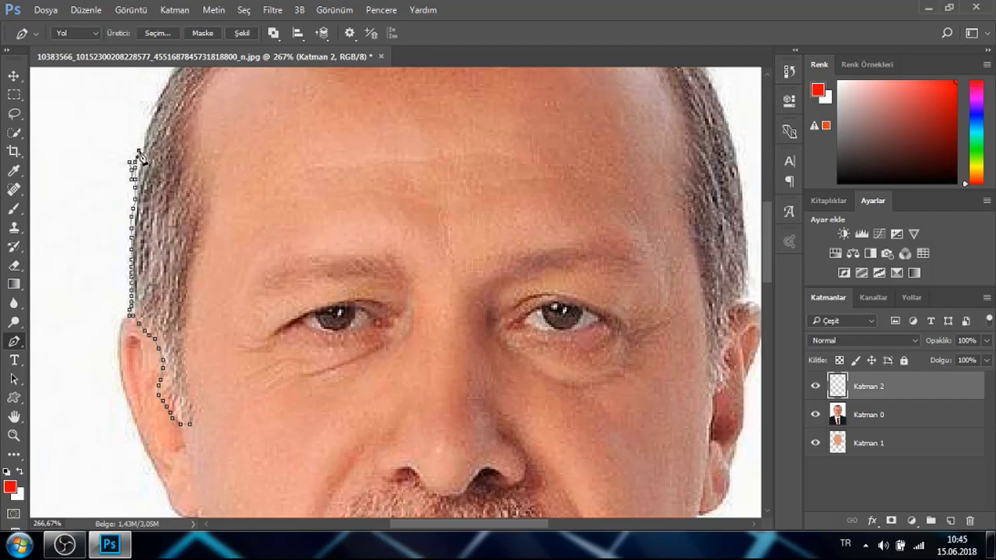
Continue the hair outline over the top of the head and down to the image-right side of the hair
{"action": "scroll", "coordinate": [251, 333], "scroll_direction": "up", "scroll_amount": 5}
{"action": "scroll", "coordinate": [242, 372], "scroll_direction": "up", "scroll_amount": 1}
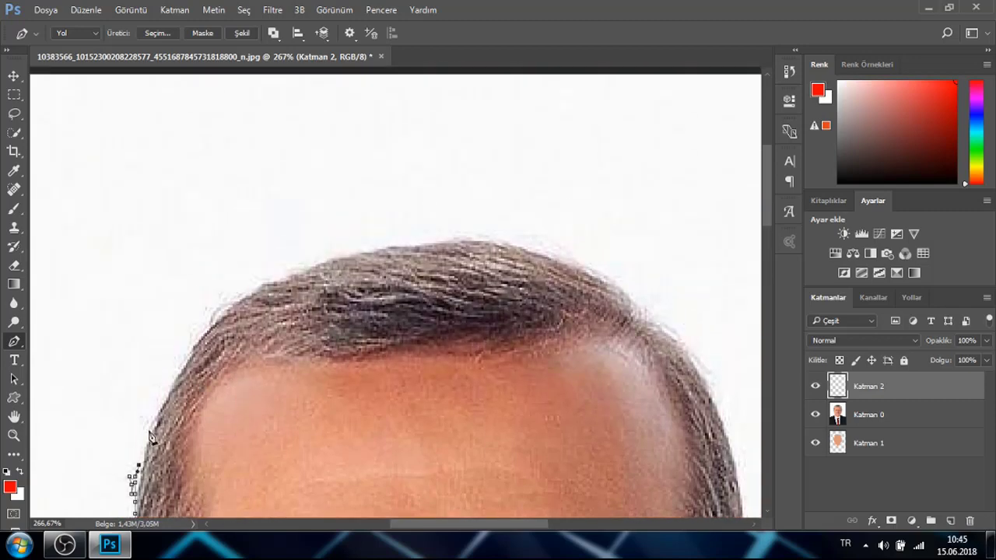
{"action": "mouse_move", "coordinate": [141, 461]}
{"action": "left_mouse_down"}
{"action": "mouse_move", "coordinate": [157, 396]}
{"action": "mouse_move", "coordinate": [193, 343]}
{"action": "mouse_move", "coordinate": [255, 280]}
{"action": "mouse_move", "coordinate": [329, 256]}
{"action": "mouse_move", "coordinate": [447, 246]}
{"action": "mouse_move", "coordinate": [441, 241]}
{"action": "mouse_move", "coordinate": [460, 235]}
{"action": "mouse_move", "coordinate": [545, 249]}
{"action": "mouse_move", "coordinate": [531, 238]}
{"action": "mouse_move", "coordinate": [562, 246]}
{"action": "mouse_move", "coordinate": [553, 237]}
{"action": "mouse_move", "coordinate": [571, 242]}
{"action": "mouse_move", "coordinate": [572, 231]}
{"action": "mouse_move", "coordinate": [589, 268]}
{"action": "mouse_move", "coordinate": [656, 315]}
{"action": "mouse_move", "coordinate": [716, 387]}
{"action": "left_mouse_up"}
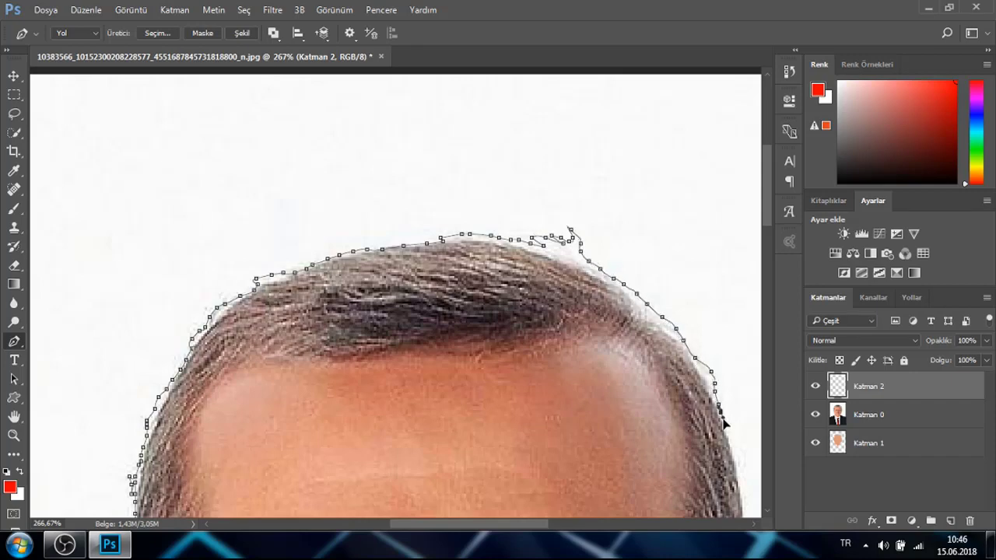
{"action": "left_click_drag", "start_coordinate": [729, 440], "coordinate": [726, 445]}
Trace down the image-right side of the hair, around the sideburn and up the inner hairline to the forehead corner
{"action": "scroll", "coordinate": [700, 436], "scroll_direction": "down", "scroll_amount": 5}
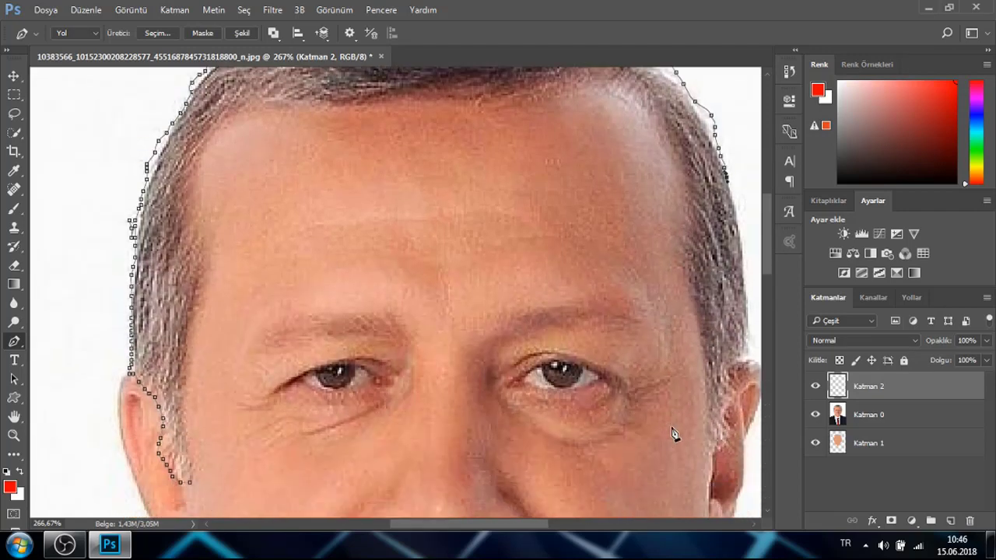
{"action": "scroll", "coordinate": [674, 434], "scroll_direction": "down", "scroll_amount": 2}
{"action": "left_click_drag", "start_coordinate": [552, 527], "coordinate": [582, 527]}
{"action": "scroll", "coordinate": [615, 377], "scroll_direction": "up", "scroll_amount": 3}
{"action": "scroll", "coordinate": [614, 377], "scroll_direction": "down", "scroll_amount": 1}
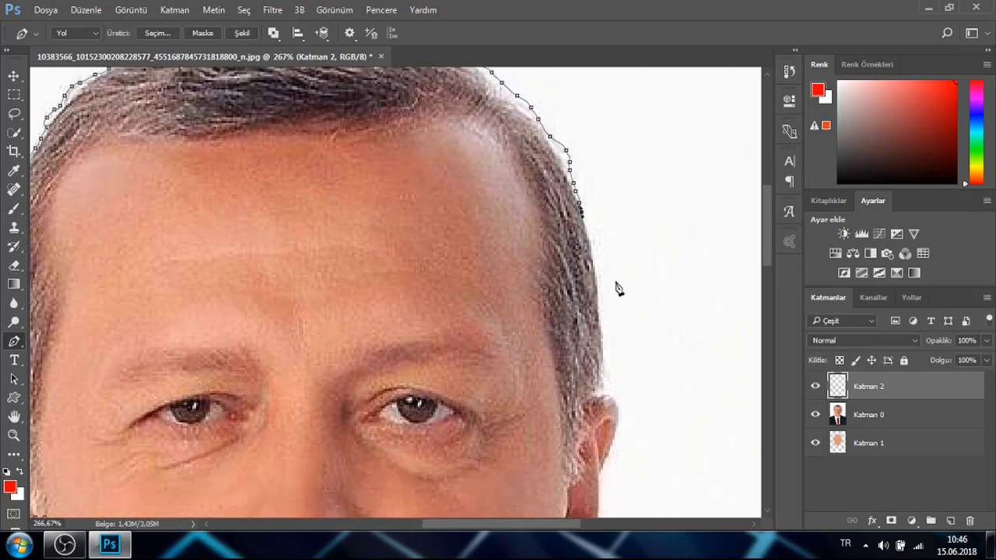
{"action": "mouse_move", "coordinate": [593, 236]}
{"action": "left_mouse_down"}
{"action": "mouse_move", "coordinate": [600, 404]}
{"action": "mouse_move", "coordinate": [581, 455]}
{"action": "mouse_move", "coordinate": [593, 473]}
{"action": "mouse_move", "coordinate": [566, 493]}
{"action": "mouse_move", "coordinate": [557, 482]}
{"action": "mouse_move", "coordinate": [556, 387]}
{"action": "mouse_move", "coordinate": [522, 296]}
{"action": "mouse_move", "coordinate": [527, 205]}
{"action": "mouse_move", "coordinate": [493, 144]}
{"action": "left_mouse_up"}
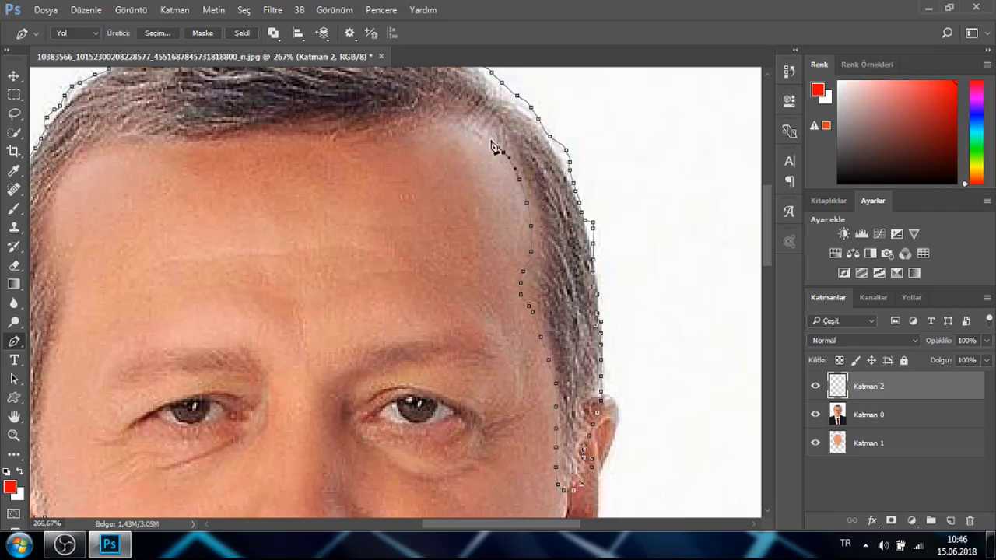
Extend the hair path along the forehead hairline to the image-left temple
{"action": "mouse_move", "coordinate": [425, 134]}
{"action": "left_mouse_down"}
{"action": "mouse_move", "coordinate": [359, 144]}
{"action": "mouse_move", "coordinate": [262, 160]}
{"action": "left_mouse_up"}
{"action": "scroll", "coordinate": [288, 187], "scroll_direction": "up", "scroll_amount": 3}
{"action": "left_click_drag", "start_coordinate": [252, 210], "coordinate": [240, 211]}
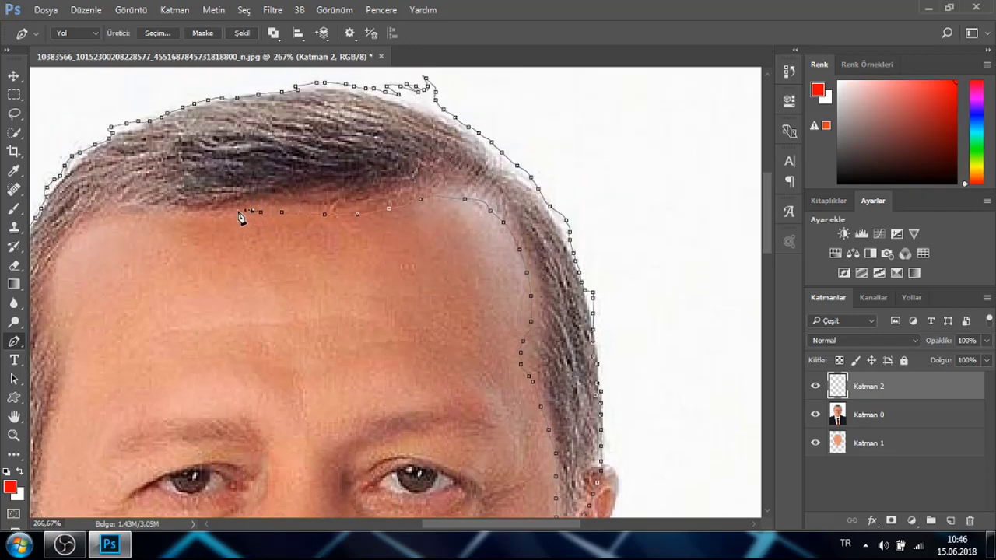
{"action": "mouse_move", "coordinate": [156, 217]}
{"action": "left_mouse_down"}
{"action": "mouse_move", "coordinate": [80, 231]}
{"action": "mouse_move", "coordinate": [58, 263]}
{"action": "left_mouse_up"}
Trace the inner hairline down the image-left temple to just above eyebrow level
{"action": "scroll", "coordinate": [56, 276], "scroll_direction": "down", "scroll_amount": 3}
{"action": "left_click_drag", "start_coordinate": [478, 525], "coordinate": [443, 522]}
{"action": "scroll", "coordinate": [338, 197], "scroll_direction": "down", "scroll_amount": 3}
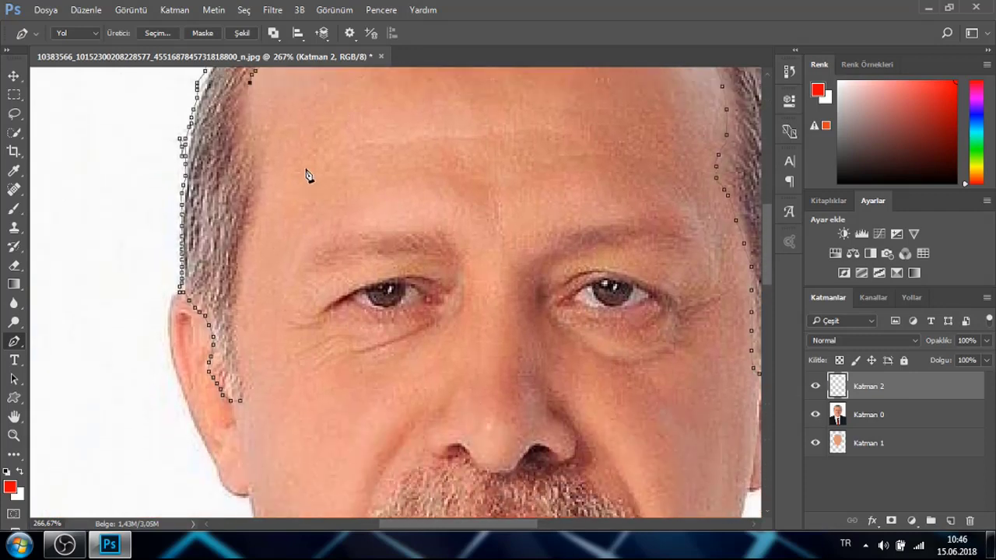
{"action": "scroll", "coordinate": [307, 175], "scroll_direction": "up", "scroll_amount": 2}
{"action": "left_click_drag", "start_coordinate": [249, 147], "coordinate": [261, 171]}
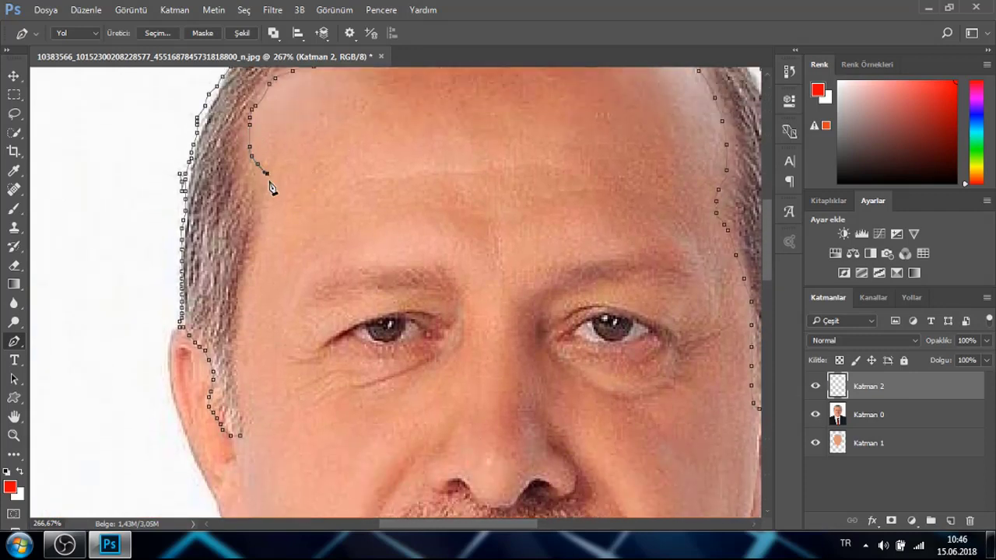
{"action": "left_click", "coordinate": [266, 191]}
{"action": "left_click", "coordinate": [263, 201]}
{"action": "left_click", "coordinate": [262, 217]}
{"action": "left_click_drag", "start_coordinate": [255, 238], "coordinate": [253, 248]}
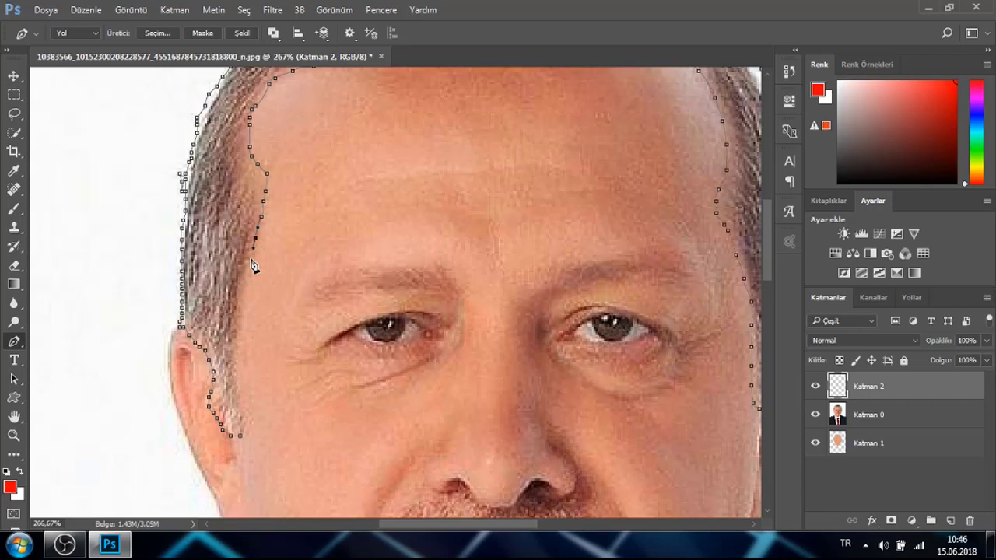
Carry the path down the inner edge of the image-left sideburn and close the hair outline at its starting point
{"action": "left_click", "coordinate": [243, 312]}
{"action": "left_click", "coordinate": [238, 343]}
{"action": "left_click", "coordinate": [238, 363]}
{"action": "left_click", "coordinate": [238, 380]}
{"action": "scroll", "coordinate": [256, 363], "scroll_direction": "down", "scroll_amount": 3}
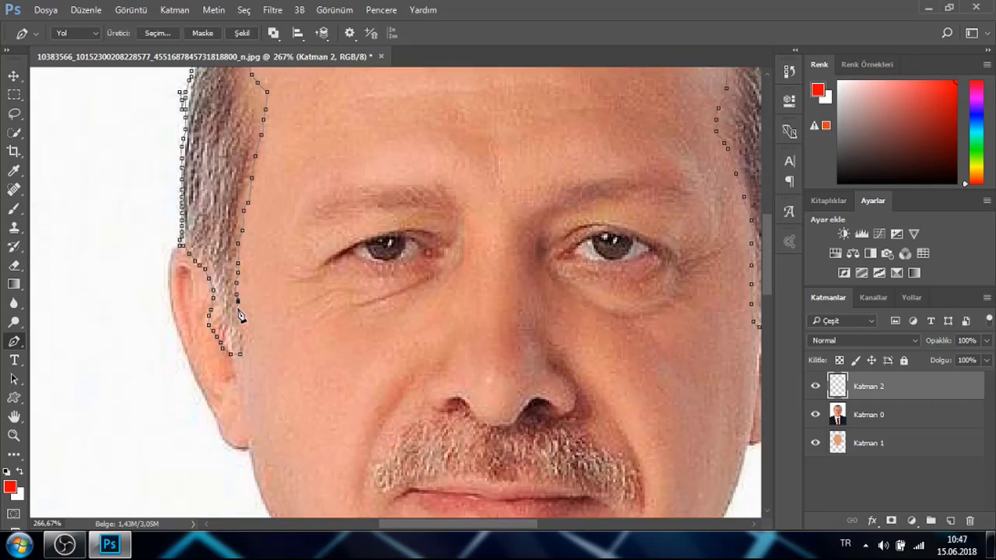
{"action": "left_click", "coordinate": [241, 354]}
{"action": "left_click", "coordinate": [262, 359]}
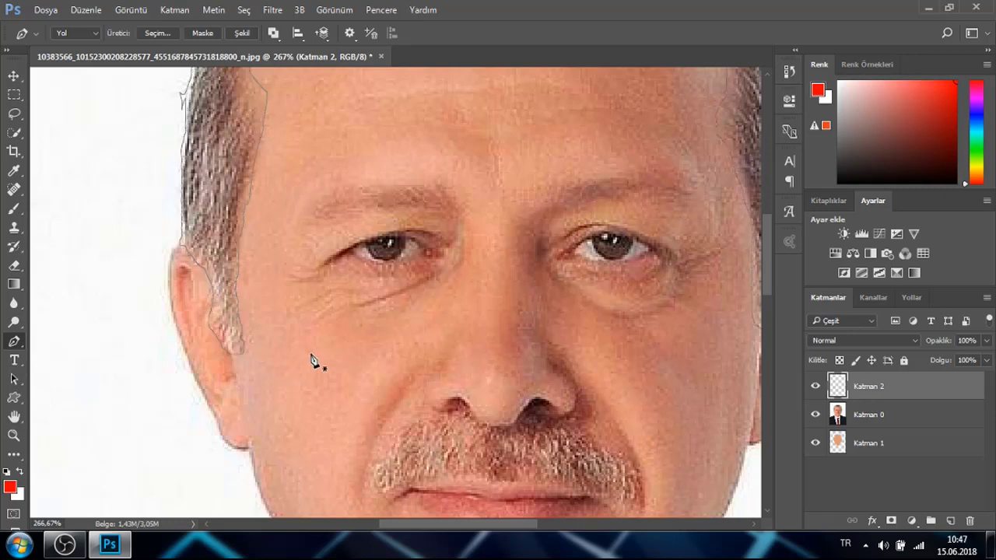
Trace a closed Pen path around the moustache, following the nostrils above and the upper lip below
{"action": "scroll", "coordinate": [438, 378], "scroll_direction": "down", "scroll_amount": 5}
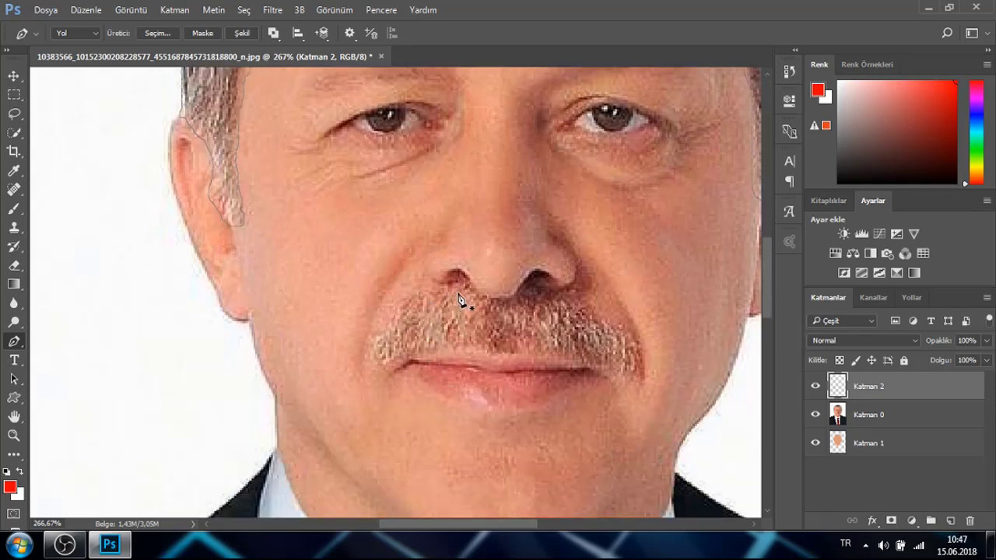
{"action": "scroll", "coordinate": [459, 304], "scroll_direction": "up", "scroll_amount": 1}
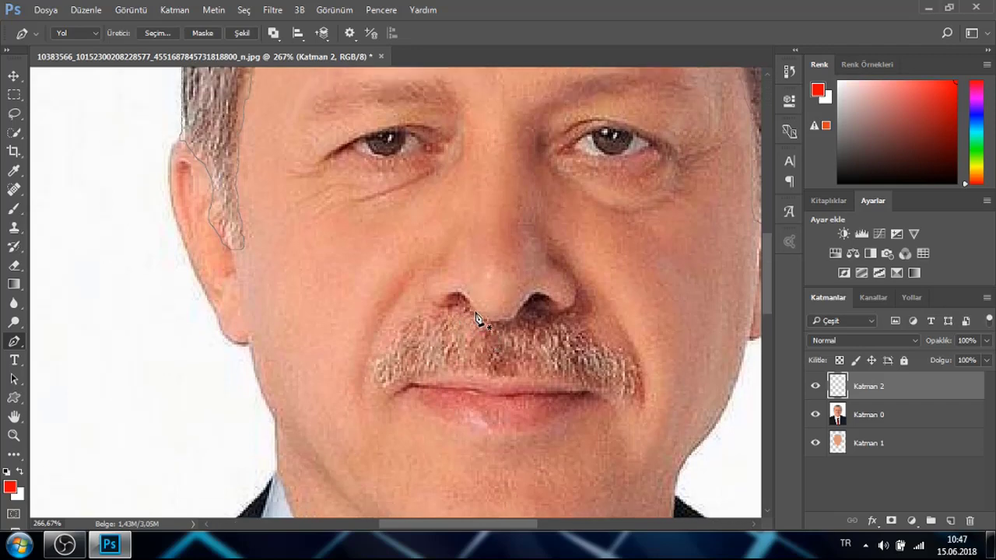
{"action": "left_click", "coordinate": [815, 414]}
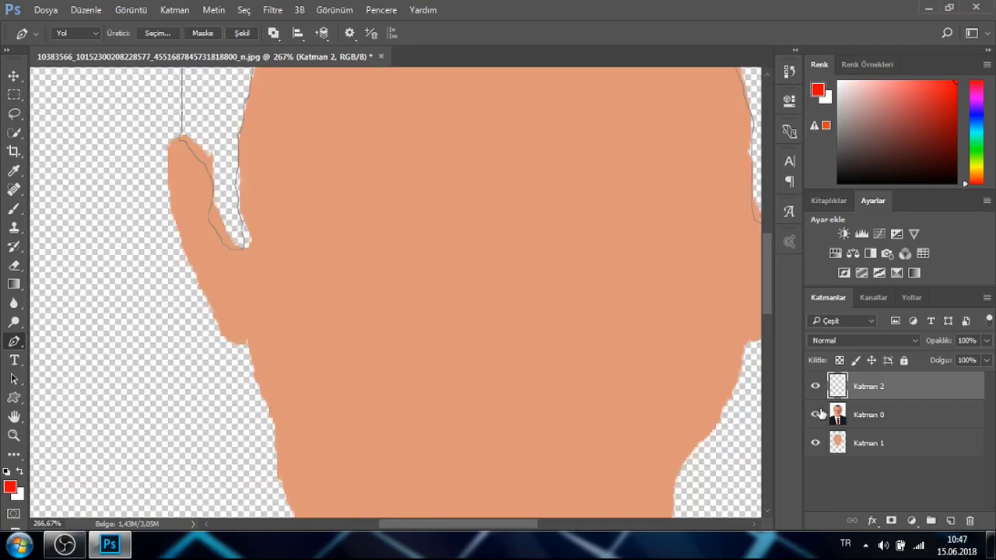
{"action": "left_click", "coordinate": [815, 414]}
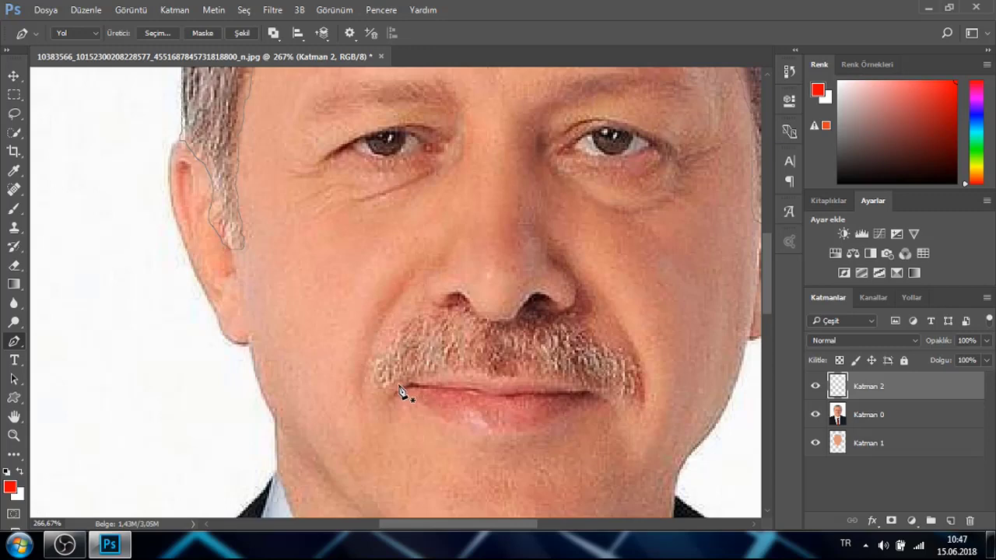
{"action": "left_click", "coordinate": [375, 385]}
{"action": "left_click", "coordinate": [370, 379]}
{"action": "mouse_move", "coordinate": [377, 367]}
{"action": "left_mouse_down"}
{"action": "mouse_move", "coordinate": [399, 325]}
{"action": "mouse_move", "coordinate": [459, 294]}
{"action": "mouse_move", "coordinate": [486, 329]}
{"action": "mouse_move", "coordinate": [518, 327]}
{"action": "mouse_move", "coordinate": [531, 310]}
{"action": "mouse_move", "coordinate": [579, 316]}
{"action": "mouse_move", "coordinate": [636, 365]}
{"action": "mouse_move", "coordinate": [640, 398]}
{"action": "mouse_move", "coordinate": [631, 406]}
{"action": "mouse_move", "coordinate": [538, 379]}
{"action": "mouse_move", "coordinate": [401, 389]}
{"action": "left_mouse_up"}
{"action": "left_click", "coordinate": [400, 387]}
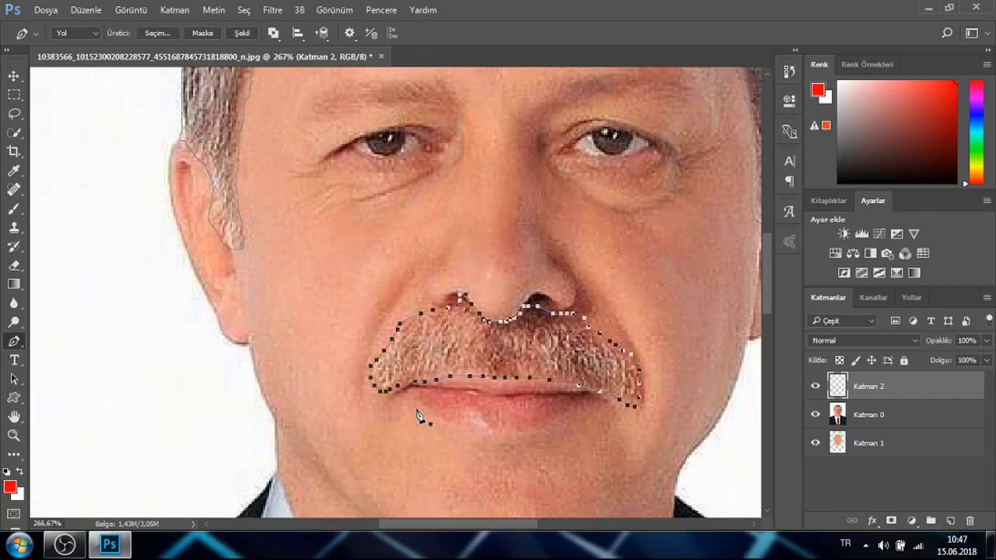
Trace a closed Pen path around each of the two eyebrows
{"action": "left_click", "coordinate": [815, 414]}
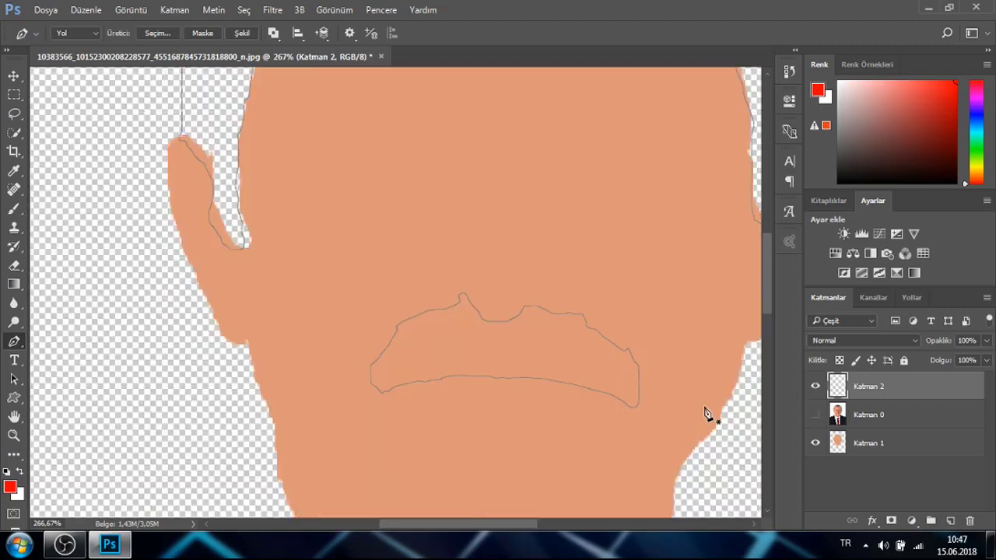
{"action": "scroll", "coordinate": [612, 389], "scroll_direction": "up", "scroll_amount": 5}
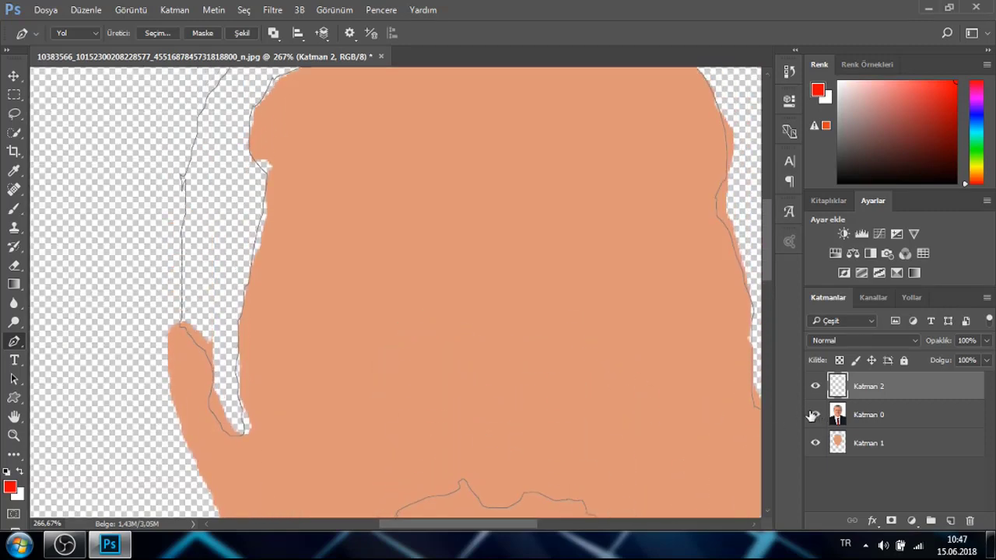
{"action": "left_click", "coordinate": [815, 415]}
{"action": "scroll", "coordinate": [507, 338], "scroll_direction": "up", "scroll_amount": 2}
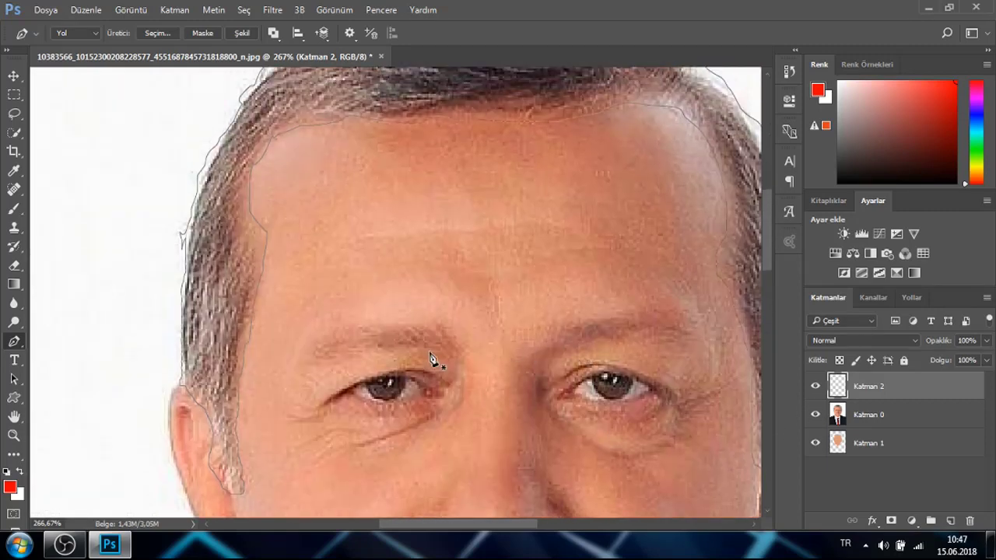
{"action": "mouse_move", "coordinate": [465, 355]}
{"action": "left_mouse_down"}
{"action": "mouse_move", "coordinate": [439, 327]}
{"action": "mouse_move", "coordinate": [326, 333]}
{"action": "mouse_move", "coordinate": [300, 358]}
{"action": "mouse_move", "coordinate": [336, 371]}
{"action": "mouse_move", "coordinate": [413, 357]}
{"action": "mouse_move", "coordinate": [470, 364]}
{"action": "left_mouse_up"}
{"action": "mouse_move", "coordinate": [542, 343]}
{"action": "left_mouse_down"}
{"action": "mouse_move", "coordinate": [574, 323]}
{"action": "mouse_move", "coordinate": [636, 324]}
{"action": "left_mouse_up"}
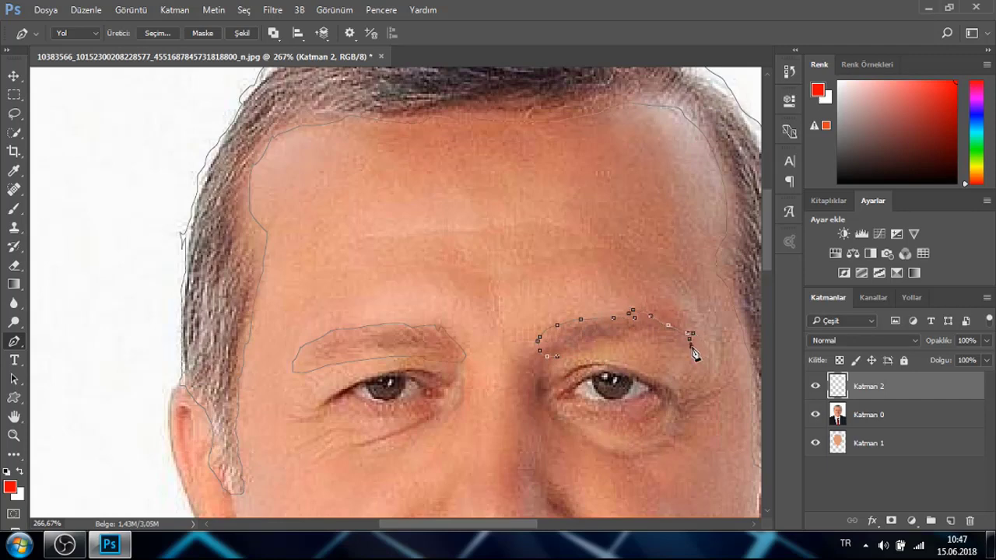
{"action": "mouse_move", "coordinate": [644, 355]}
{"action": "left_mouse_down"}
{"action": "mouse_move", "coordinate": [578, 358]}
{"action": "mouse_move", "coordinate": [540, 343]}
{"action": "left_mouse_up"}
Hide and show Katman 0 to examine the hair, eyebrow and moustache paths against the skin fill and the photo
{"action": "left_click", "coordinate": [815, 414]}
{"action": "scroll", "coordinate": [645, 400], "scroll_direction": "down", "scroll_amount": 5}
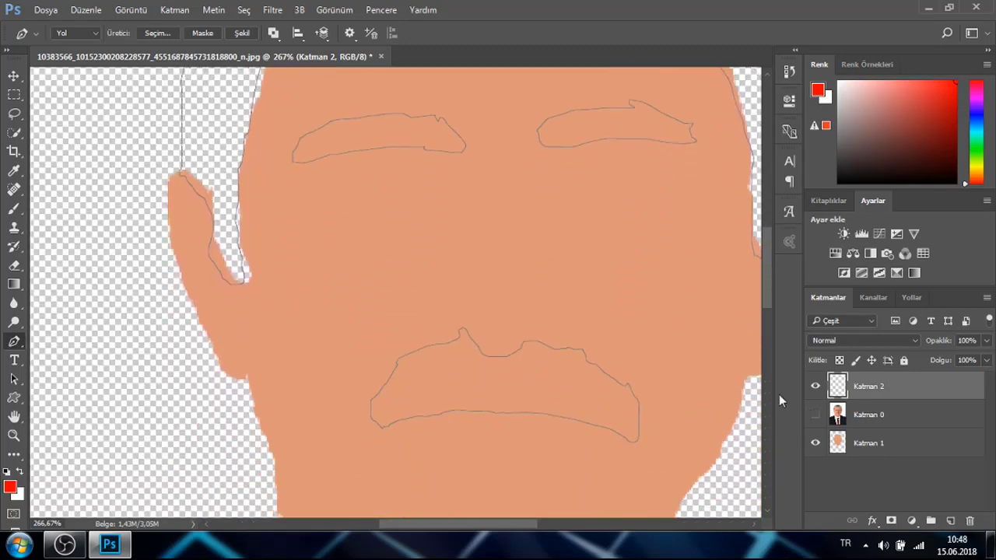
{"action": "left_click", "coordinate": [815, 414]}
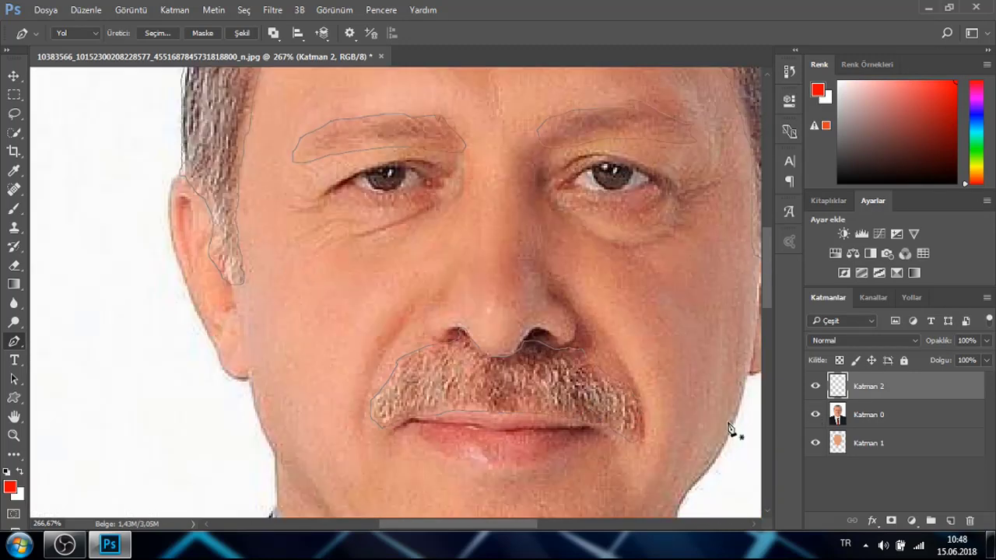
{"action": "left_click", "coordinate": [815, 414]}
{"action": "scroll", "coordinate": [674, 389], "scroll_direction": "up", "scroll_amount": 4}
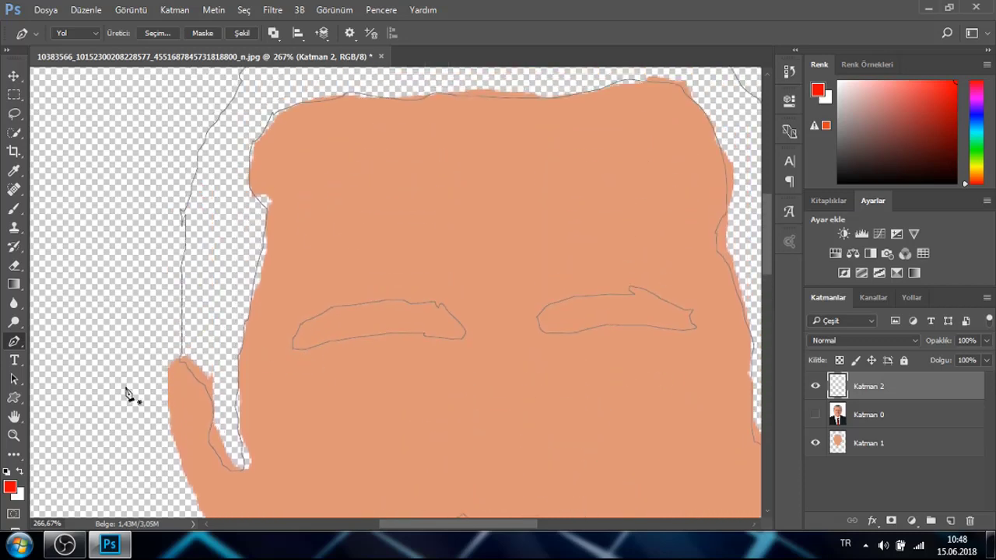
{"action": "left_click", "coordinate": [14, 436]}
{"action": "left_click_drag", "start_coordinate": [198, 442], "coordinate": [108, 440]}
{"action": "scroll", "coordinate": [631, 329], "scroll_direction": "down", "scroll_amount": 4}
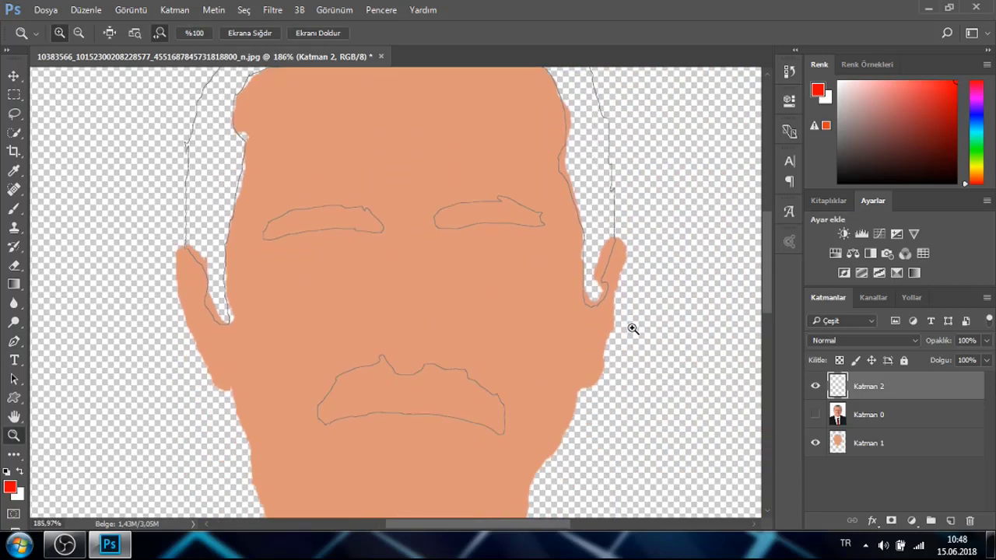
{"action": "left_click", "coordinate": [815, 414]}
{"action": "scroll", "coordinate": [498, 284], "scroll_direction": "up", "scroll_amount": 4}
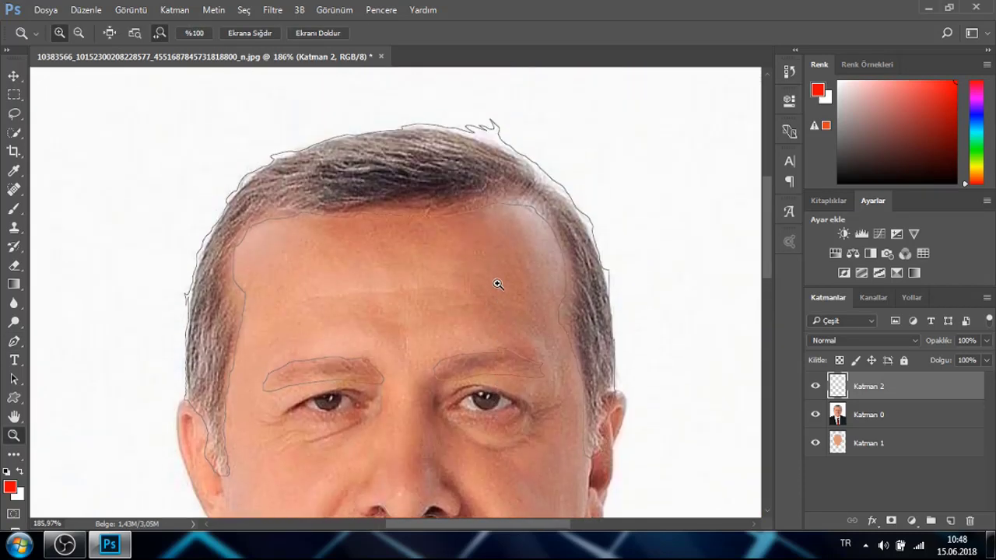
Fill the hair, eyebrow and moustache paths on Katman 2 with dark brown #3d3334 sampled from the hair, and dismiss the paths
{"action": "left_click", "coordinate": [14, 341]}
{"action": "scroll", "coordinate": [423, 283], "scroll_direction": "down", "scroll_amount": 1}
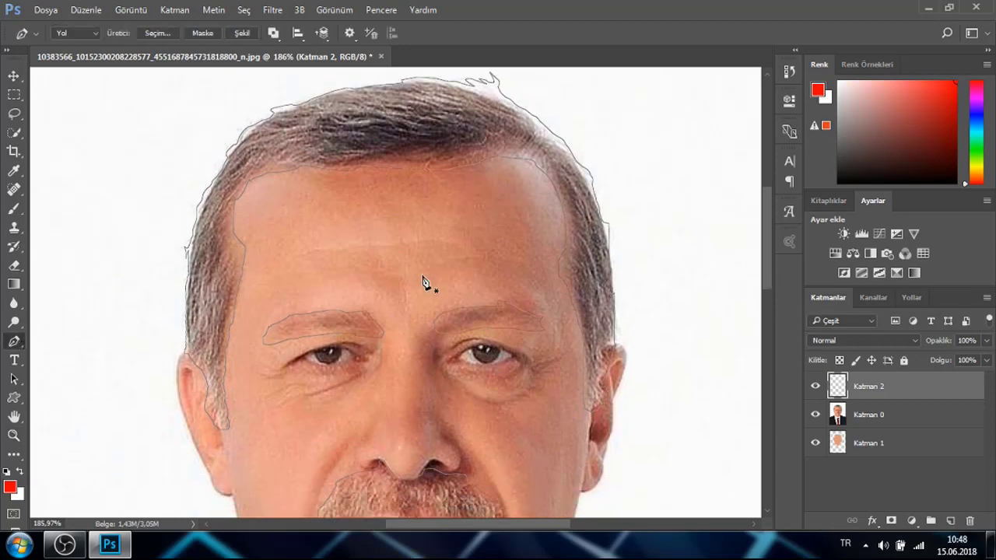
{"action": "right_click", "coordinate": [423, 282]}
{"action": "left_click", "coordinate": [475, 254]}
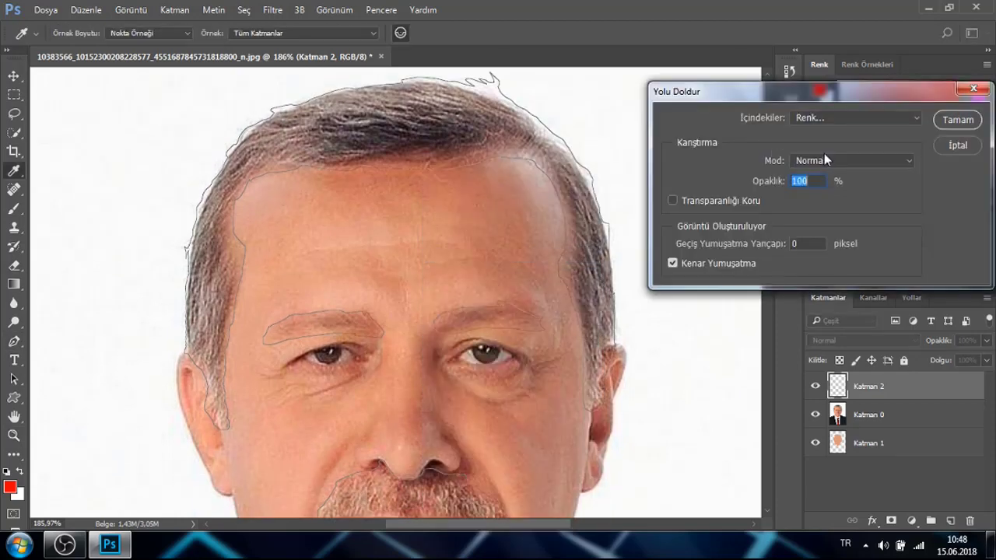
{"action": "left_click", "coordinate": [855, 118]}
{"action": "left_click", "coordinate": [838, 155]}
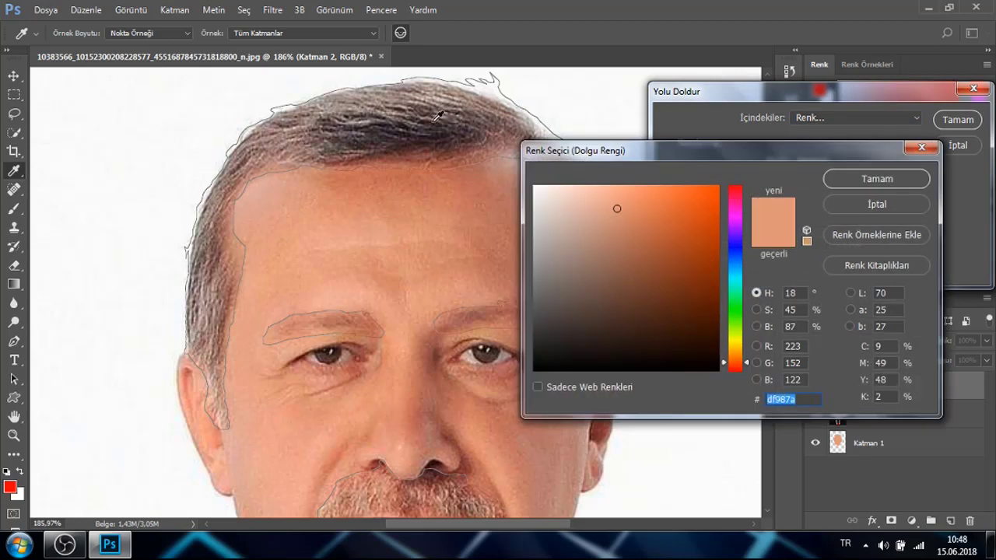
{"action": "left_click", "coordinate": [422, 122]}
{"action": "left_click", "coordinate": [418, 126]}
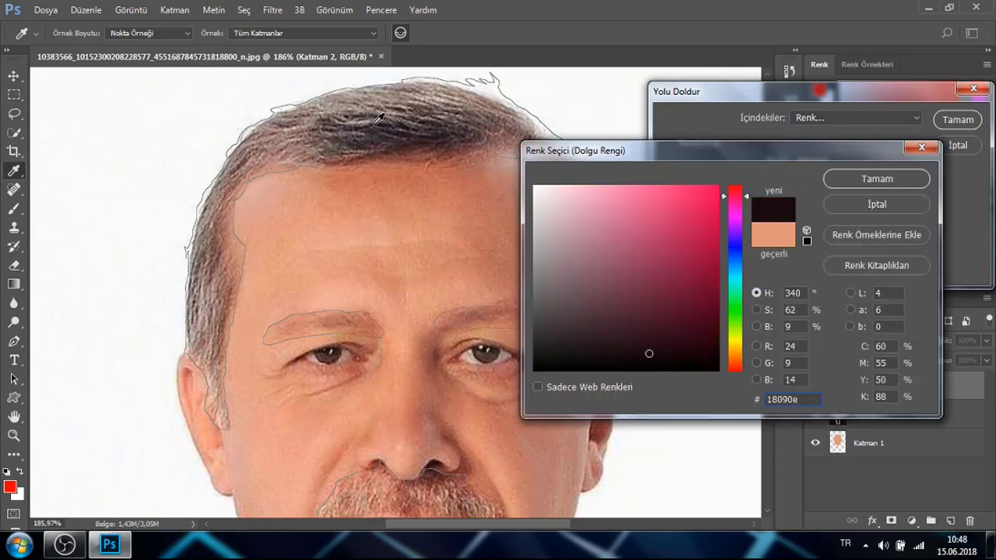
{"action": "left_click", "coordinate": [384, 125]}
{"action": "left_click", "coordinate": [830, 180]}
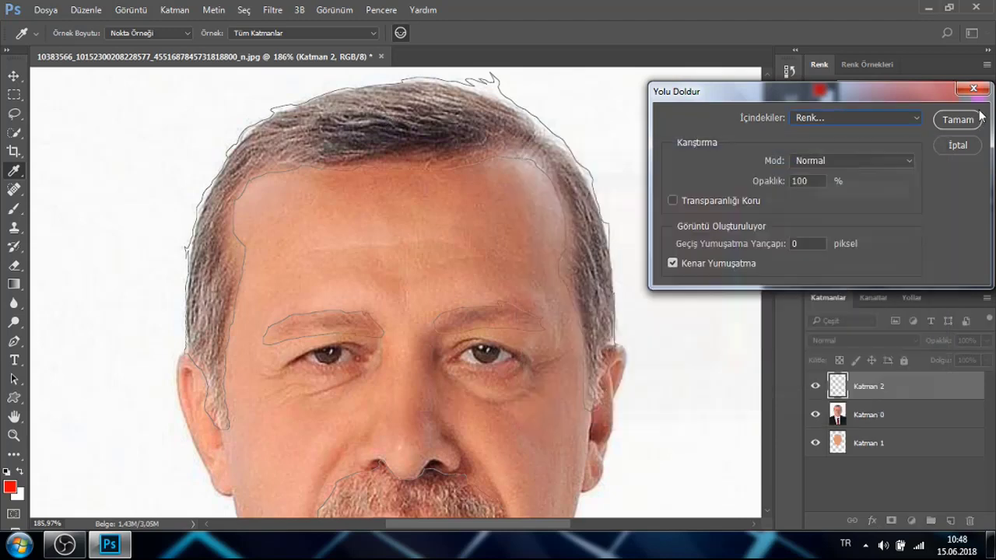
{"action": "left_click", "coordinate": [956, 119]}
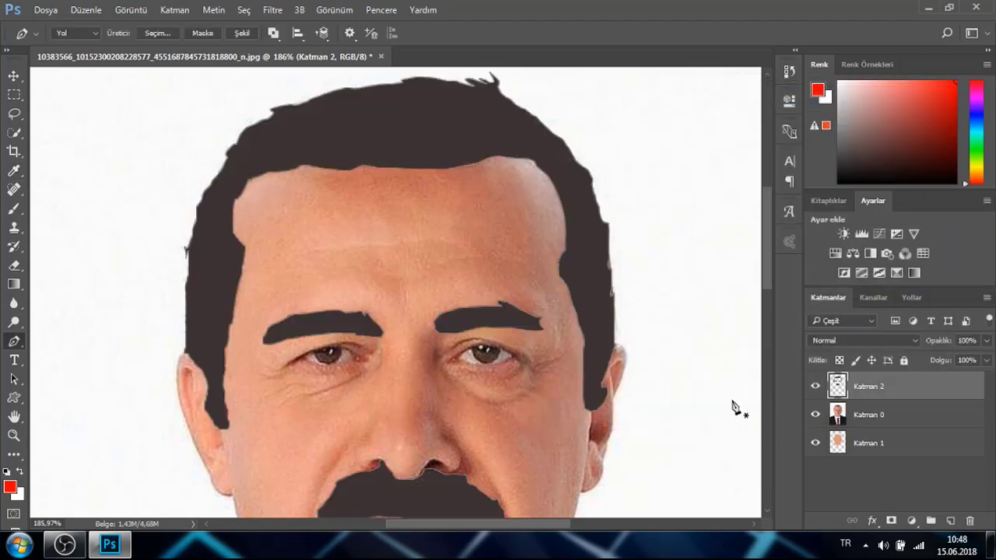
{"action": "key", "text": "Escape"}
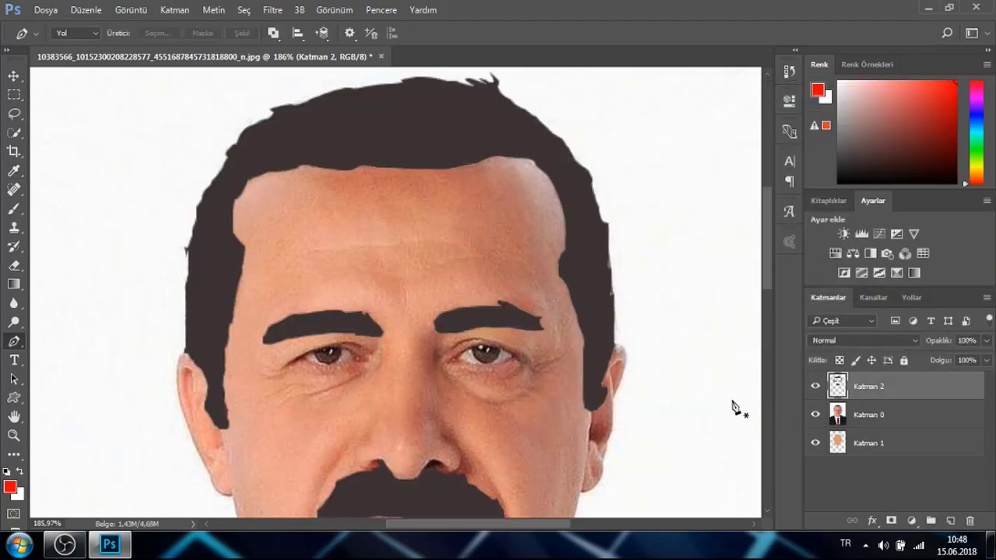
Hide Katman 0 and check the dark hair, eyebrow and moustache fills against the skin fill for gaps
{"action": "left_click", "coordinate": [814, 413]}
{"action": "scroll", "coordinate": [604, 384], "scroll_direction": "down", "scroll_amount": 4}
{"action": "scroll", "coordinate": [605, 384], "scroll_direction": "up", "scroll_amount": 3}
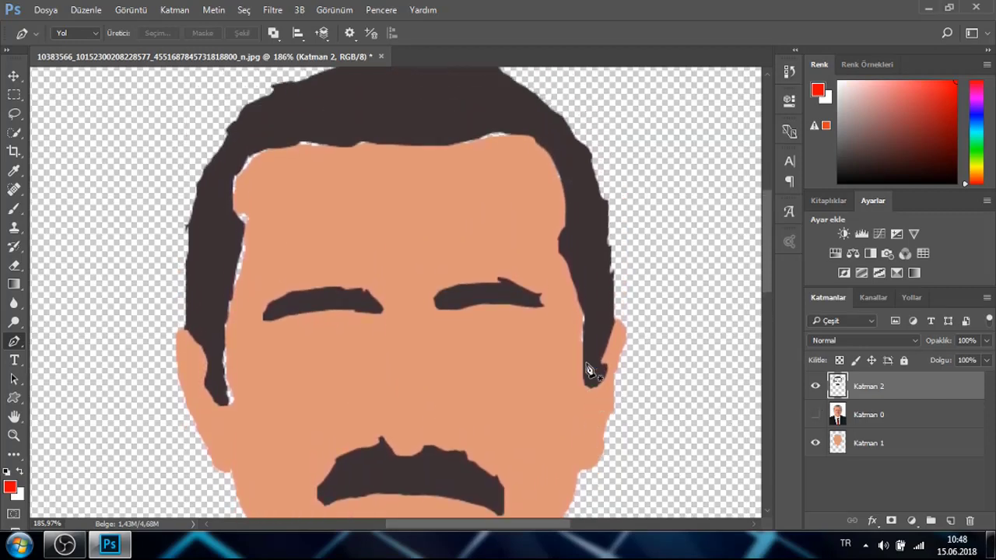
{"action": "scroll", "coordinate": [571, 334], "scroll_direction": "up", "scroll_amount": 2}
{"action": "scroll", "coordinate": [428, 354], "scroll_direction": "down", "scroll_amount": 3}
Start a Pen path at the tip of the image-left sideburn and trace upward along the skin side of the gap
{"action": "left_click", "coordinate": [14, 435]}
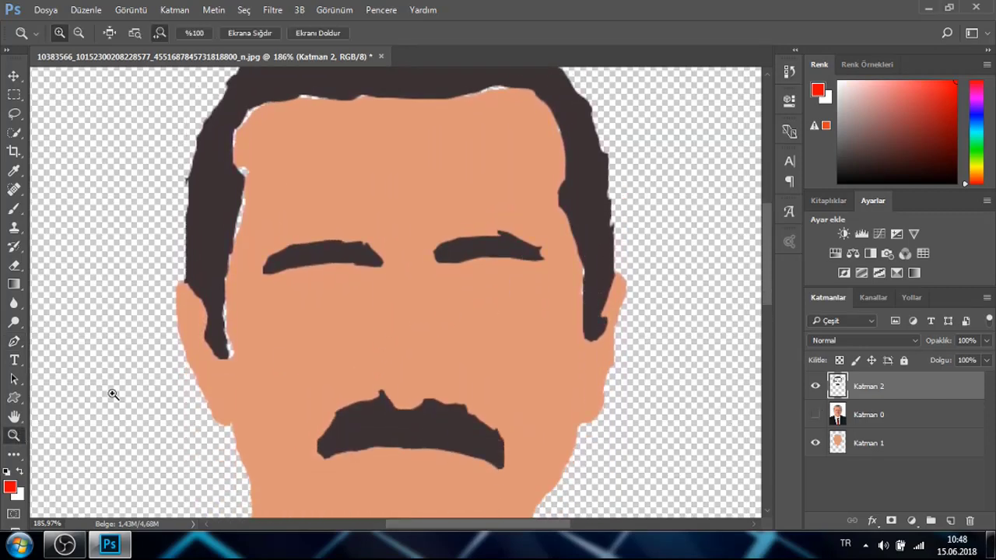
{"action": "left_click_drag", "start_coordinate": [315, 282], "coordinate": [345, 291]}
{"action": "left_click", "coordinate": [14, 341]}
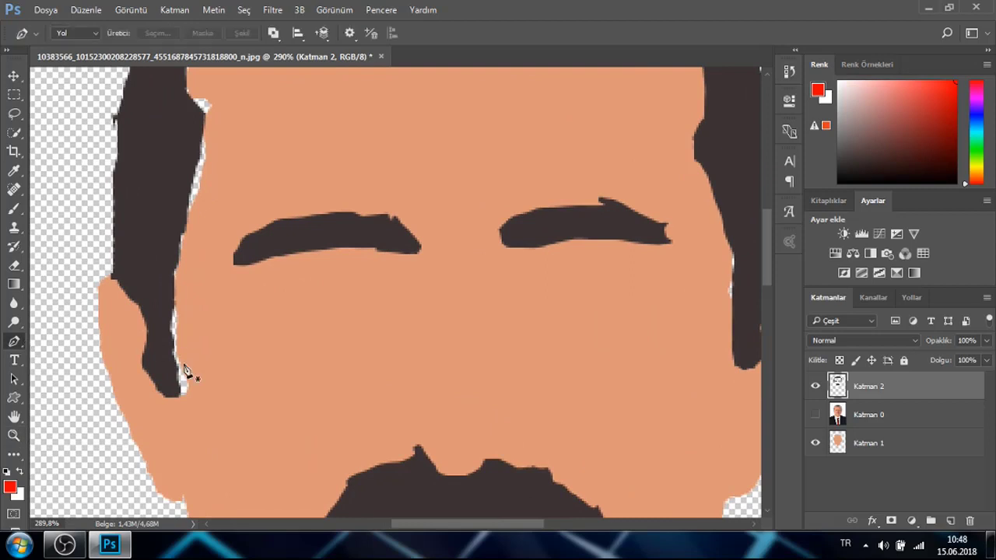
{"action": "left_click", "coordinate": [185, 394]}
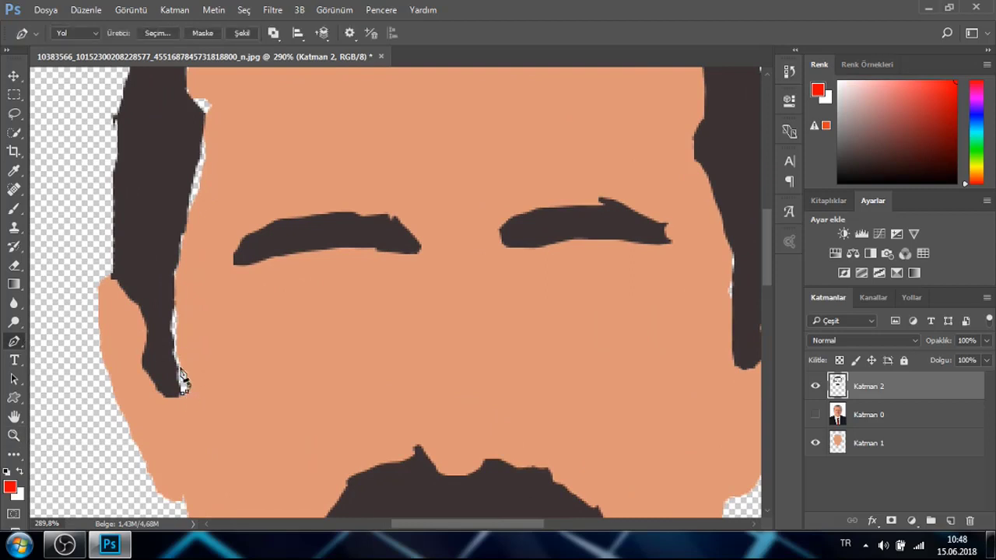
{"action": "left_click", "coordinate": [178, 324]}
{"action": "left_click", "coordinate": [178, 317]}
{"action": "left_click", "coordinate": [178, 311]}
{"action": "left_click", "coordinate": [177, 304]}
{"action": "left_click_drag", "start_coordinate": [178, 281], "coordinate": [206, 157]}
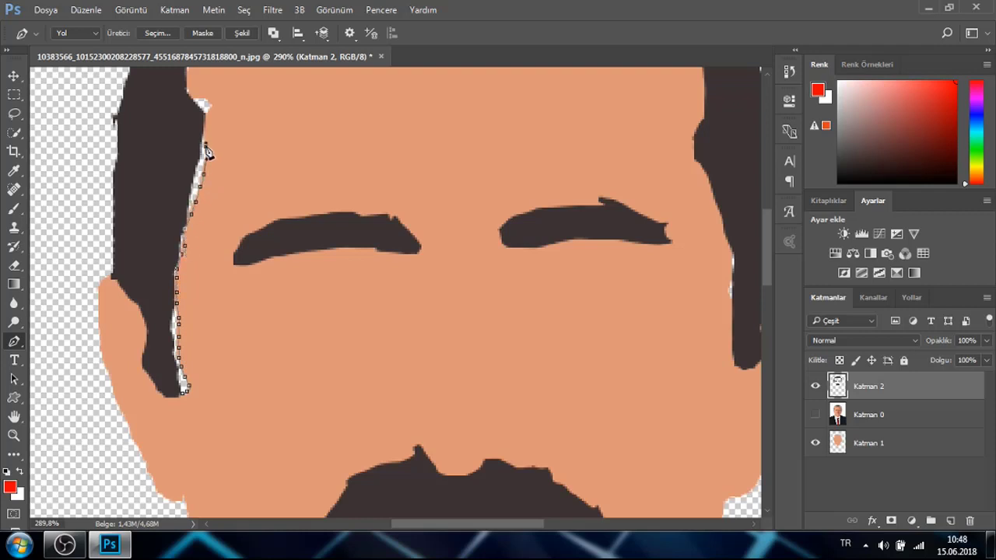
Continue the path up past the notch at the image-left temple to the corner of the forehead
{"action": "left_click", "coordinate": [204, 139]}
{"action": "left_click", "coordinate": [203, 128]}
{"action": "left_click", "coordinate": [206, 121]}
{"action": "left_click", "coordinate": [208, 113]}
{"action": "left_click", "coordinate": [213, 104]}
{"action": "scroll", "coordinate": [245, 201], "scroll_direction": "up", "scroll_amount": 3}
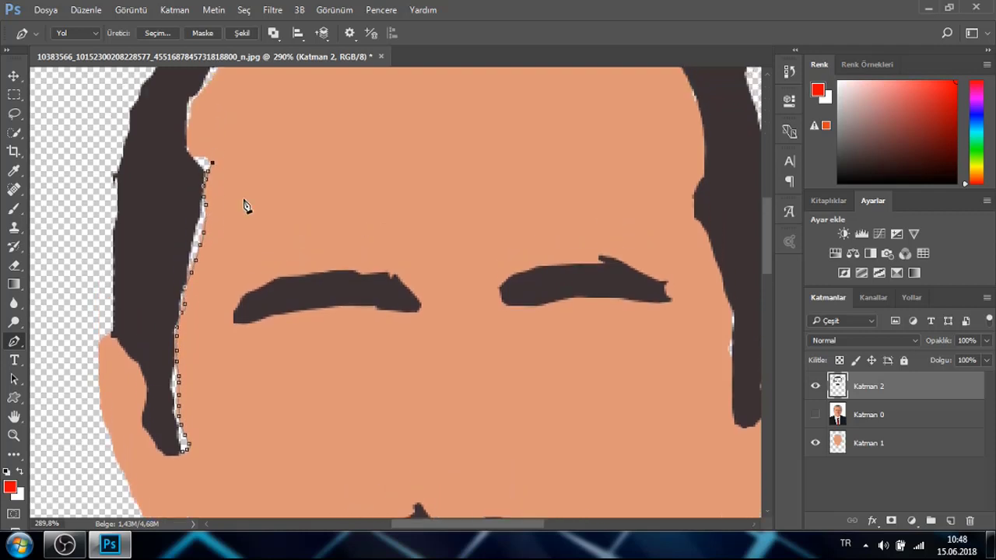
{"action": "scroll", "coordinate": [245, 206], "scroll_direction": "up", "scroll_amount": 6}
{"action": "mouse_move", "coordinate": [210, 315]}
{"action": "left_mouse_down"}
{"action": "mouse_move", "coordinate": [193, 300]}
{"action": "mouse_move", "coordinate": [191, 276]}
{"action": "mouse_move", "coordinate": [209, 241]}
{"action": "left_mouse_up"}
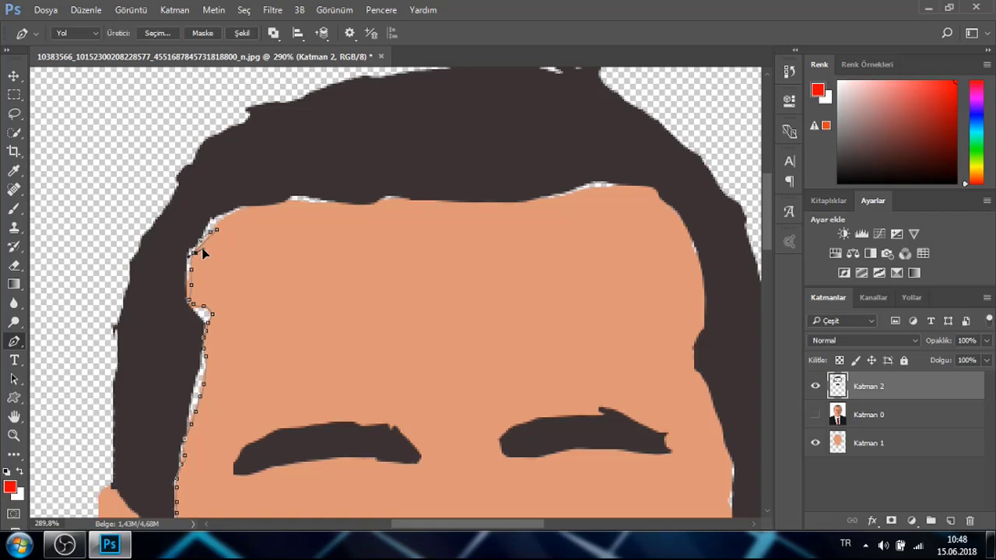
Carry the path along the forehead hairline, covering the gaps, and down the image-right temple
{"action": "left_click", "coordinate": [225, 223]}
{"action": "left_click", "coordinate": [288, 200]}
{"action": "left_click", "coordinate": [309, 202]}
{"action": "left_click", "coordinate": [323, 203]}
{"action": "left_click", "coordinate": [348, 206]}
{"action": "left_click", "coordinate": [367, 206]}
{"action": "left_click", "coordinate": [377, 206]}
{"action": "left_click_drag", "start_coordinate": [389, 206], "coordinate": [397, 196]}
{"action": "left_click_drag", "start_coordinate": [482, 177], "coordinate": [500, 177]}
{"action": "mouse_move", "coordinate": [603, 183]}
{"action": "left_mouse_down"}
{"action": "mouse_move", "coordinate": [612, 179]}
{"action": "mouse_move", "coordinate": [533, 200]}
{"action": "mouse_move", "coordinate": [616, 186]}
{"action": "mouse_move", "coordinate": [669, 191]}
{"action": "mouse_move", "coordinate": [721, 342]}
{"action": "left_mouse_up"}
Extend the path down to the gap at the image-right sideburn and turn it back up inside the dark hair
{"action": "left_click_drag", "start_coordinate": [543, 522], "coordinate": [575, 520]}
{"action": "scroll", "coordinate": [617, 374], "scroll_direction": "down", "scroll_amount": 3}
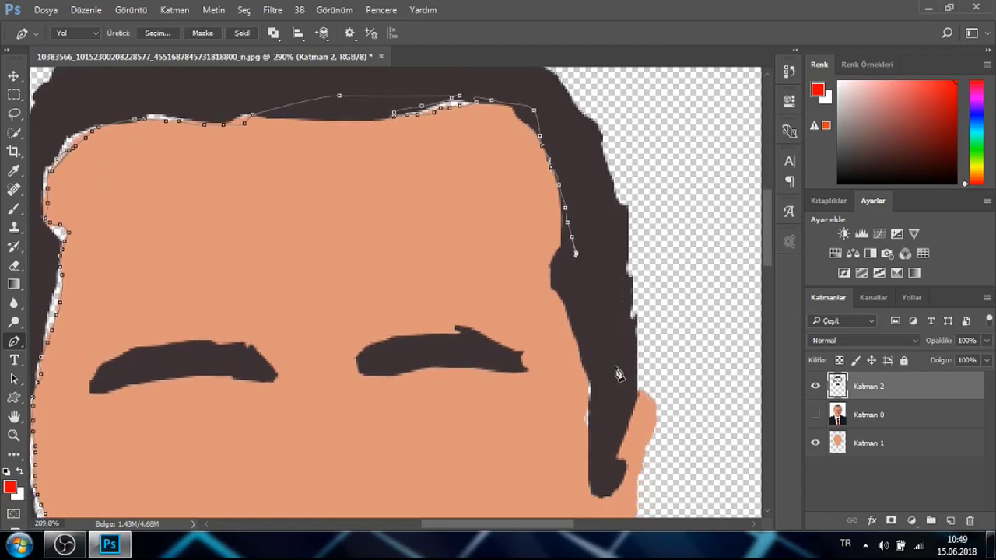
{"action": "left_click", "coordinate": [593, 243]}
{"action": "mouse_move", "coordinate": [595, 275]}
{"action": "left_mouse_down"}
{"action": "mouse_move", "coordinate": [589, 358]}
{"action": "mouse_move", "coordinate": [618, 329]}
{"action": "mouse_move", "coordinate": [622, 296]}
{"action": "mouse_move", "coordinate": [600, 197]}
{"action": "left_mouse_up"}
{"action": "scroll", "coordinate": [623, 295], "scroll_direction": "up", "scroll_amount": 3}
{"action": "scroll", "coordinate": [579, 134], "scroll_direction": "up", "scroll_amount": 3}
{"action": "left_click", "coordinate": [566, 173]}
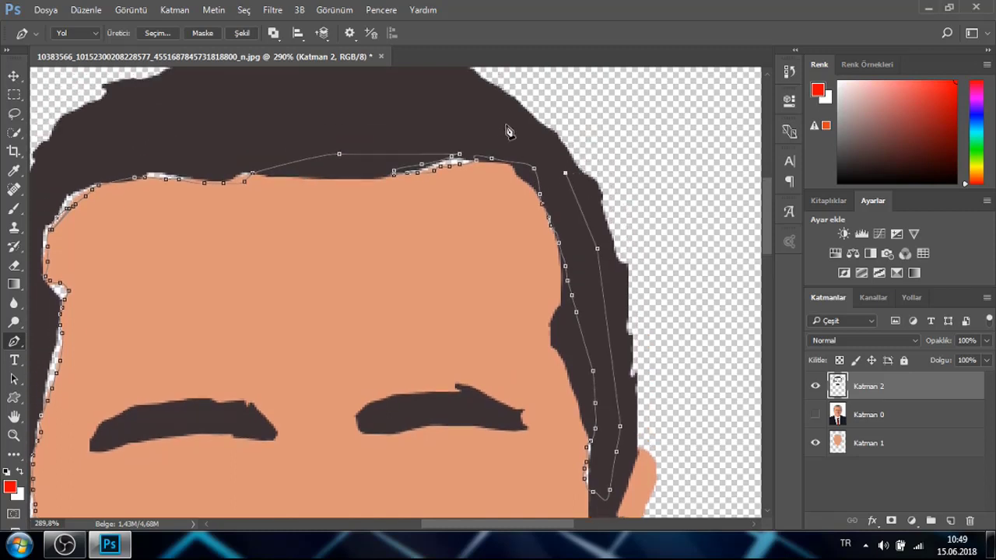
Run the path back through the hair above the forehead and down into the image-left side of the hair
{"action": "left_click", "coordinate": [504, 122]}
{"action": "left_click", "coordinate": [306, 118]}
{"action": "left_click_drag", "start_coordinate": [164, 141], "coordinate": [67, 173]}
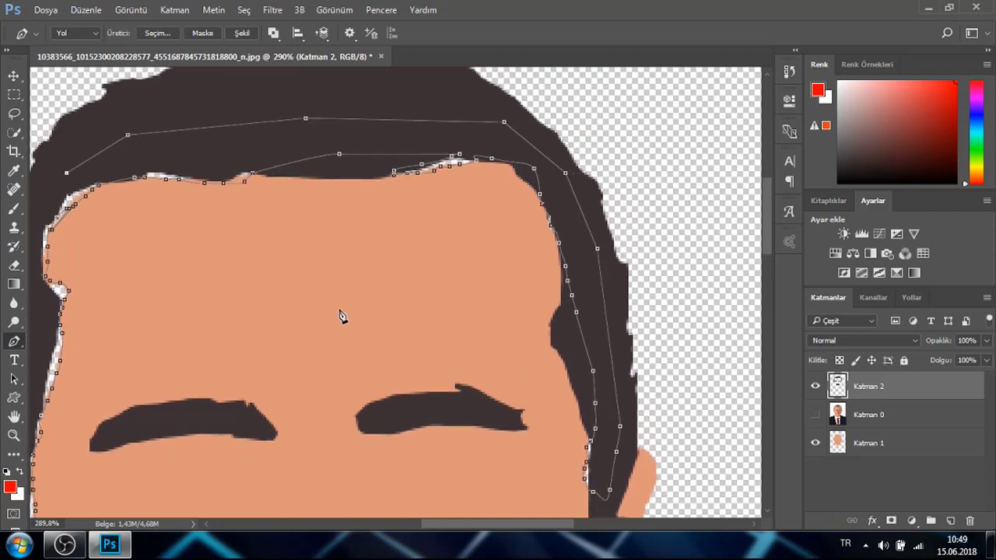
{"action": "left_click_drag", "start_coordinate": [569, 528], "coordinate": [525, 528]}
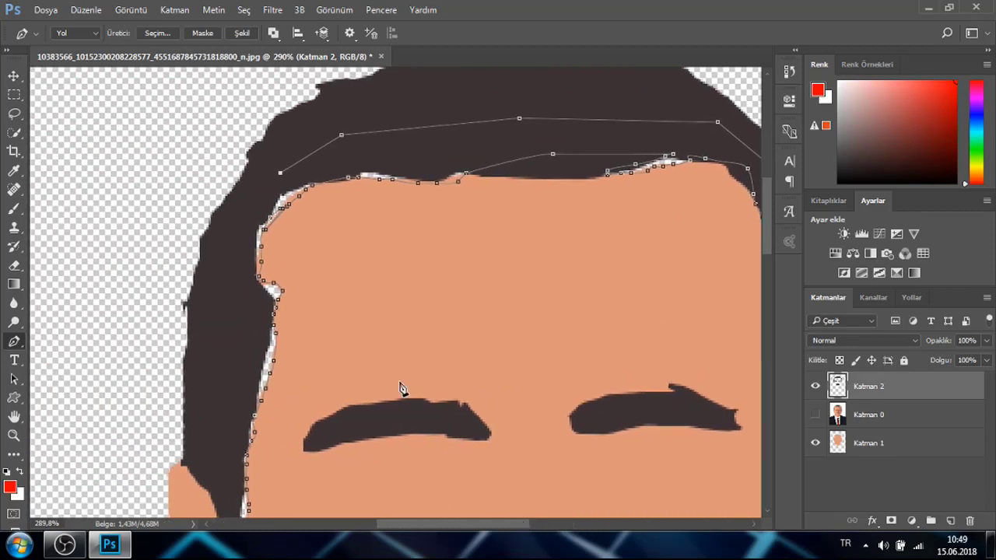
{"action": "left_click", "coordinate": [226, 328]}
{"action": "scroll", "coordinate": [227, 332], "scroll_direction": "down", "scroll_amount": 3}
{"action": "left_click", "coordinate": [195, 349]}
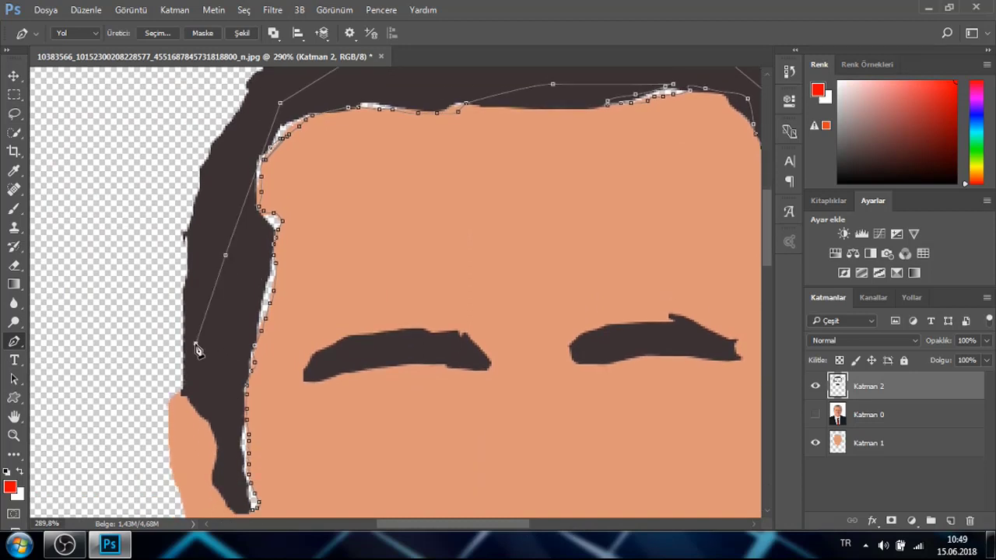
Bring the path down inside the image-left sideburn and close it at its starting point
{"action": "scroll", "coordinate": [195, 350], "scroll_direction": "down", "scroll_amount": 3}
{"action": "left_click", "coordinate": [212, 310]}
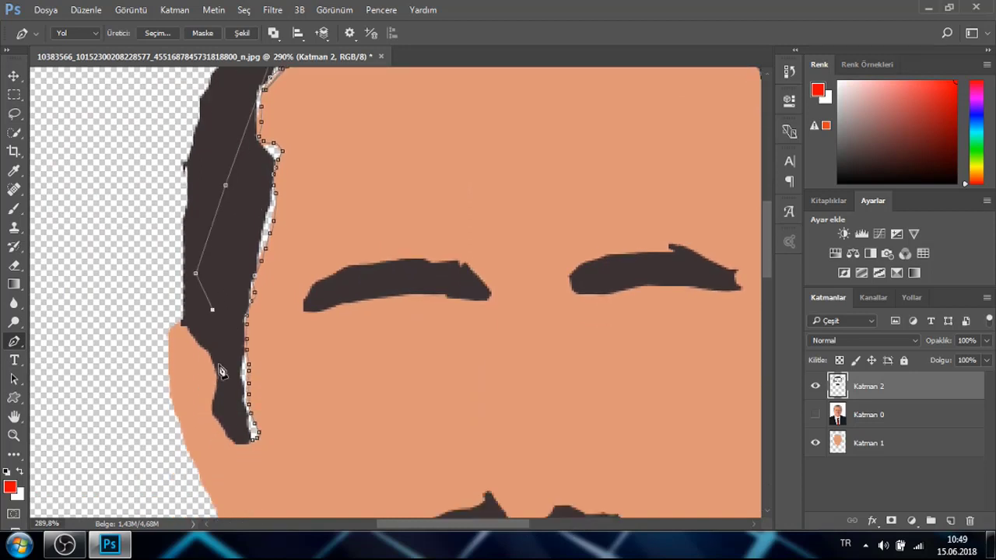
{"action": "left_click", "coordinate": [219, 364]}
{"action": "left_click", "coordinate": [223, 377]}
{"action": "left_click", "coordinate": [231, 403]}
{"action": "left_click", "coordinate": [235, 436]}
{"action": "left_click", "coordinate": [254, 449]}
{"action": "left_click", "coordinate": [273, 445]}
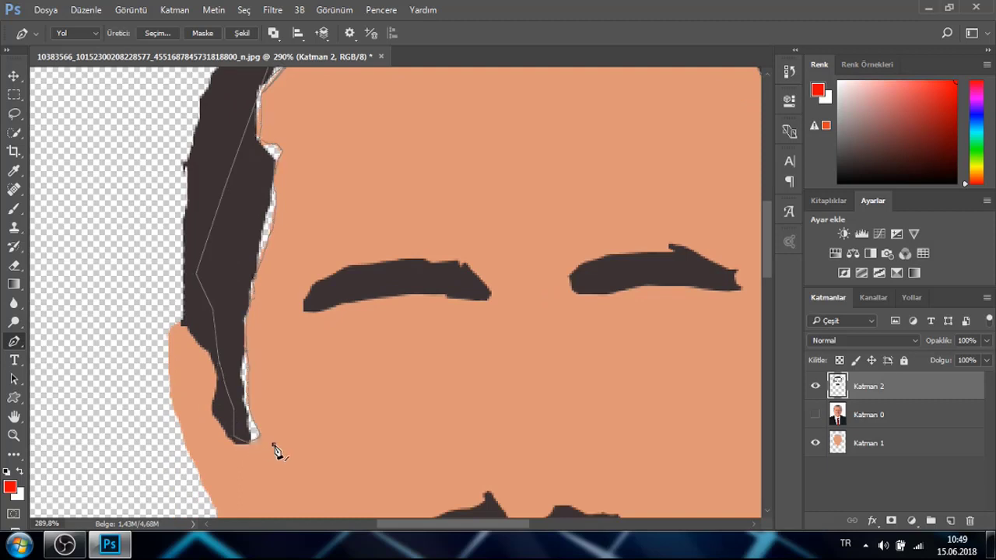
Fill the closed hairline path with dark brown #3d3334 and dismiss the path
{"action": "right_click", "coordinate": [327, 445]}
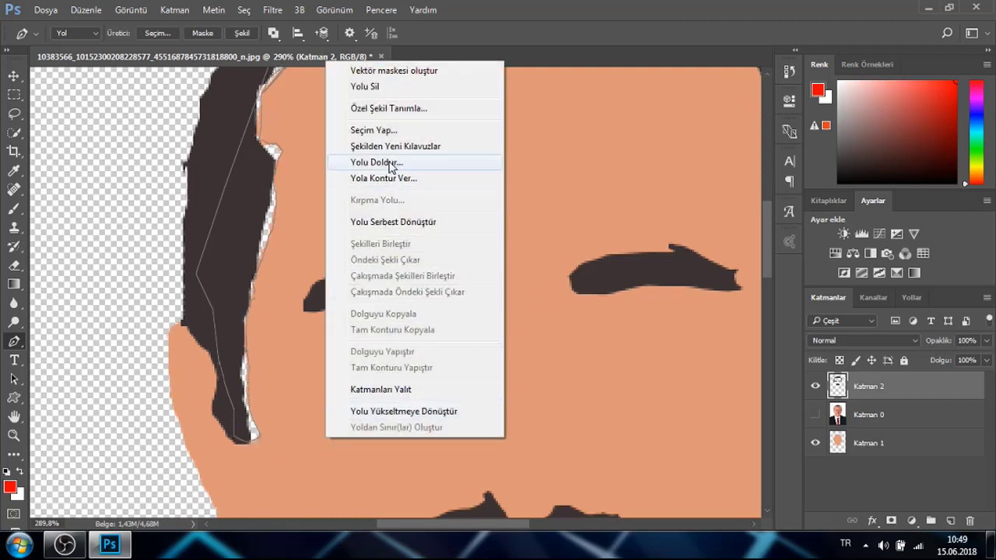
{"action": "left_click", "coordinate": [388, 224]}
{"action": "left_click", "coordinate": [856, 117]}
{"action": "left_click", "coordinate": [856, 139]}
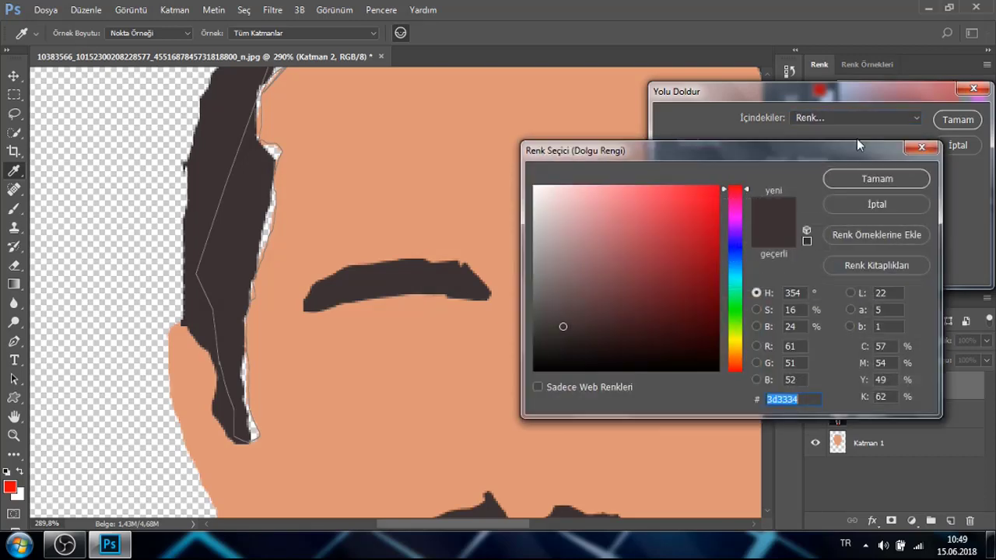
{"action": "left_click", "coordinate": [875, 178]}
{"action": "left_click", "coordinate": [951, 120]}
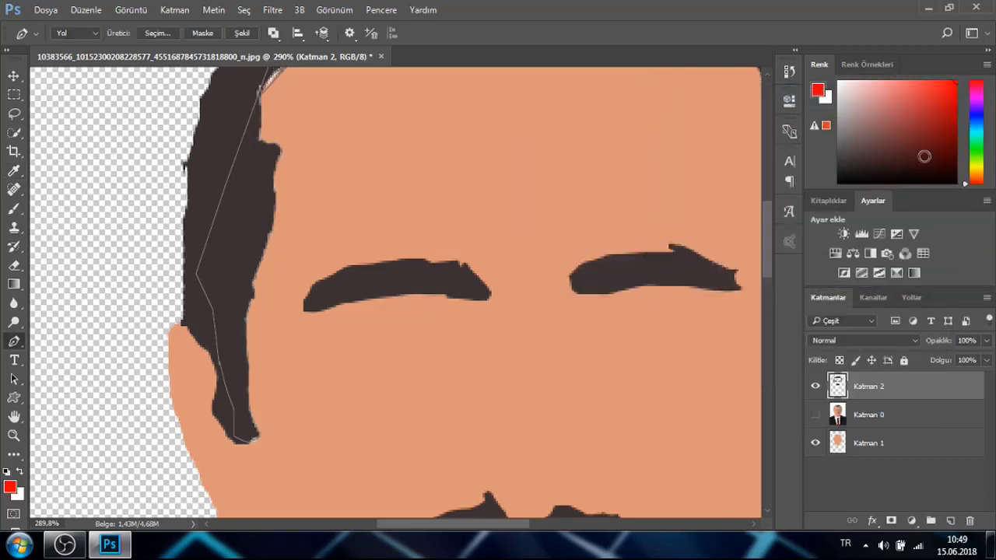
{"action": "key", "text": "Return"}
Trace small closed Pen paths around the remaining gaps at the image-left temple and the sideburn tip
{"action": "scroll", "coordinate": [429, 445], "scroll_direction": "up", "scroll_amount": 5}
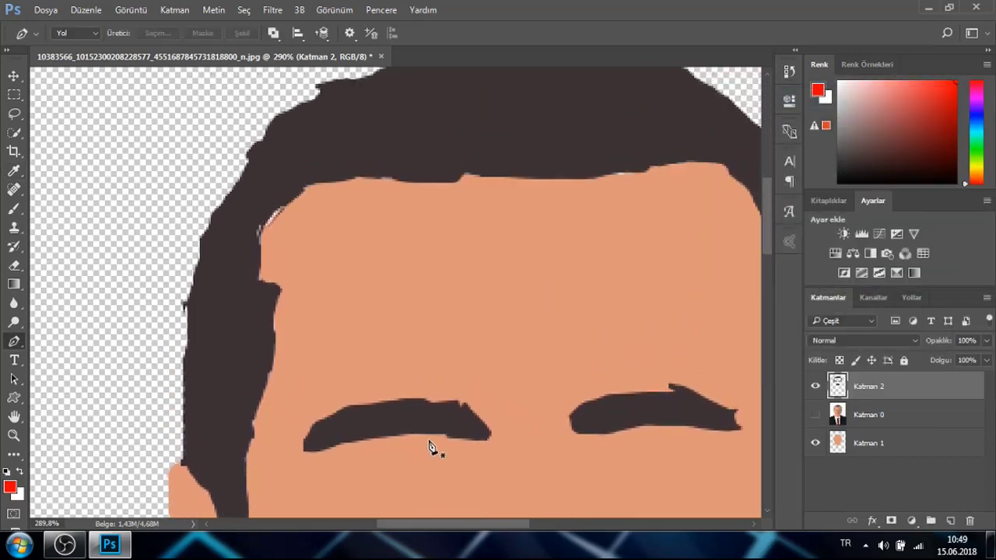
{"action": "left_click", "coordinate": [262, 297]}
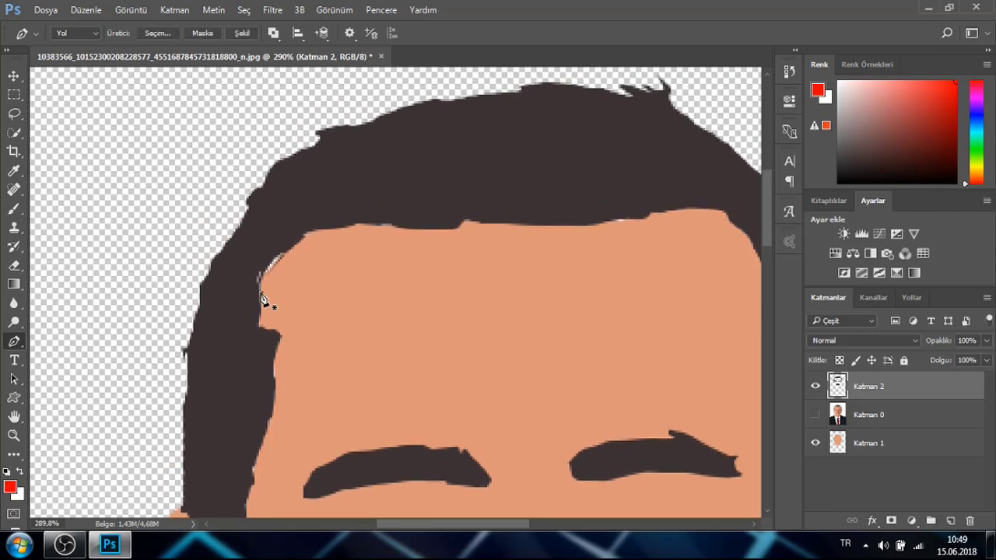
{"action": "left_click_drag", "start_coordinate": [280, 252], "coordinate": [284, 259]}
{"action": "left_click", "coordinate": [264, 302]}
{"action": "scroll", "coordinate": [282, 327], "scroll_direction": "down", "scroll_amount": 5}
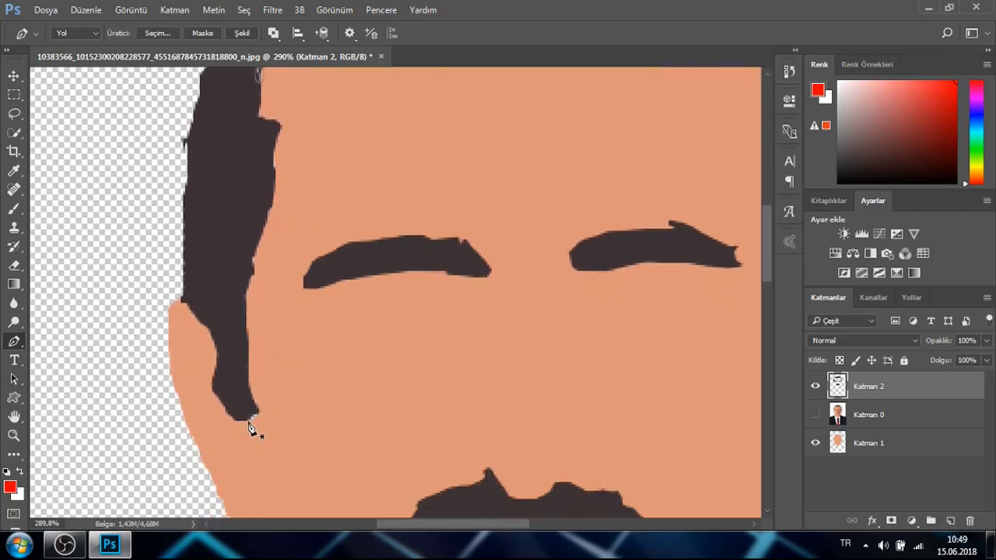
{"action": "left_click_drag", "start_coordinate": [255, 419], "coordinate": [259, 411]}
Fill the small temple and sideburn paths with the same dark hair colour
{"action": "right_click", "coordinate": [263, 404]}
{"action": "left_click", "coordinate": [319, 120]}
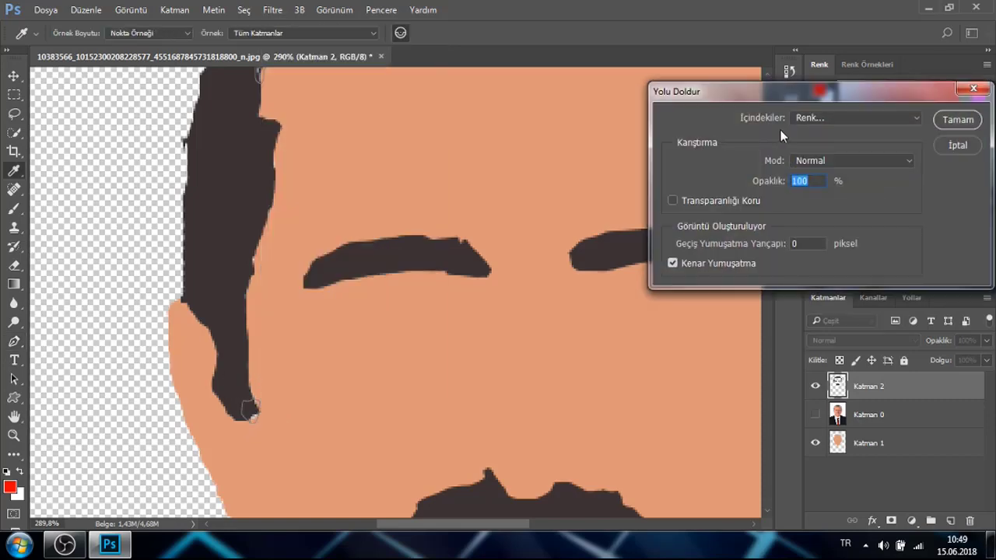
{"action": "left_click", "coordinate": [809, 118]}
{"action": "left_click", "coordinate": [805, 151]}
{"action": "left_click", "coordinate": [840, 174]}
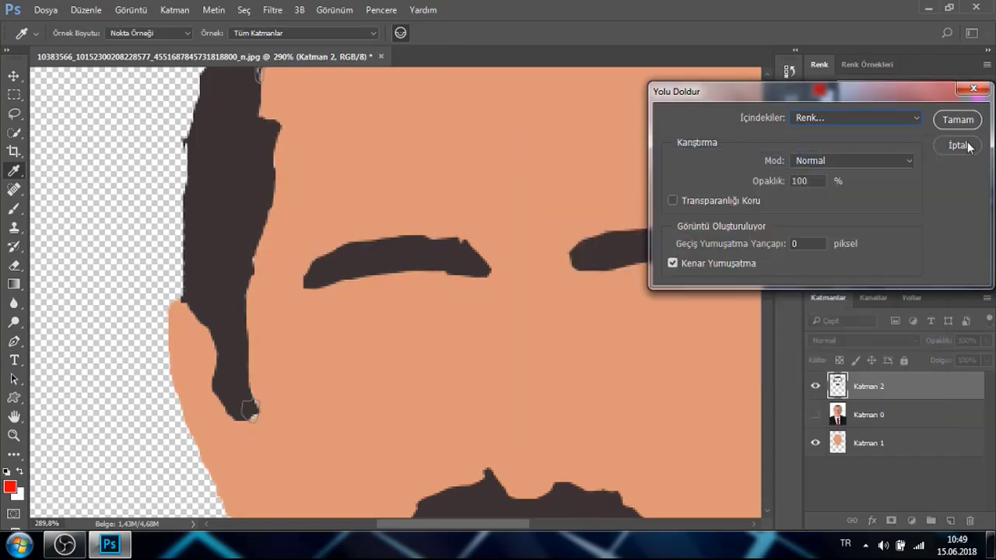
{"action": "left_click", "coordinate": [957, 122]}
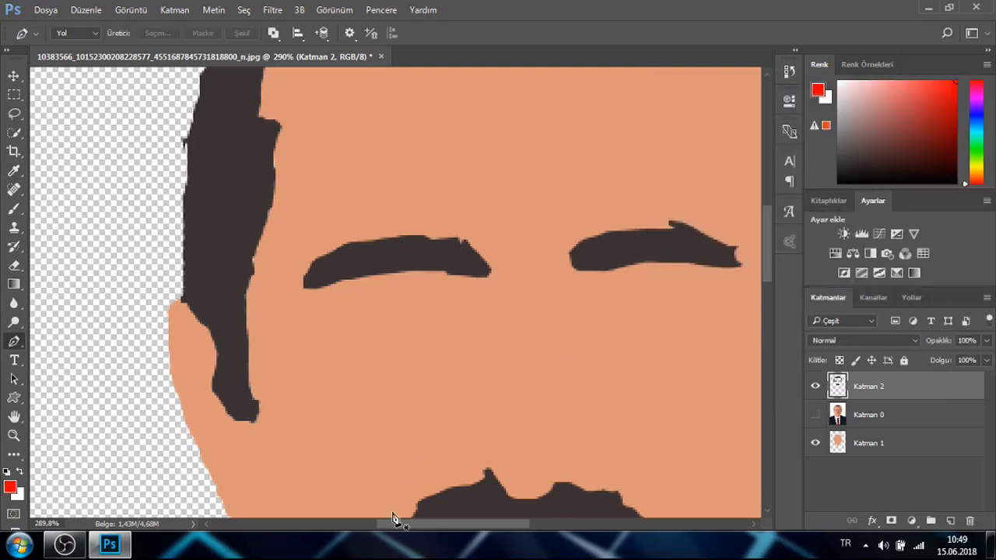
Trace a small closed Pen path around the remaining gap in the hairline above the forehead
{"action": "left_click_drag", "start_coordinate": [426, 523], "coordinate": [454, 524]}
{"action": "scroll", "coordinate": [492, 377], "scroll_direction": "up", "scroll_amount": 3}
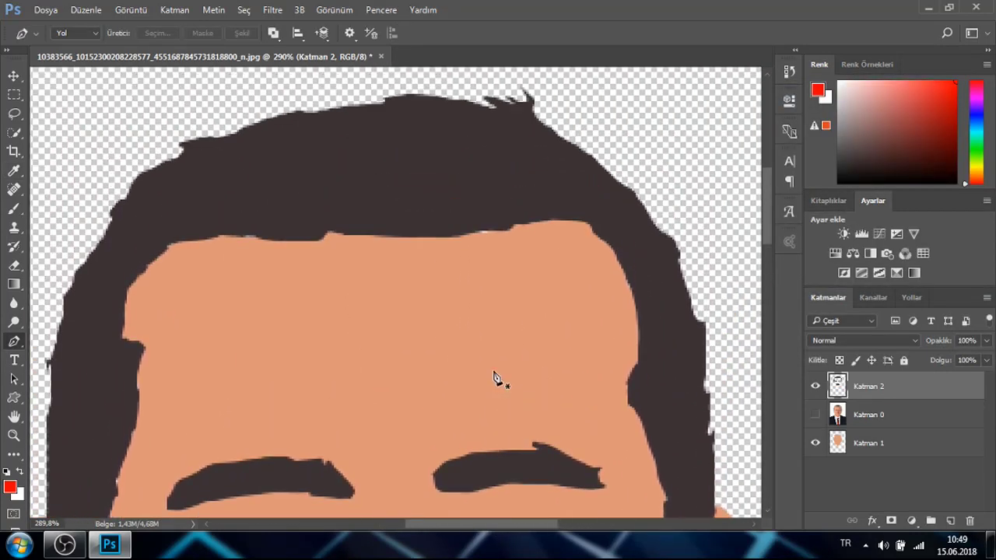
{"action": "left_click", "coordinate": [480, 234]}
{"action": "left_click", "coordinate": [491, 231]}
{"action": "left_click_drag", "start_coordinate": [488, 219], "coordinate": [482, 226]}
Fill the small hairline path with dark brown #3d3334
{"action": "right_click", "coordinate": [550, 227]}
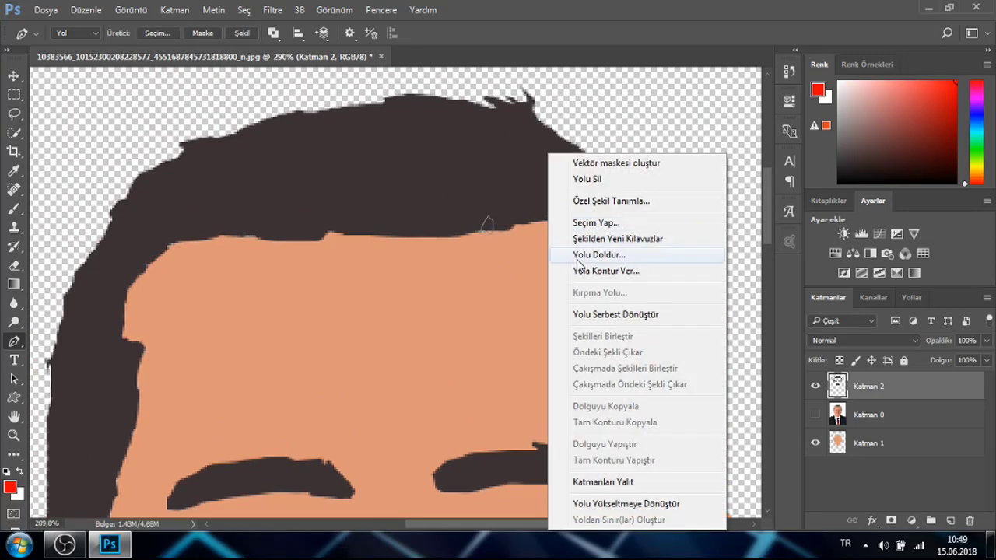
{"action": "left_click", "coordinate": [576, 260]}
{"action": "left_click", "coordinate": [801, 121]}
{"action": "left_click", "coordinate": [817, 156]}
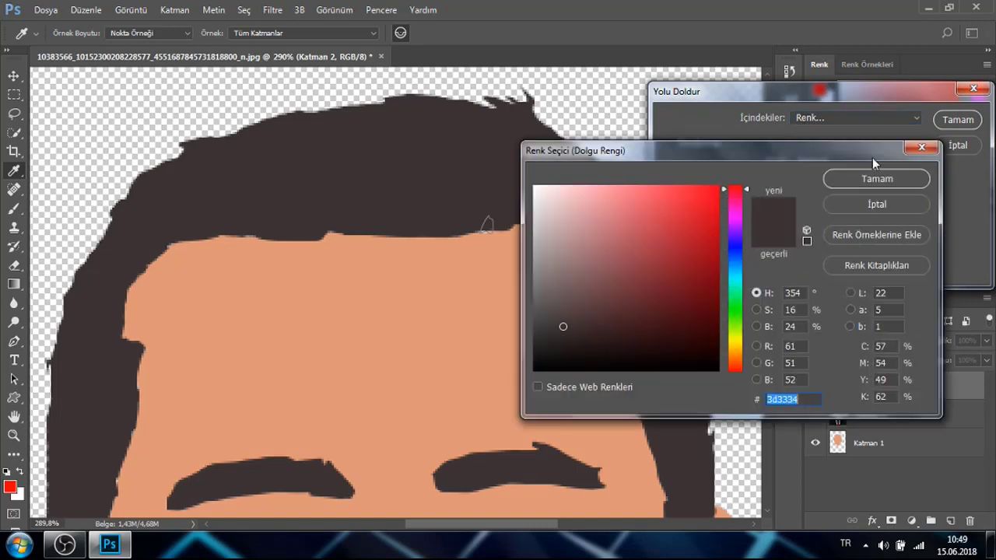
{"action": "left_click", "coordinate": [830, 177]}
{"action": "left_click", "coordinate": [957, 119]}
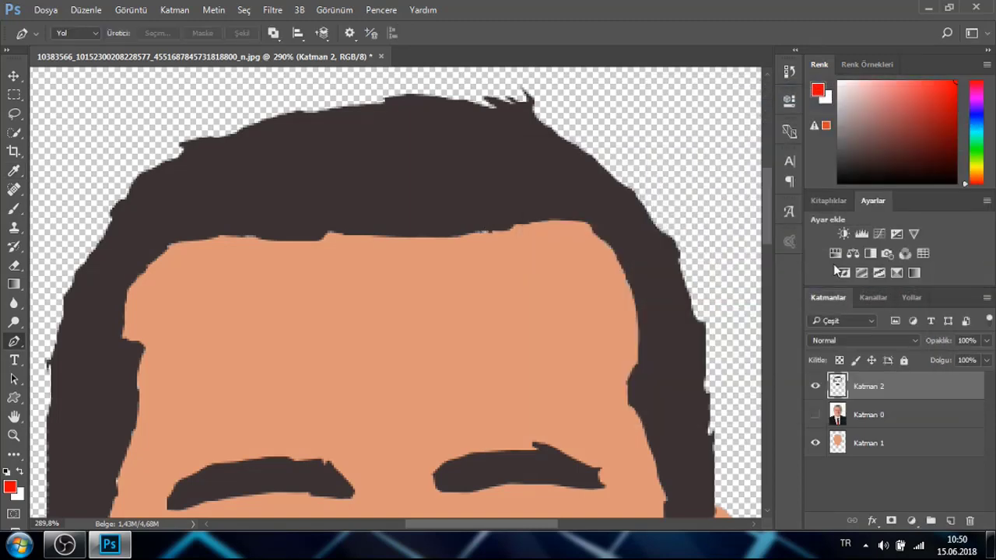
Show the portrait photo layer, move it above the hair layer, and add a new empty layer on top
{"action": "scroll", "coordinate": [834, 264], "scroll_direction": "down", "scroll_amount": 3}
{"action": "left_click", "coordinate": [814, 414]}
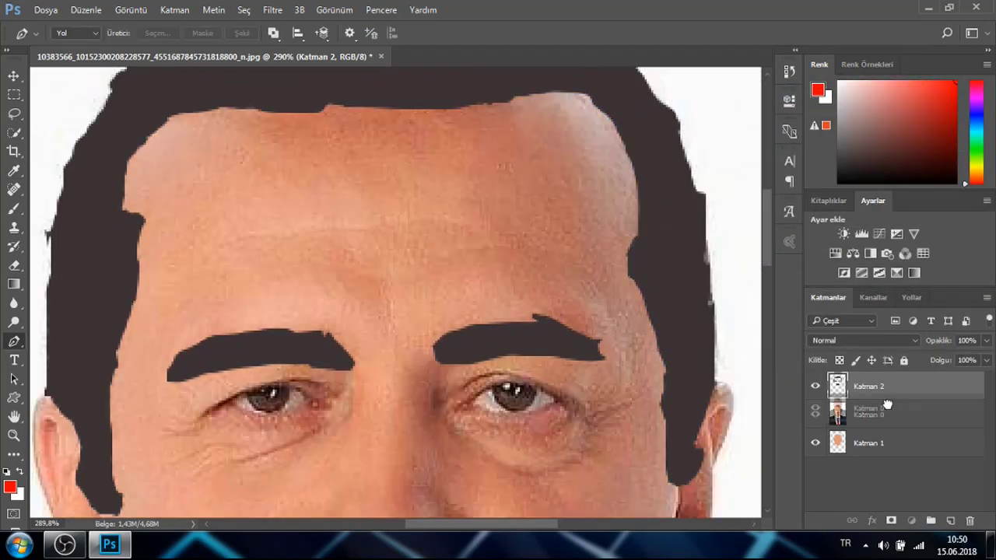
{"action": "left_click_drag", "start_coordinate": [884, 406], "coordinate": [881, 393]}
{"action": "left_click", "coordinate": [945, 520]}
{"action": "scroll", "coordinate": [563, 429], "scroll_direction": "down", "scroll_amount": 5}
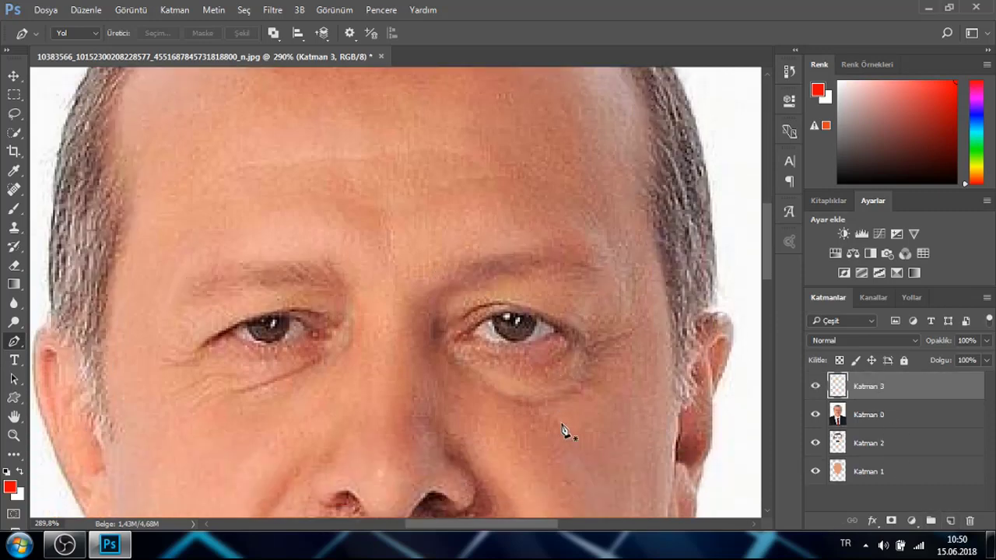
{"action": "scroll", "coordinate": [371, 356], "scroll_direction": "up", "scroll_amount": 2}
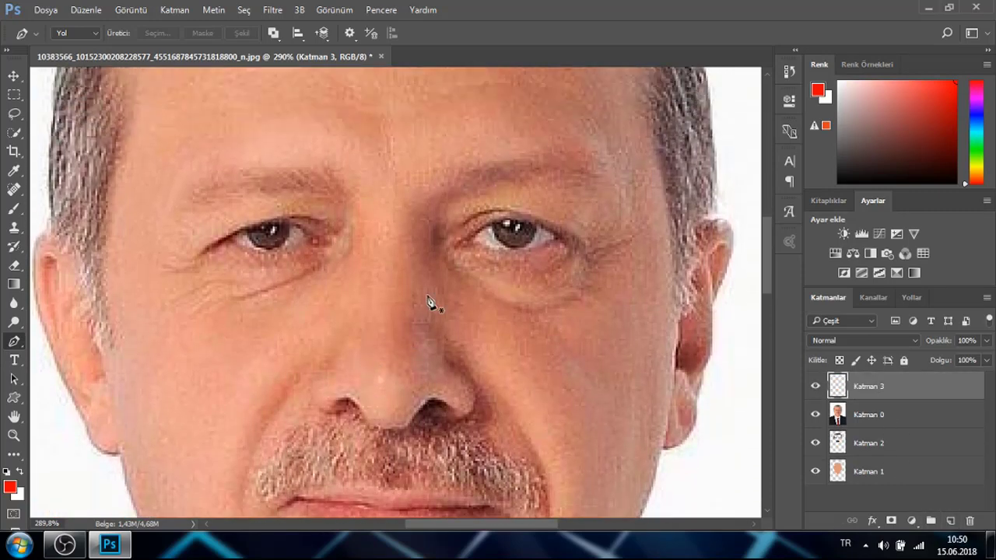
{"action": "left_click", "coordinate": [438, 226]}
{"action": "left_click", "coordinate": [437, 235]}
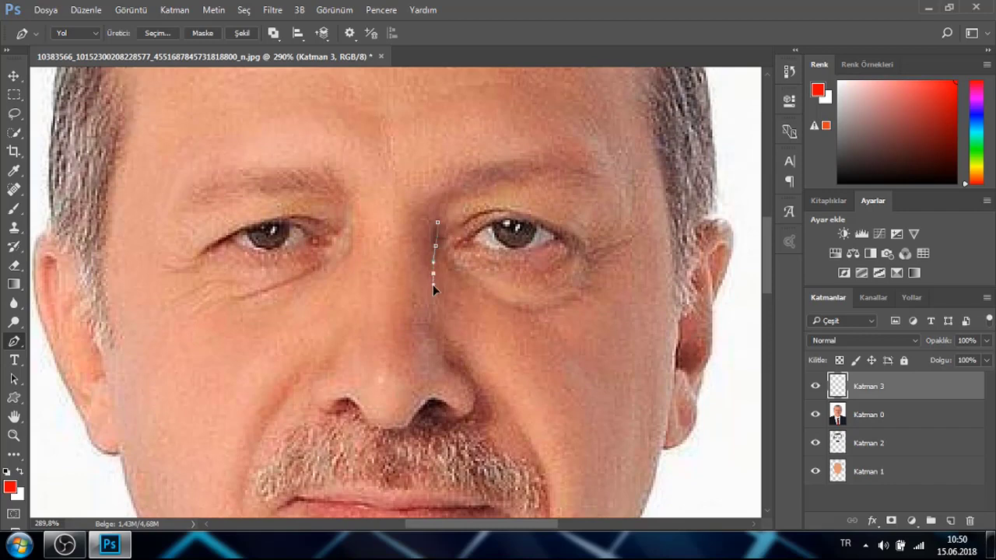
{"action": "left_click", "coordinate": [433, 285]}
{"action": "left_click", "coordinate": [435, 305]}
{"action": "left_click", "coordinate": [448, 359]}
{"action": "left_click", "coordinate": [459, 368]}
{"action": "left_click", "coordinate": [464, 375]}
{"action": "left_click", "coordinate": [479, 407]}
{"action": "left_click", "coordinate": [470, 418]}
{"action": "left_click", "coordinate": [462, 419]}
{"action": "left_click", "coordinate": [455, 421]}
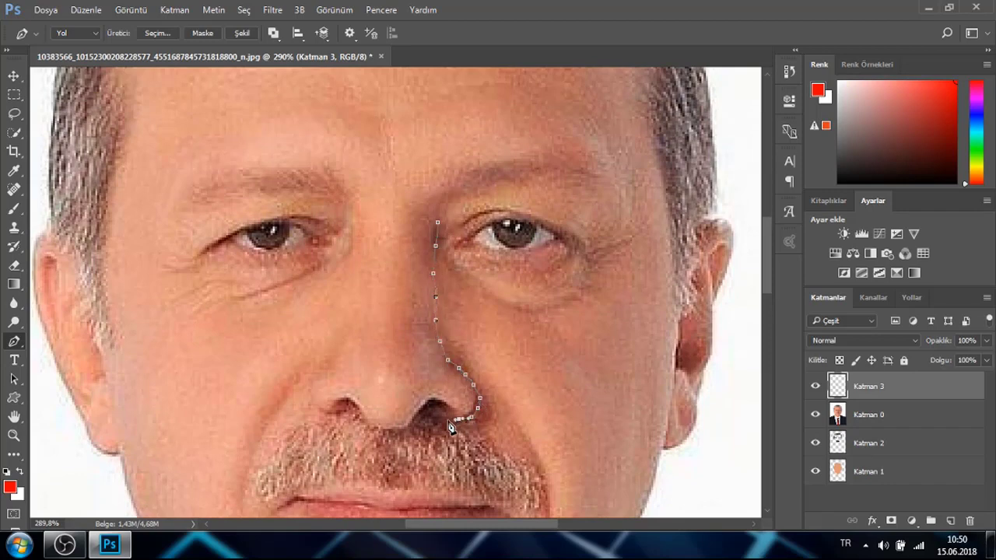
{"action": "left_click", "coordinate": [438, 420]}
{"action": "key", "text": "Delete"}
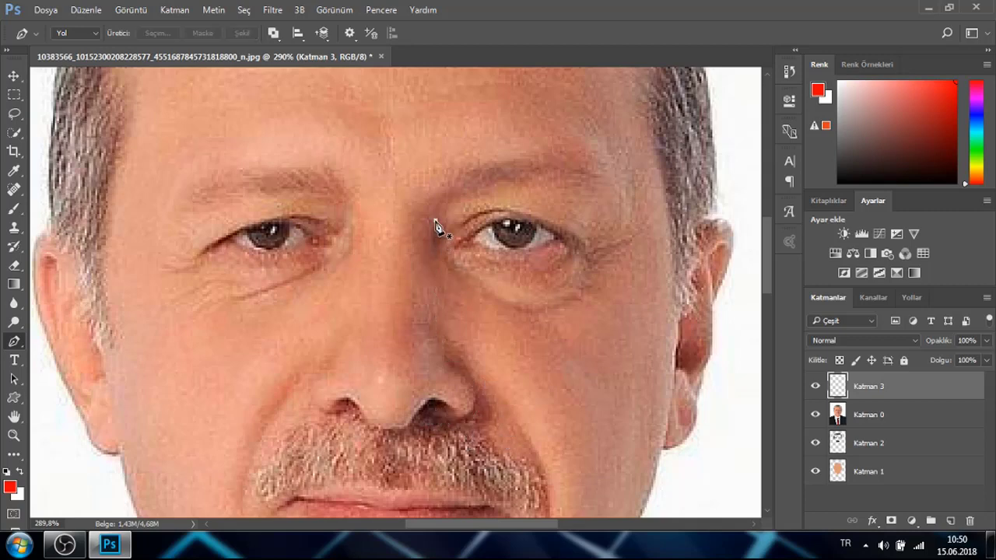
Trace a closed Pen path around the nose, from the bridge down along the nostrils and back up between the eyes
{"action": "left_click", "coordinate": [435, 221]}
{"action": "left_click", "coordinate": [433, 249]}
{"action": "left_click_drag", "start_coordinate": [431, 299], "coordinate": [434, 314]}
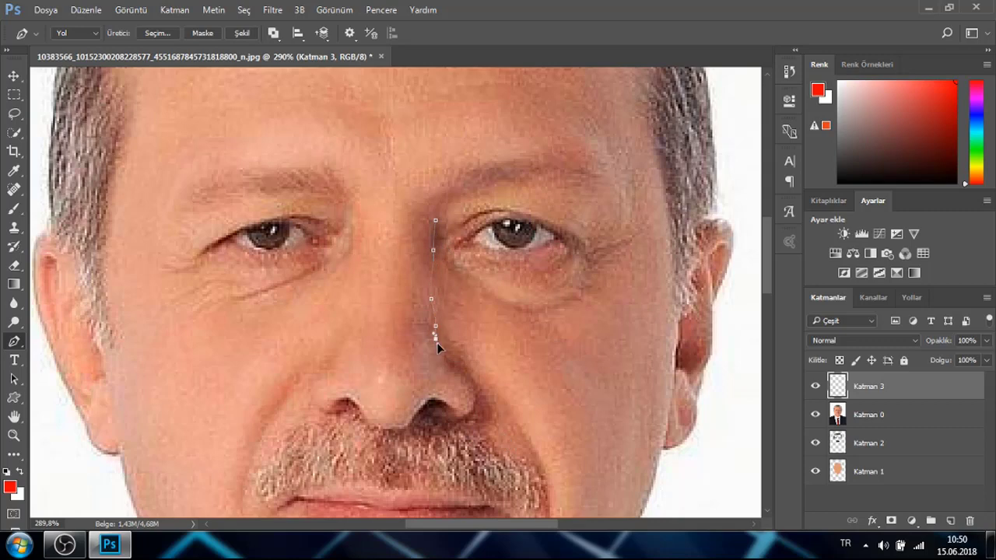
{"action": "left_click_drag", "start_coordinate": [457, 363], "coordinate": [436, 424]}
{"action": "left_click_drag", "start_coordinate": [450, 417], "coordinate": [430, 406]}
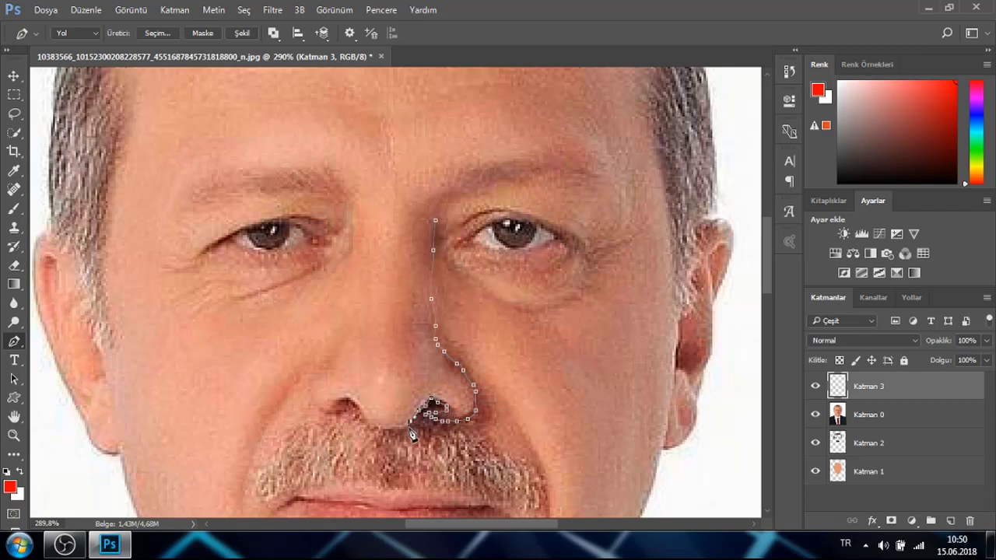
{"action": "left_click", "coordinate": [376, 431]}
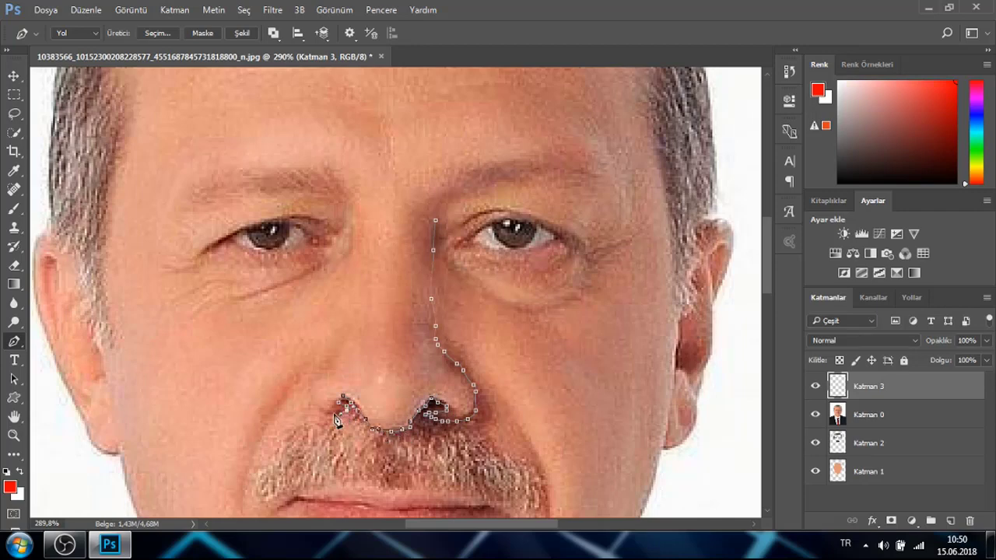
{"action": "left_click", "coordinate": [307, 402]}
{"action": "left_click", "coordinate": [312, 387]}
{"action": "left_click", "coordinate": [327, 359]}
{"action": "left_click", "coordinate": [343, 339]}
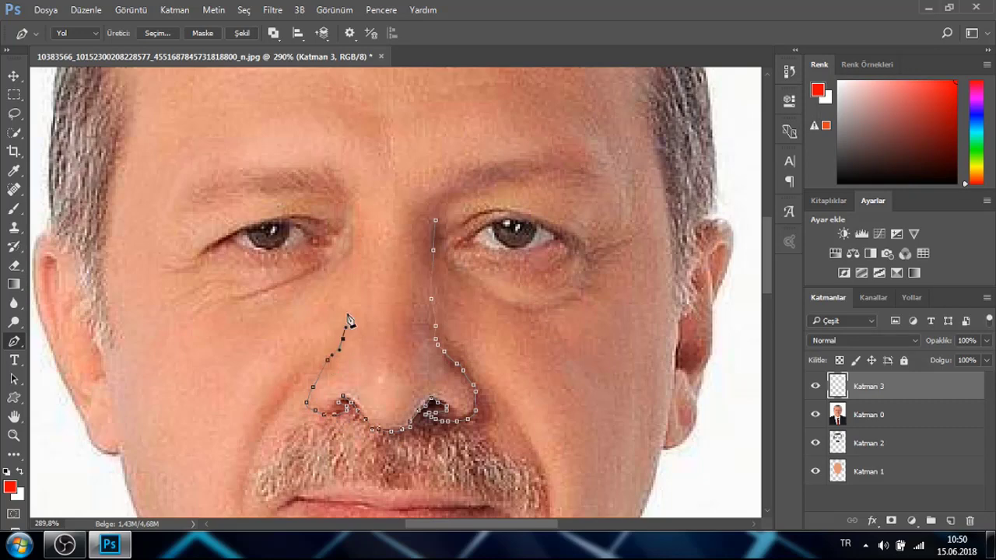
{"action": "left_click", "coordinate": [346, 312]}
{"action": "left_click", "coordinate": [352, 298]}
{"action": "left_click", "coordinate": [358, 277]}
{"action": "left_click", "coordinate": [365, 242]}
{"action": "left_click", "coordinate": [362, 199]}
{"action": "left_click_drag", "start_coordinate": [407, 203], "coordinate": [423, 202]}
{"action": "left_click", "coordinate": [433, 223]}
{"action": "key", "text": "Escape"}
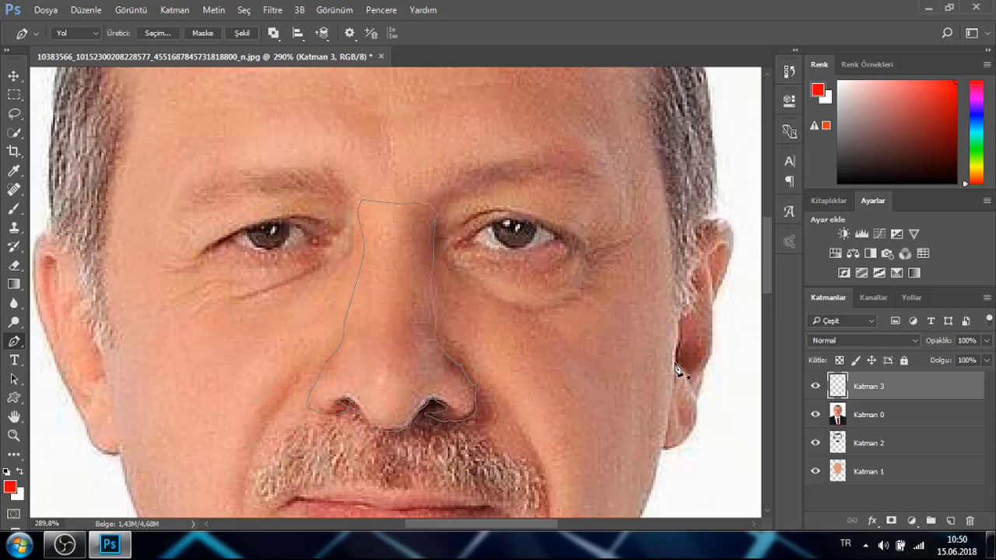
Hide the photo layer, fill the nose path with skin tone #df987a, and clear the path
{"action": "left_click", "coordinate": [816, 415]}
{"action": "right_click", "coordinate": [583, 363]}
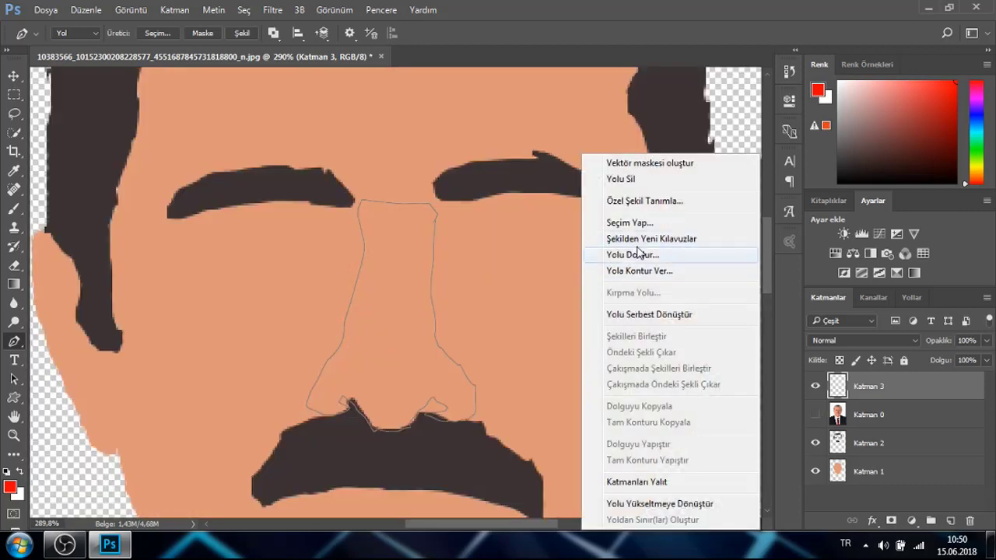
{"action": "left_click", "coordinate": [646, 253]}
{"action": "left_click", "coordinate": [856, 117]}
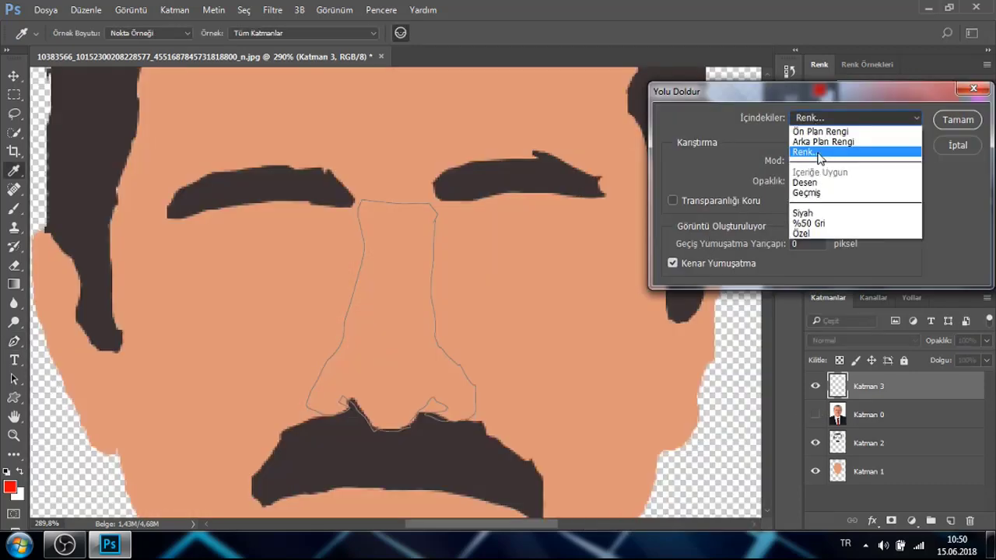
{"action": "left_click", "coordinate": [825, 148]}
{"action": "left_click", "coordinate": [505, 238]}
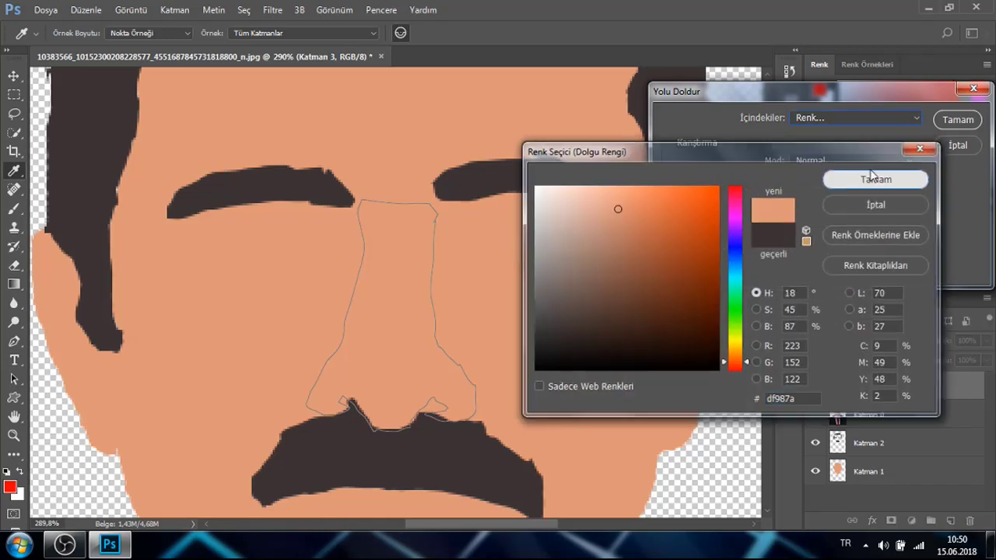
{"action": "left_click", "coordinate": [875, 179]}
{"action": "left_click", "coordinate": [943, 121]}
{"action": "key", "text": "Escape"}
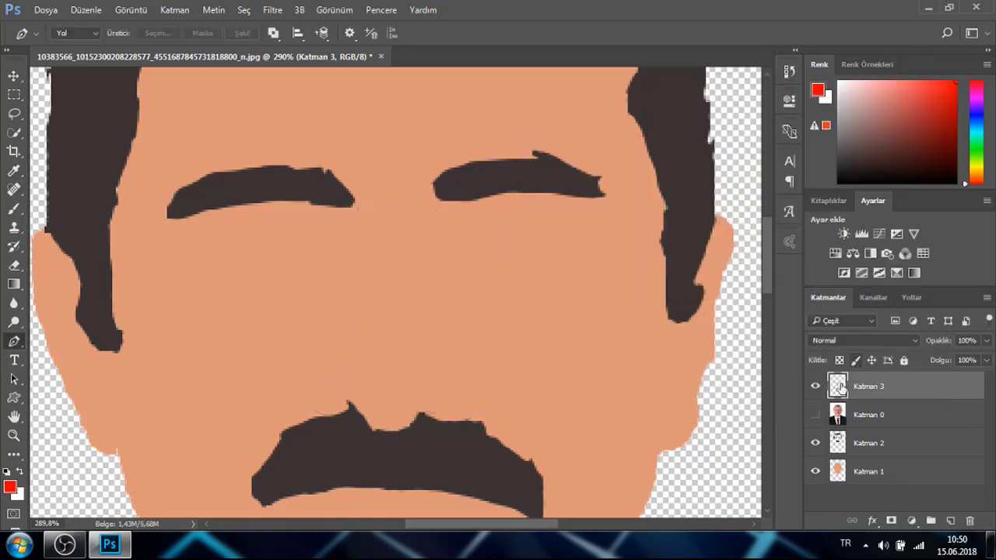
Show the photo layer again, move it above the nose layer, and add a new empty layer on top
{"action": "left_click", "coordinate": [815, 414]}
{"action": "left_click_drag", "start_coordinate": [828, 414], "coordinate": [887, 379]}
{"action": "left_click", "coordinate": [950, 520]}
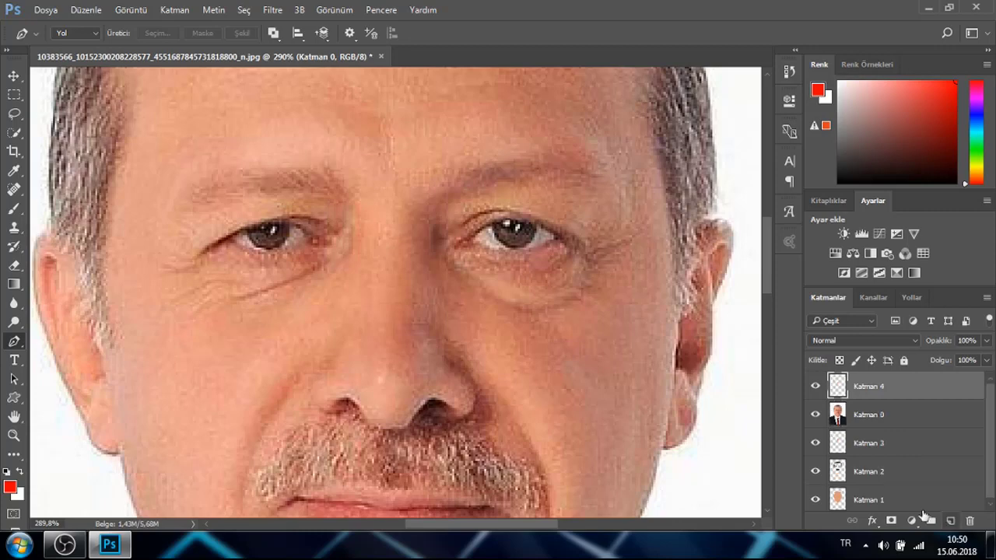
Trace small closed Pen paths around both nostril openings
{"action": "left_click", "coordinate": [427, 412]}
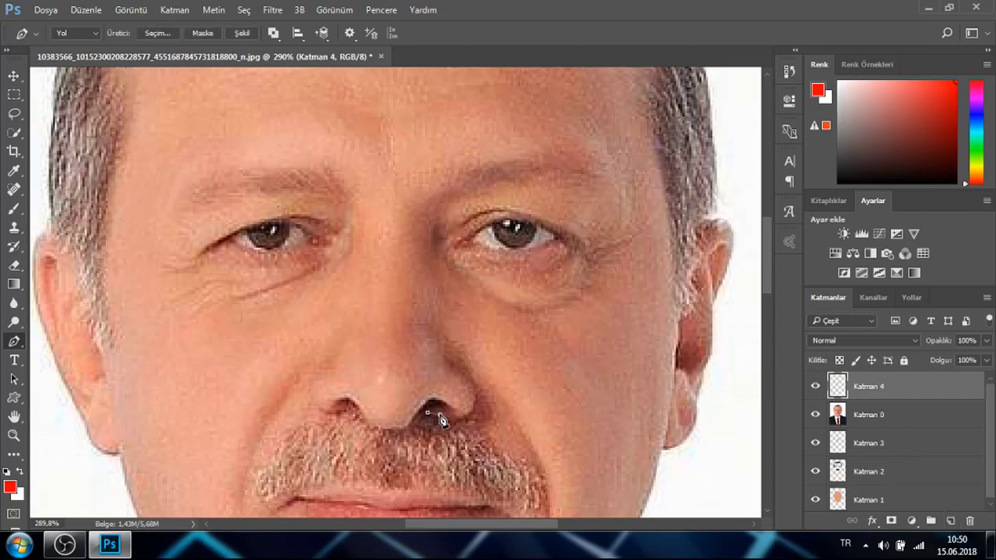
{"action": "left_click_drag", "start_coordinate": [441, 414], "coordinate": [450, 415]}
{"action": "left_click", "coordinate": [431, 396]}
{"action": "left_click", "coordinate": [422, 406]}
{"action": "left_click", "coordinate": [418, 408]}
{"action": "left_click", "coordinate": [428, 415]}
{"action": "left_click", "coordinate": [349, 404]}
{"action": "left_click", "coordinate": [340, 410]}
{"action": "left_click", "coordinate": [372, 424]}
{"action": "left_click", "coordinate": [350, 404]}
Hide the photo layer, fill both nostril paths with black #000000, and clear the paths
{"action": "left_click", "coordinate": [815, 414]}
{"action": "right_click", "coordinate": [434, 378]}
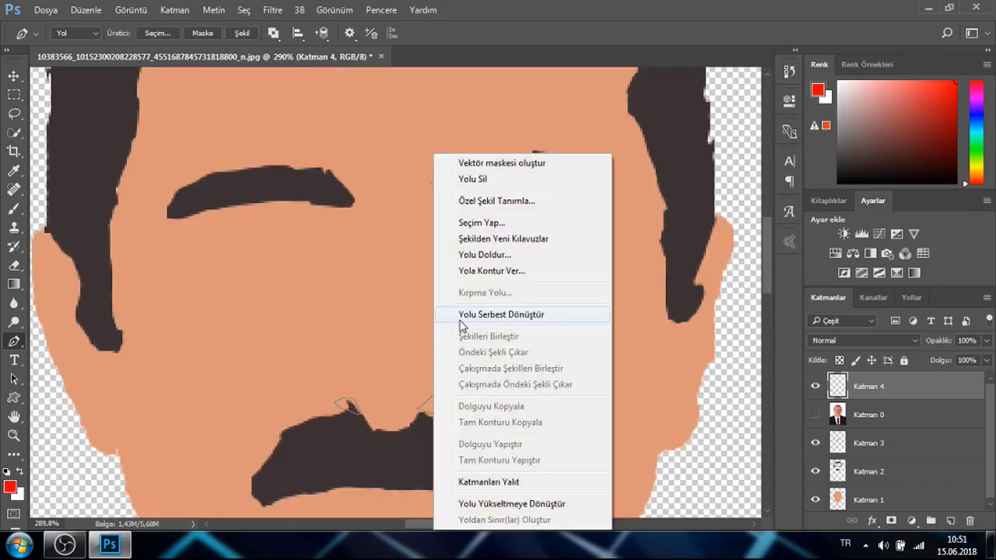
{"action": "left_click", "coordinate": [484, 254]}
{"action": "left_click", "coordinate": [819, 119]}
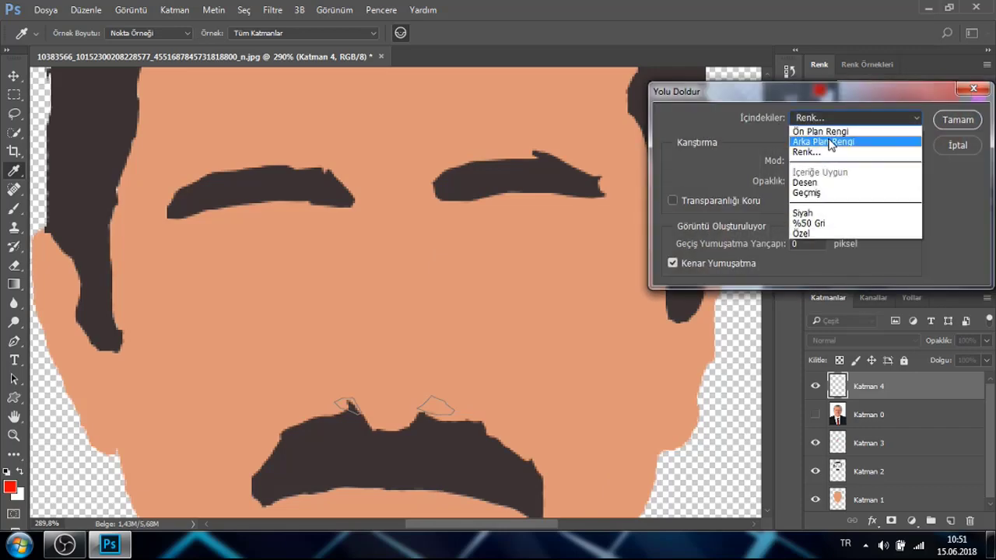
{"action": "left_click", "coordinate": [827, 152]}
{"action": "left_click_drag", "start_coordinate": [678, 223], "coordinate": [753, 392]}
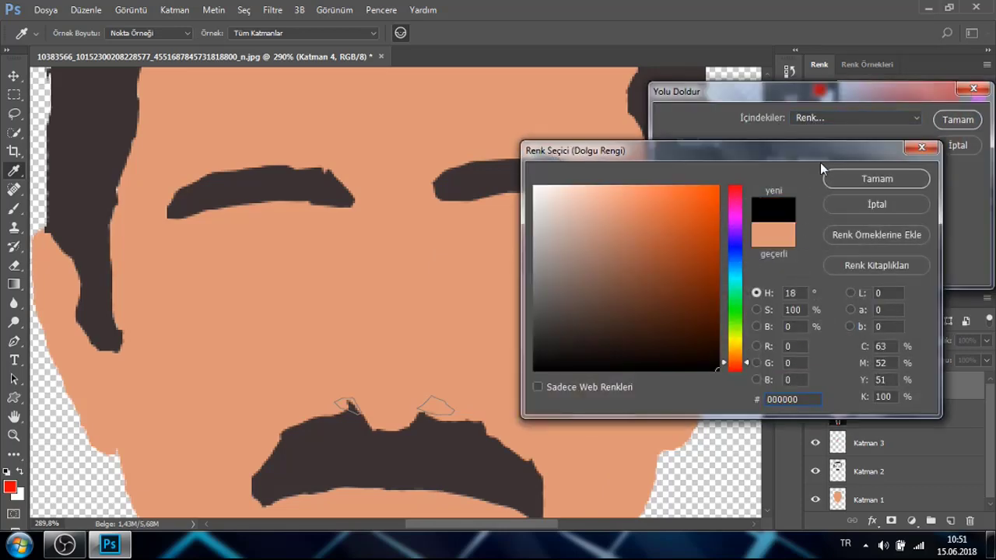
{"action": "left_click", "coordinate": [860, 178]}
{"action": "left_click", "coordinate": [955, 121]}
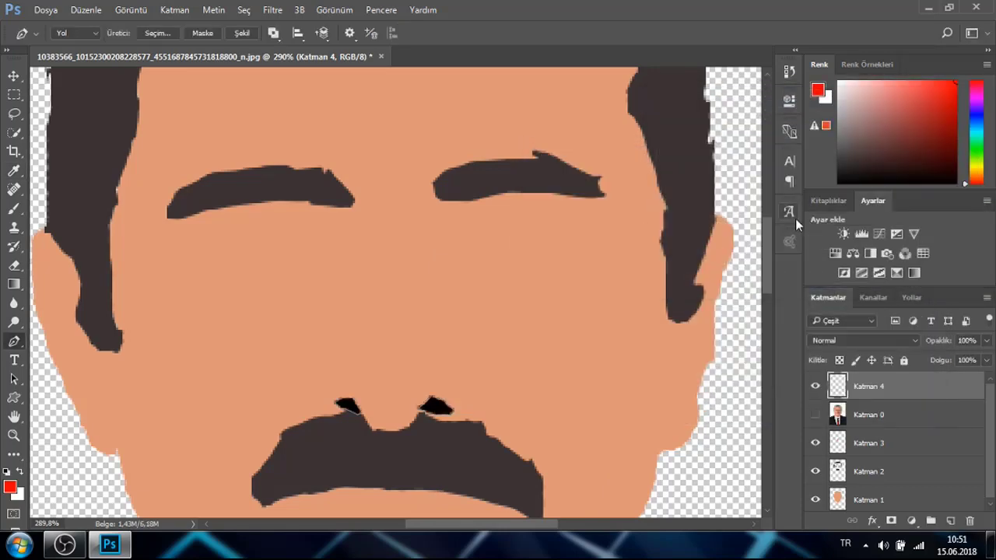
{"action": "key", "text": "Return"}
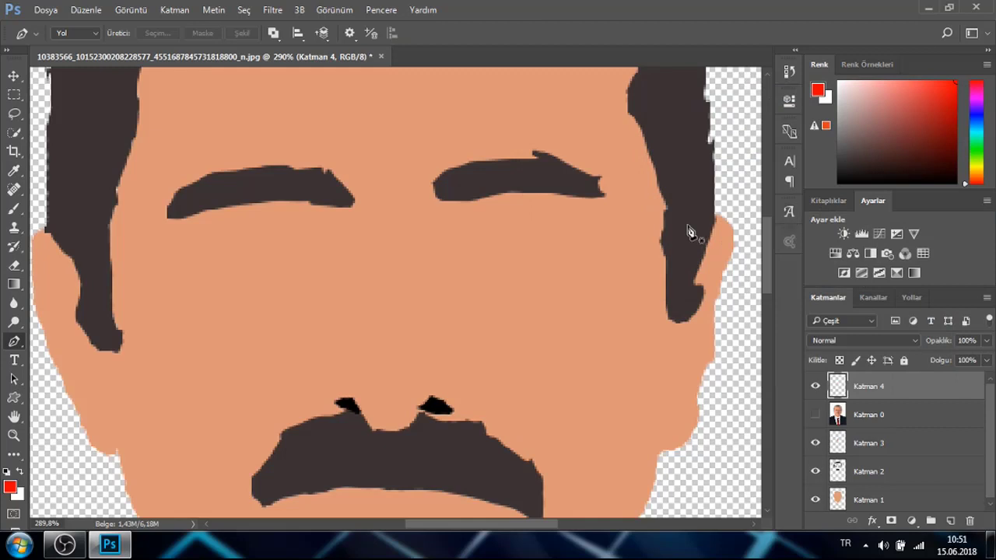
Show the photo layer, move it above the nostril layer, and add a new empty layer on top
{"action": "left_click", "coordinate": [816, 416]}
{"action": "left_click_drag", "start_coordinate": [875, 414], "coordinate": [878, 388]}
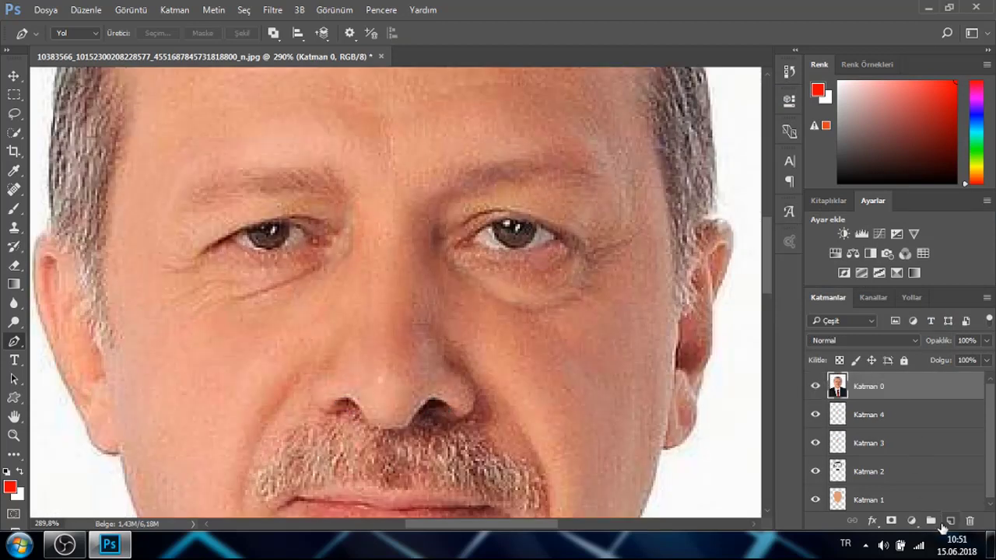
{"action": "left_click", "coordinate": [950, 521]}
Trace a narrow closed Pen path along the image-left smile line, from beside the mouth up to the nose
{"action": "scroll", "coordinate": [661, 474], "scroll_direction": "down", "scroll_amount": 5}
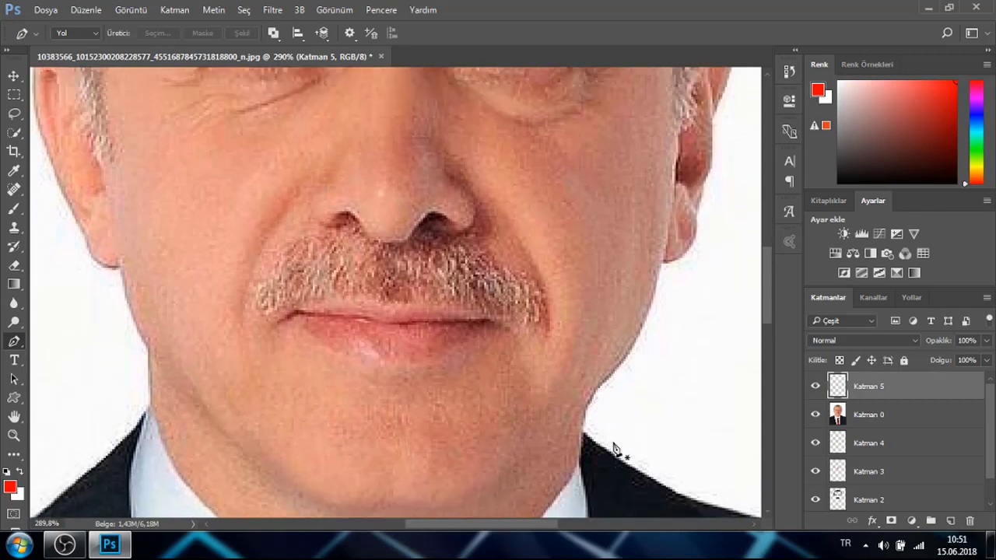
{"action": "scroll", "coordinate": [600, 434], "scroll_direction": "up", "scroll_amount": 3}
{"action": "scroll", "coordinate": [577, 418], "scroll_direction": "up", "scroll_amount": 2}
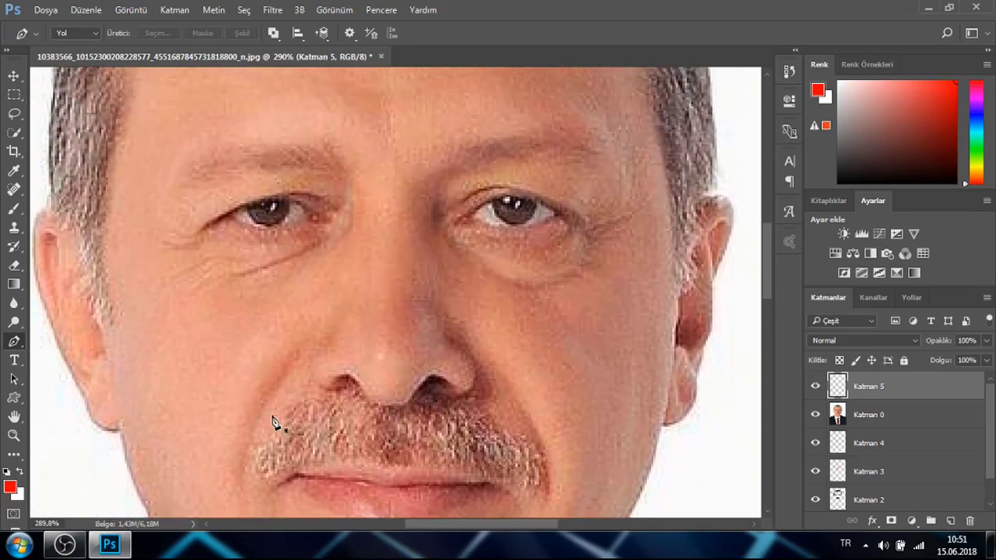
{"action": "scroll", "coordinate": [275, 413], "scroll_direction": "down", "scroll_amount": 3}
{"action": "left_click", "coordinate": [253, 404]}
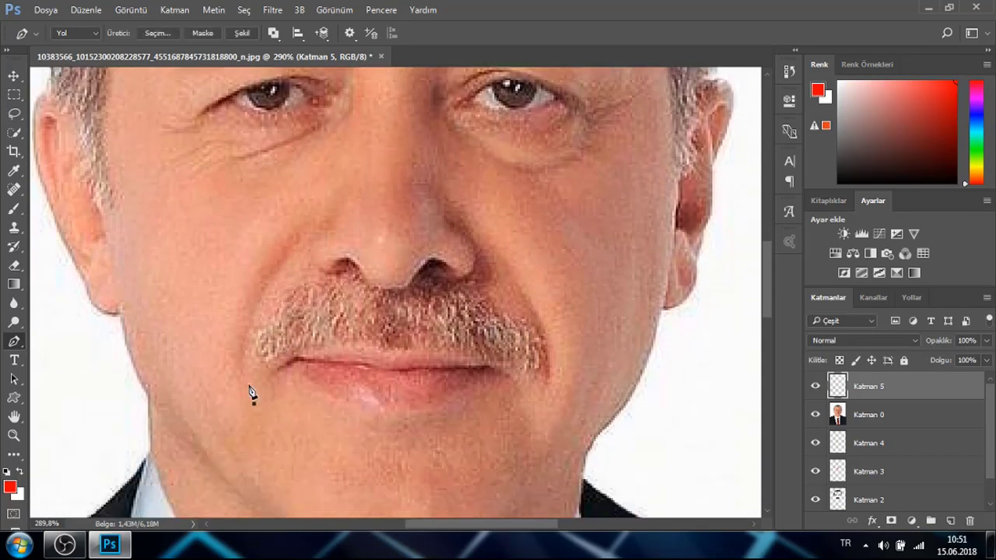
{"action": "left_click_drag", "start_coordinate": [247, 373], "coordinate": [251, 325]}
{"action": "left_click_drag", "start_coordinate": [256, 313], "coordinate": [258, 302]}
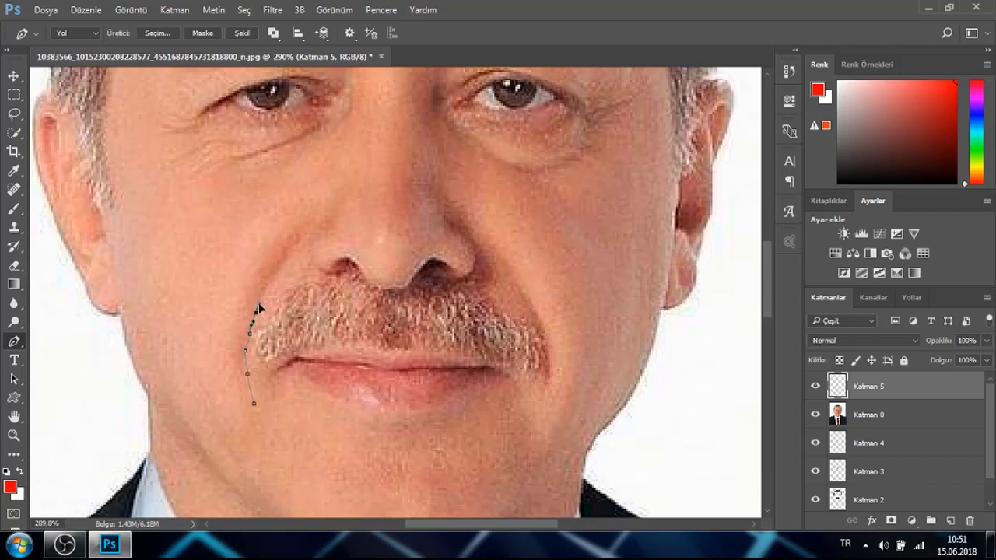
{"action": "left_click", "coordinate": [285, 262]}
{"action": "left_click", "coordinate": [291, 254]}
{"action": "left_click", "coordinate": [294, 246]}
{"action": "left_click", "coordinate": [298, 226]}
{"action": "left_click", "coordinate": [273, 245]}
{"action": "left_click", "coordinate": [262, 263]}
{"action": "left_click", "coordinate": [247, 288]}
{"action": "left_click", "coordinate": [237, 315]}
{"action": "left_click", "coordinate": [237, 334]}
{"action": "left_click", "coordinate": [237, 349]}
{"action": "left_click", "coordinate": [236, 362]}
{"action": "left_click", "coordinate": [241, 382]}
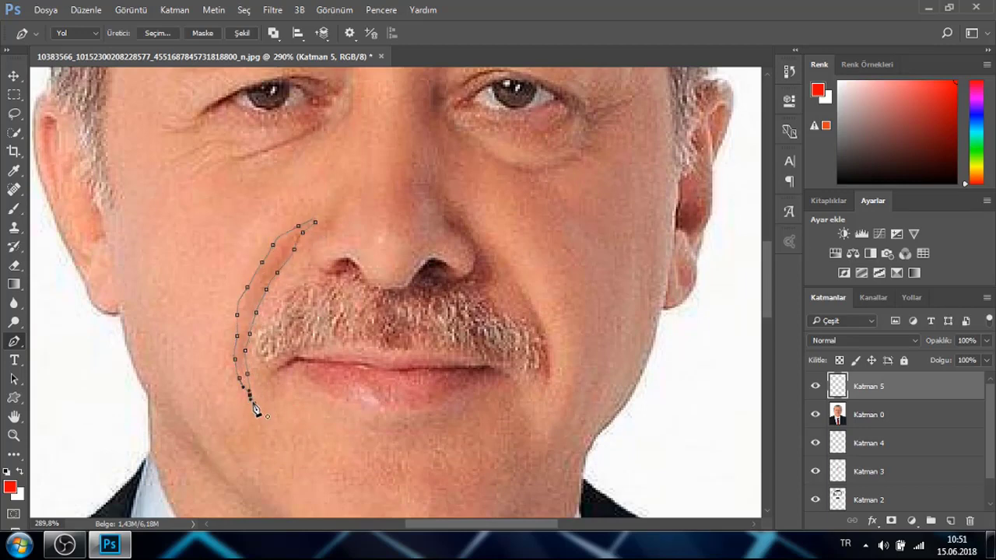
{"action": "left_click", "coordinate": [254, 406]}
{"action": "left_click", "coordinate": [277, 404]}
{"action": "key", "text": "ctrl+z"}
Trace a narrow closed Pen path along the image-right smile line, between the nose wing and the mouth corner
{"action": "left_click", "coordinate": [539, 390]}
{"action": "left_click", "coordinate": [542, 370]}
{"action": "left_click", "coordinate": [535, 341]}
{"action": "left_click", "coordinate": [532, 327]}
{"action": "left_click", "coordinate": [526, 312]}
{"action": "left_click", "coordinate": [486, 247]}
{"action": "left_click", "coordinate": [475, 238]}
{"action": "left_click", "coordinate": [482, 242]}
{"action": "left_click", "coordinate": [509, 262]}
{"action": "left_click", "coordinate": [529, 283]}
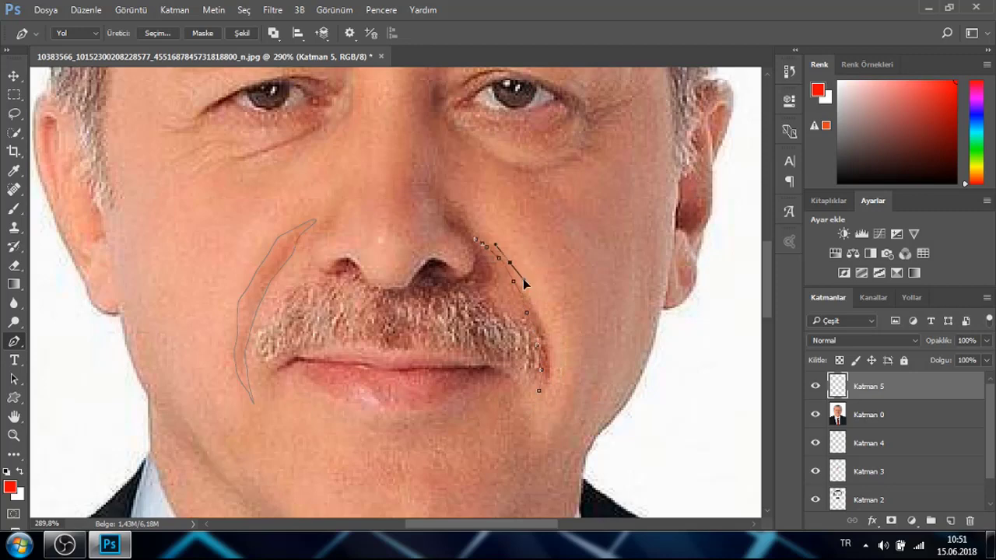
{"action": "left_click_drag", "start_coordinate": [537, 308], "coordinate": [541, 335]}
{"action": "left_click_drag", "start_coordinate": [546, 342], "coordinate": [545, 357]}
{"action": "left_click", "coordinate": [550, 393]}
{"action": "left_click", "coordinate": [539, 391]}
{"action": "left_click", "coordinate": [560, 401]}
{"action": "scroll", "coordinate": [607, 417], "scroll_direction": "up", "scroll_amount": 5}
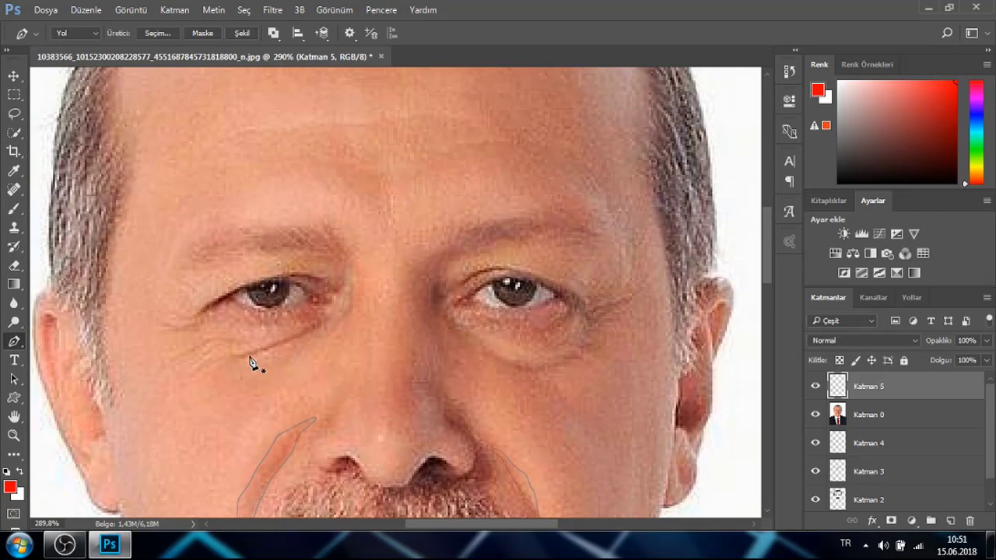
{"action": "left_click", "coordinate": [207, 307]}
{"action": "left_click", "coordinate": [216, 302]}
{"action": "left_click", "coordinate": [228, 297]}
{"action": "left_click", "coordinate": [241, 292]}
{"action": "left_click", "coordinate": [249, 287]}
{"action": "key", "text": "Delete"}
Trace a closed Pen path along the upper eyelid of the image-left eye, around the inner corner
{"action": "left_click", "coordinate": [215, 308]}
{"action": "left_click", "coordinate": [226, 302]}
{"action": "left_click", "coordinate": [233, 296]}
{"action": "left_click", "coordinate": [240, 294]}
{"action": "left_click", "coordinate": [254, 289]}
{"action": "left_click", "coordinate": [268, 283]}
{"action": "left_click", "coordinate": [277, 283]}
{"action": "left_click", "coordinate": [286, 282]}
{"action": "left_click", "coordinate": [292, 284]}
{"action": "mouse_move", "coordinate": [319, 302]}
{"action": "left_mouse_down"}
{"action": "mouse_move", "coordinate": [347, 303]}
{"action": "mouse_move", "coordinate": [334, 285]}
{"action": "mouse_move", "coordinate": [301, 273]}
{"action": "mouse_move", "coordinate": [264, 276]}
{"action": "mouse_move", "coordinate": [206, 309]}
{"action": "left_mouse_up"}
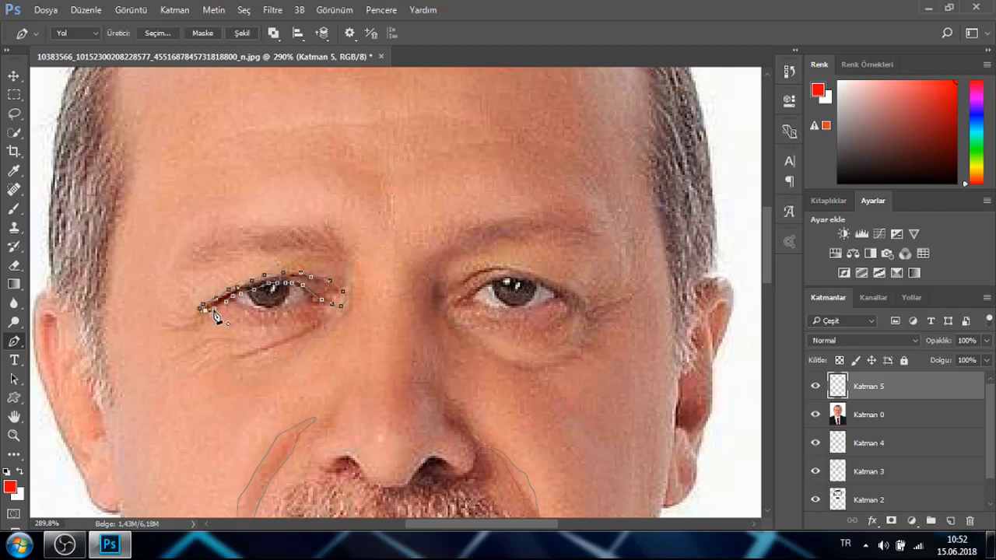
{"action": "left_click", "coordinate": [215, 311]}
Trace a closed Pen path around the lower eyelid area of the image-left eye
{"action": "left_click_drag", "start_coordinate": [233, 300], "coordinate": [266, 314]}
{"action": "left_click", "coordinate": [286, 306]}
{"action": "left_click", "coordinate": [295, 305]}
{"action": "left_click", "coordinate": [306, 300]}
{"action": "left_click", "coordinate": [316, 301]}
{"action": "left_click", "coordinate": [307, 325]}
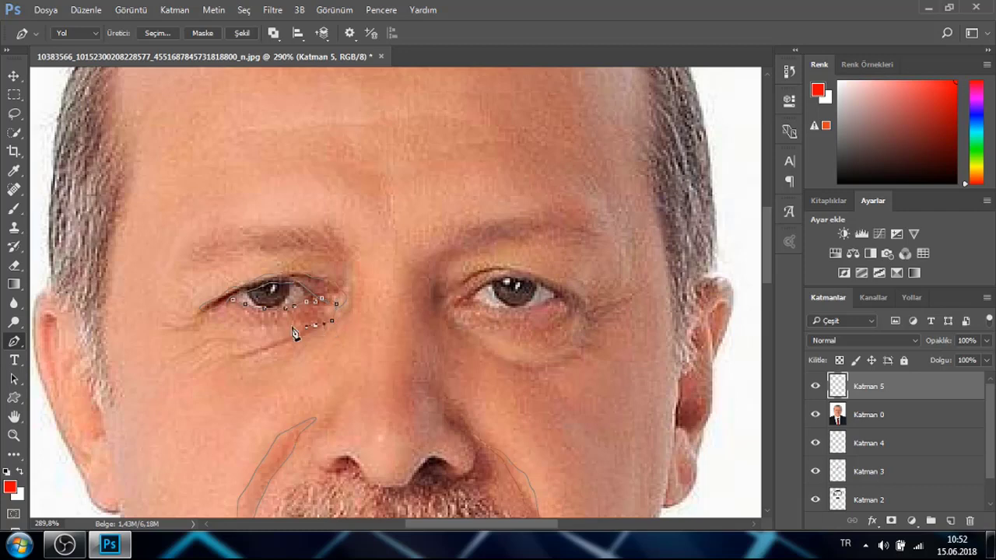
{"action": "left_click", "coordinate": [247, 327]}
{"action": "left_click", "coordinate": [226, 322]}
{"action": "left_click", "coordinate": [211, 315]}
{"action": "left_click", "coordinate": [216, 306]}
{"action": "left_click", "coordinate": [246, 350], "text": "ctrl"}
Trace a Pen path around the upper eyelid of the image-right eye, from inner to outer corner and back
{"action": "mouse_move", "coordinate": [477, 295]}
{"action": "left_mouse_down"}
{"action": "mouse_move", "coordinate": [499, 279]}
{"action": "mouse_move", "coordinate": [519, 284]}
{"action": "left_mouse_up"}
{"action": "left_click", "coordinate": [549, 291]}
{"action": "left_click", "coordinate": [558, 300]}
{"action": "left_click", "coordinate": [589, 308]}
{"action": "left_click", "coordinate": [586, 297]}
{"action": "left_click", "coordinate": [574, 285]}
{"action": "left_click", "coordinate": [558, 280]}
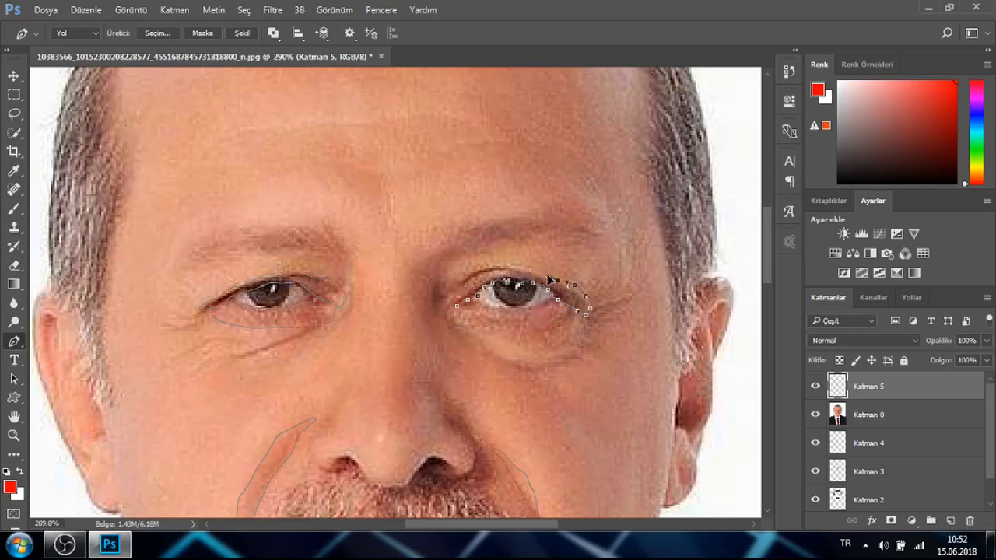
{"action": "left_click", "coordinate": [538, 271]}
{"action": "left_click", "coordinate": [523, 270]}
{"action": "left_click", "coordinate": [511, 268]}
{"action": "left_click", "coordinate": [496, 268]}
{"action": "left_click", "coordinate": [483, 268]}
{"action": "left_click", "coordinate": [469, 274]}
{"action": "left_click", "coordinate": [452, 312]}
{"action": "left_click", "coordinate": [463, 315]}
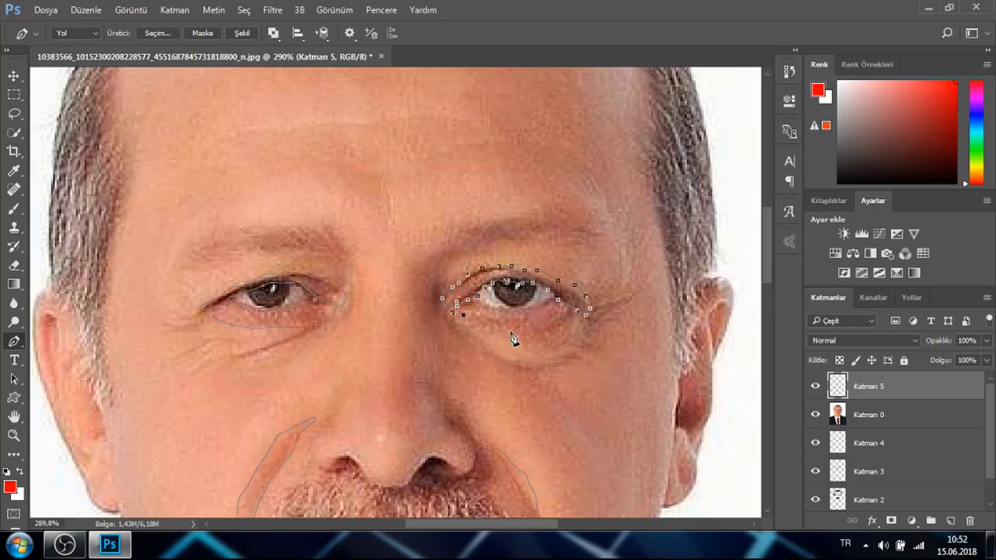
Trace a Pen path around the lower eyelid area of the image-right eye
{"action": "left_click", "coordinate": [470, 297]}
{"action": "mouse_move", "coordinate": [519, 315]}
{"action": "left_mouse_down"}
{"action": "mouse_move", "coordinate": [559, 300]}
{"action": "mouse_move", "coordinate": [577, 314]}
{"action": "mouse_move", "coordinate": [557, 335]}
{"action": "mouse_move", "coordinate": [468, 320]}
{"action": "left_mouse_up"}
{"action": "left_click", "coordinate": [461, 303]}
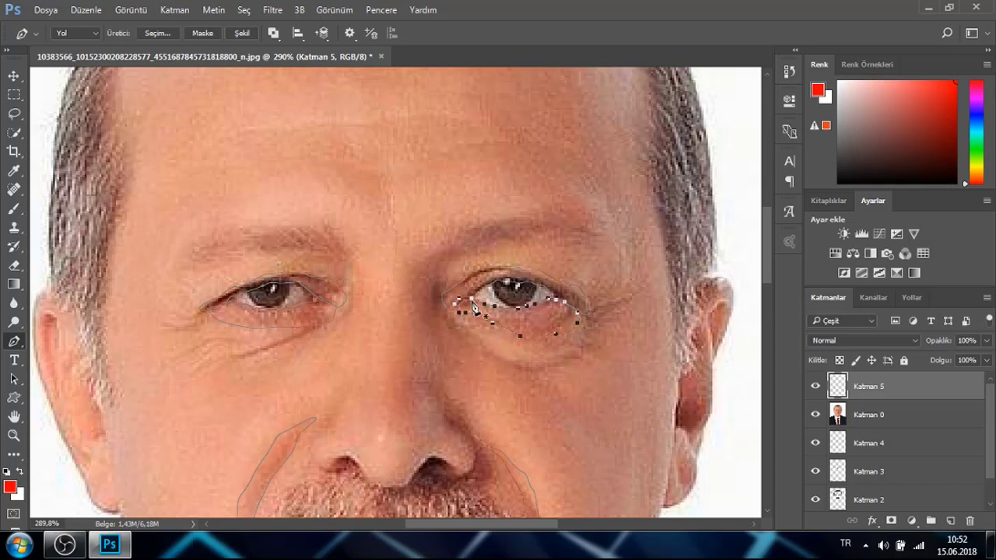
Hide the photo layer Katman 0 and fill the smile-line and eyelid paths with the skin colour #df987a sampled from the flat face
{"action": "scroll", "coordinate": [529, 385], "scroll_direction": "down", "scroll_amount": 2}
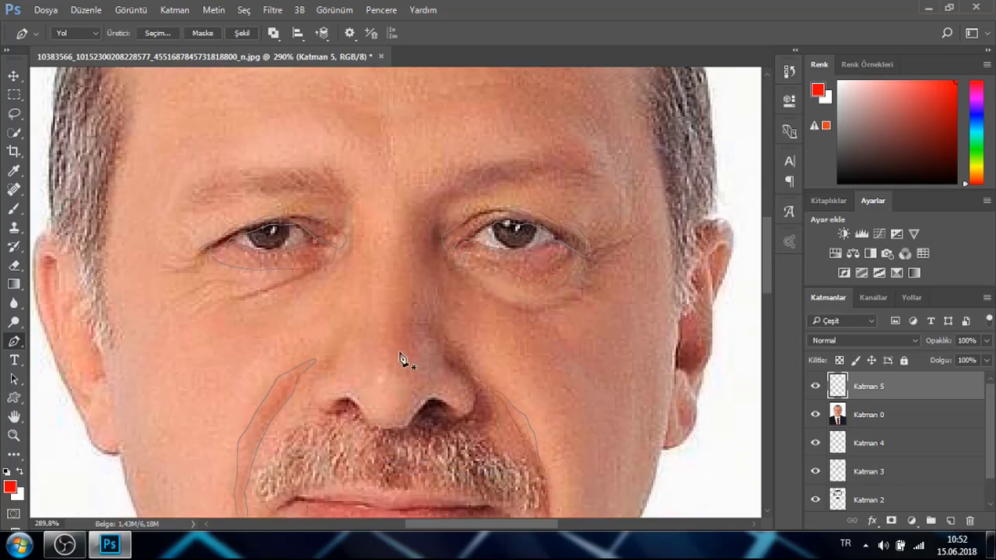
{"action": "scroll", "coordinate": [407, 334], "scroll_direction": "down", "scroll_amount": 2}
{"action": "left_click", "coordinate": [816, 414]}
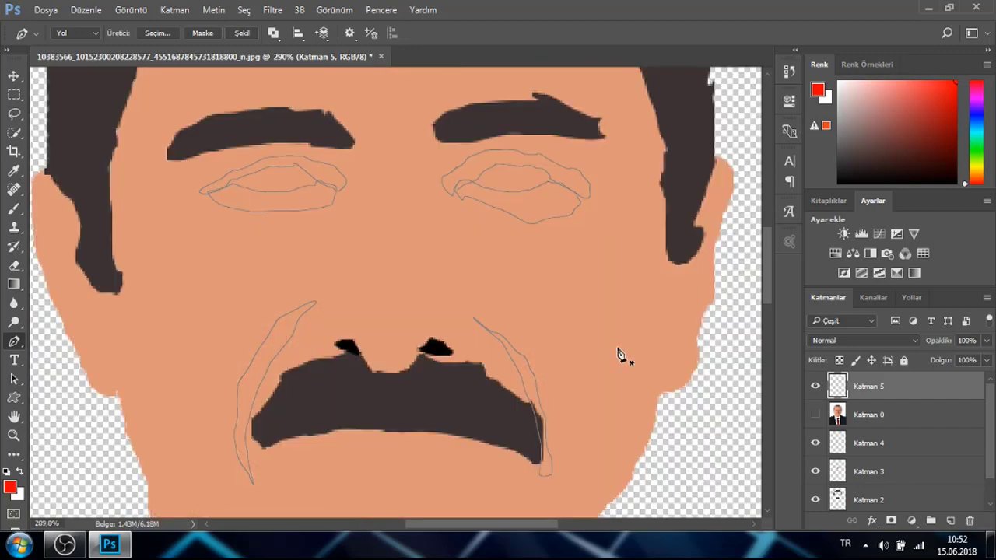
{"action": "right_click", "coordinate": [567, 331]}
{"action": "left_click", "coordinate": [604, 256]}
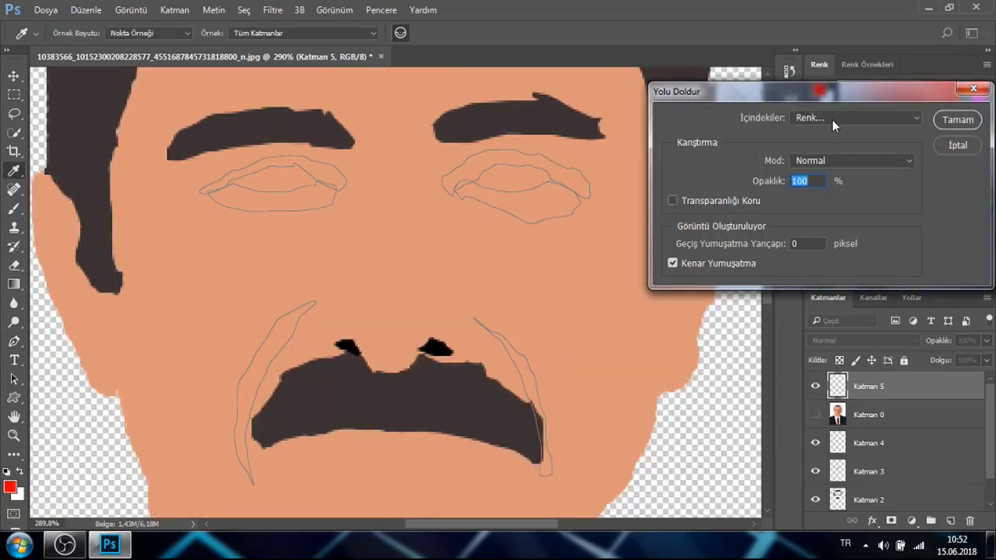
{"action": "left_click", "coordinate": [831, 119]}
{"action": "left_click", "coordinate": [829, 150]}
{"action": "left_click", "coordinate": [467, 229]}
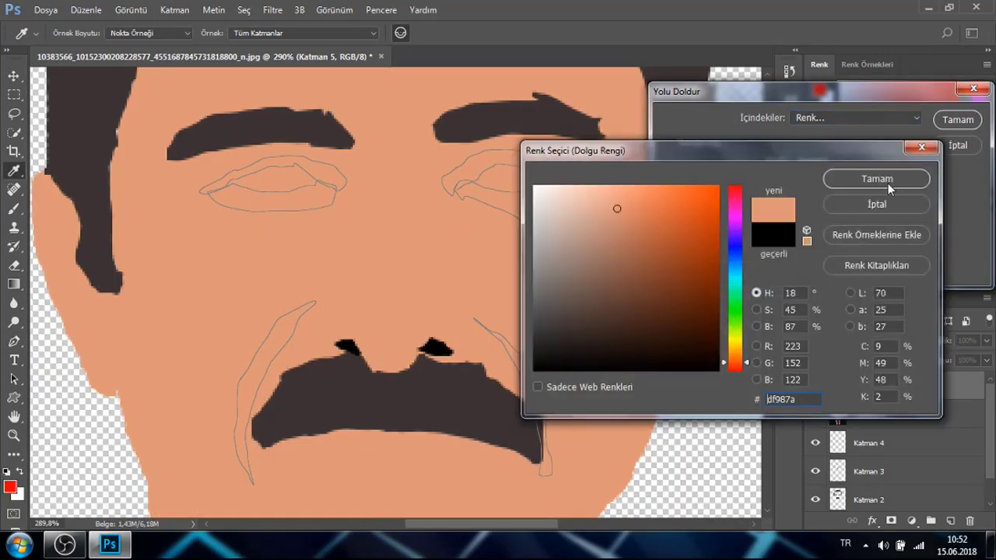
{"action": "left_click", "coordinate": [829, 179]}
{"action": "left_click", "coordinate": [958, 119]}
{"action": "key", "text": "Return"}
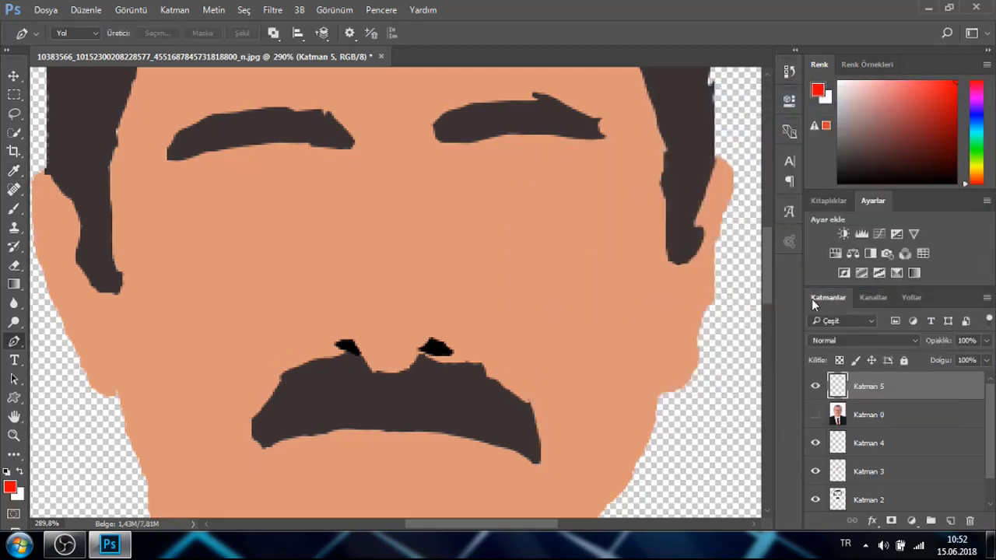
Show the photo layer Katman 0, move it to the top of the layer stack and add a new empty layer above it
{"action": "left_click", "coordinate": [816, 414]}
{"action": "left_click_drag", "start_coordinate": [864, 415], "coordinate": [895, 381]}
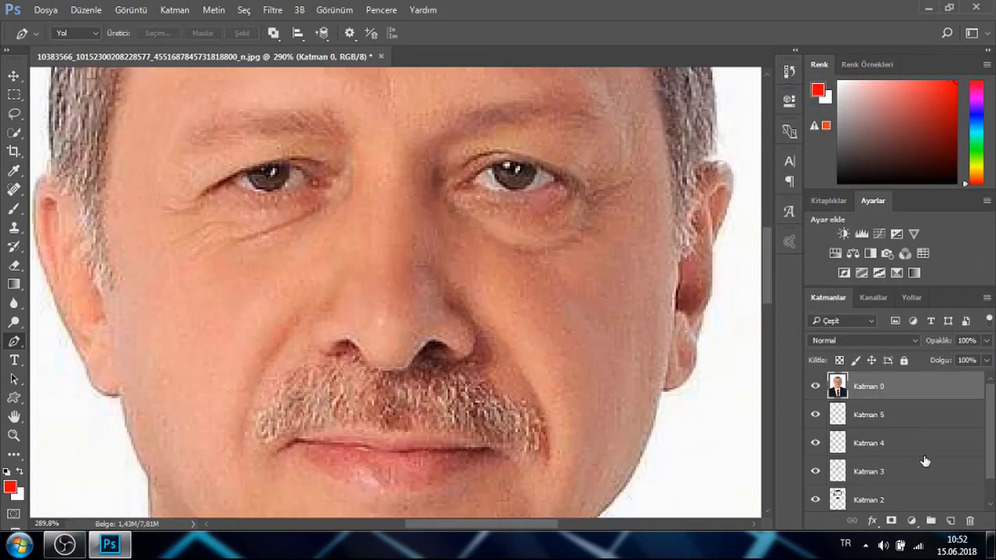
{"action": "left_click", "coordinate": [951, 519]}
{"action": "scroll", "coordinate": [350, 344], "scroll_direction": "up", "scroll_amount": 3}
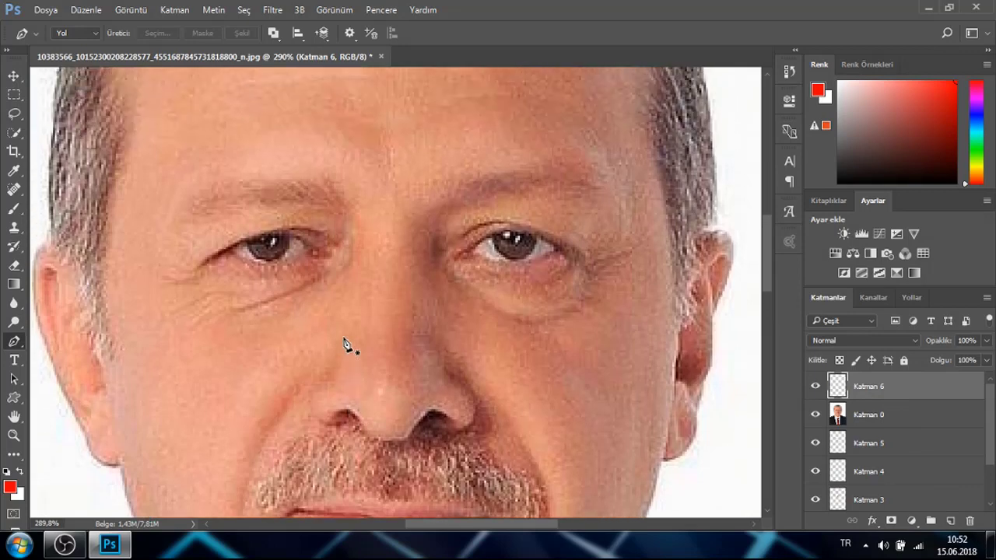
{"action": "scroll", "coordinate": [327, 358], "scroll_direction": "down", "scroll_amount": 6}
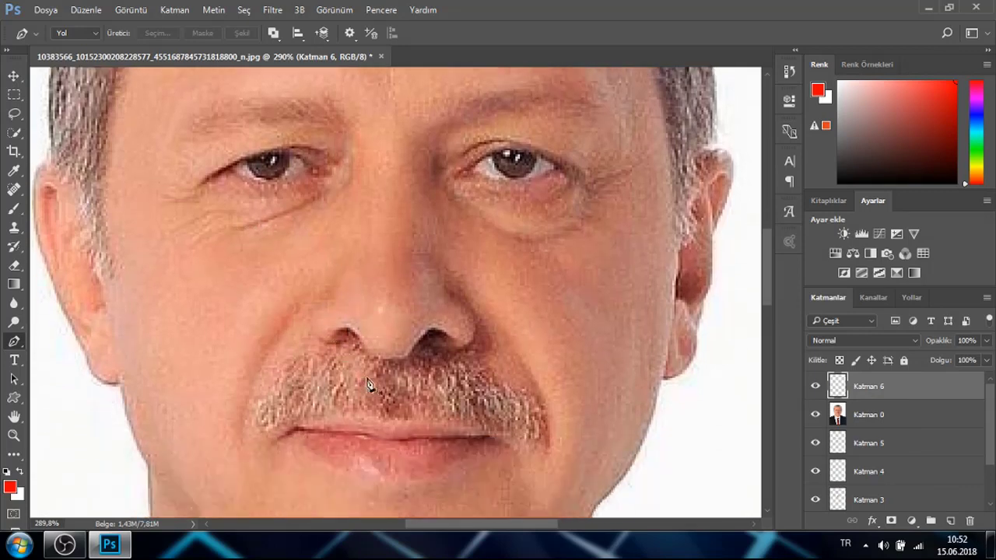
Trace a closed Pen path around both lips, following the lower lip, both mouth corners and the edge below the moustache
{"action": "left_click", "coordinate": [357, 393]}
{"action": "left_click", "coordinate": [346, 389]}
{"action": "left_click", "coordinate": [336, 389]}
{"action": "left_click", "coordinate": [321, 381]}
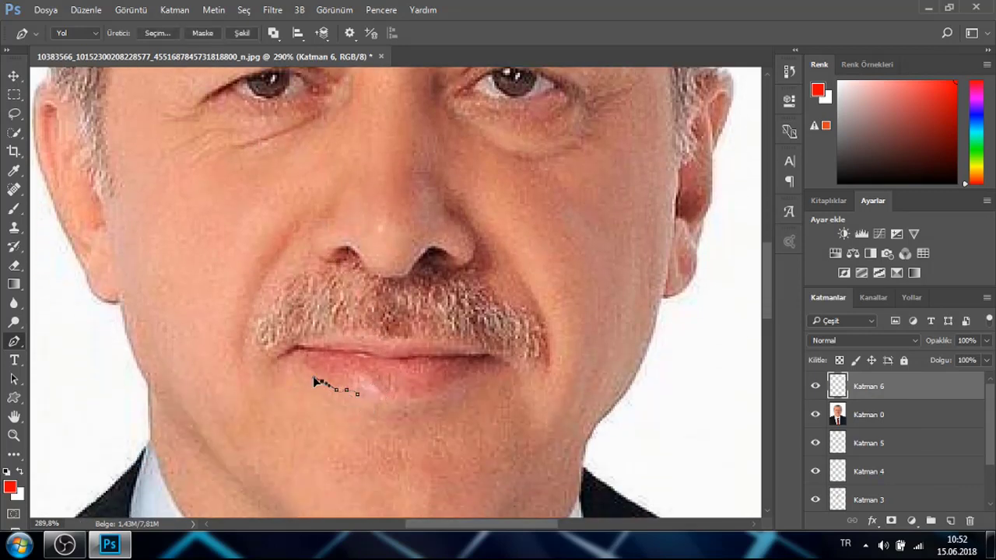
{"action": "left_click", "coordinate": [303, 366]}
{"action": "left_click", "coordinate": [296, 365]}
{"action": "left_click", "coordinate": [286, 365]}
{"action": "left_click", "coordinate": [277, 363]}
{"action": "left_click", "coordinate": [270, 359]}
{"action": "left_click", "coordinate": [280, 345]}
{"action": "left_click", "coordinate": [290, 339]}
{"action": "left_click", "coordinate": [308, 333]}
{"action": "left_click", "coordinate": [325, 332]}
{"action": "left_click", "coordinate": [343, 333]}
{"action": "left_click", "coordinate": [355, 332]}
{"action": "left_click", "coordinate": [371, 330]}
{"action": "left_click", "coordinate": [425, 335]}
{"action": "left_click", "coordinate": [446, 338]}
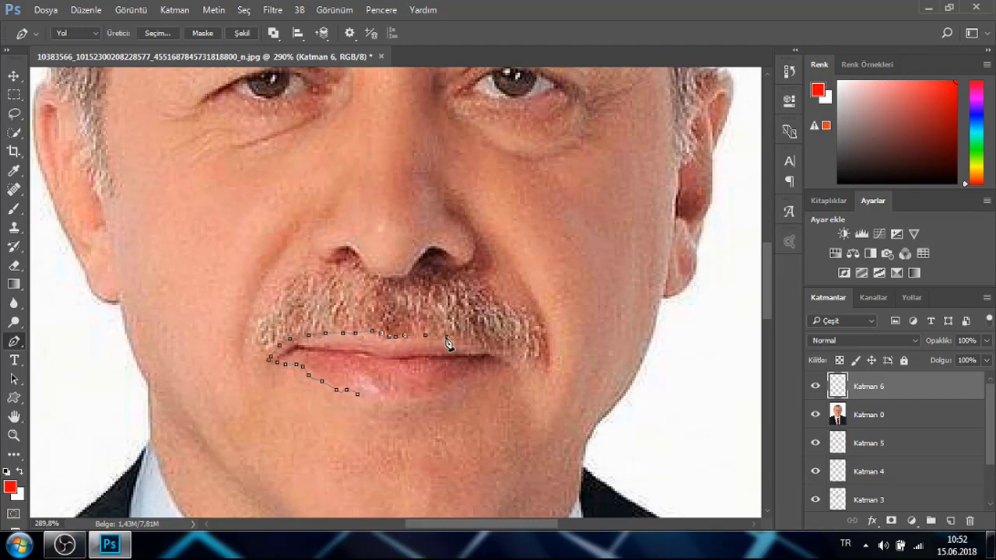
{"action": "left_click", "coordinate": [463, 341]}
{"action": "left_click", "coordinate": [478, 344]}
{"action": "left_click", "coordinate": [490, 349]}
{"action": "left_click", "coordinate": [506, 357]}
{"action": "left_click", "coordinate": [510, 379]}
{"action": "left_click", "coordinate": [493, 378]}
{"action": "left_click", "coordinate": [476, 377]}
{"action": "left_click", "coordinate": [461, 384]}
{"action": "left_click", "coordinate": [451, 393]}
{"action": "left_click_drag", "start_coordinate": [441, 400], "coordinate": [368, 403]}
Fill the lip path with a pink sampled from the lips in the photo and hide the photo layer
{"action": "right_click", "coordinate": [455, 429]}
{"action": "left_click", "coordinate": [510, 147]}
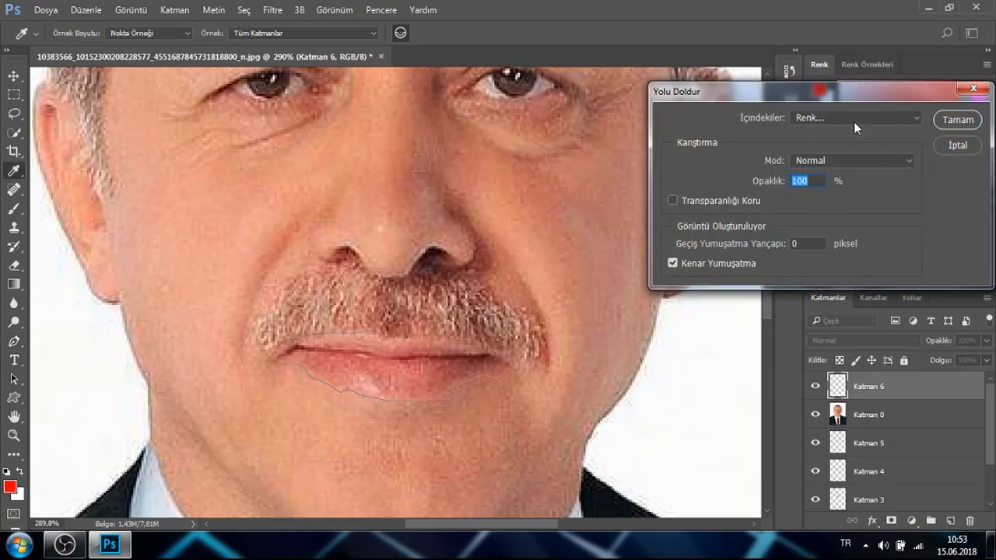
{"action": "left_click", "coordinate": [854, 119]}
{"action": "left_click", "coordinate": [835, 152]}
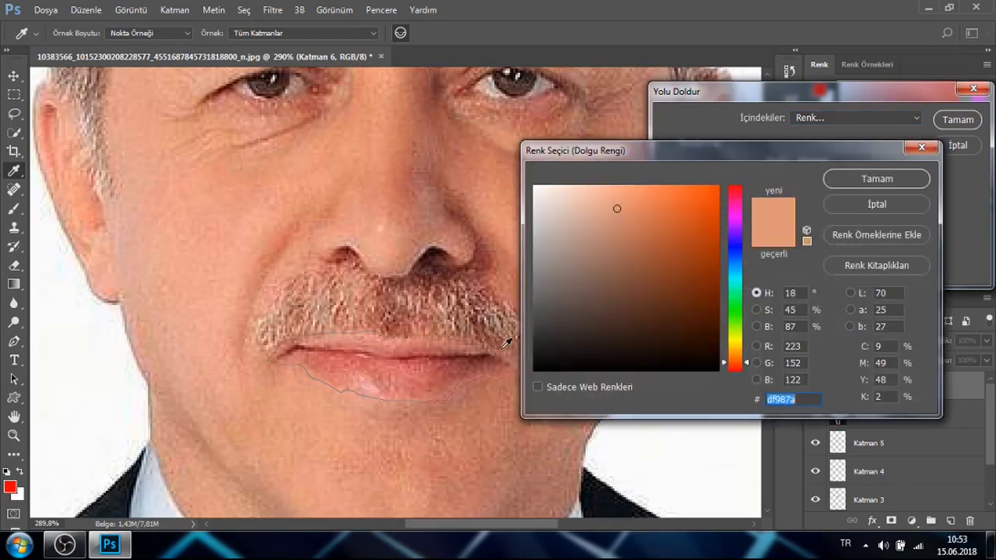
{"action": "left_click", "coordinate": [413, 370]}
{"action": "left_click", "coordinate": [853, 179]}
{"action": "left_click", "coordinate": [956, 120]}
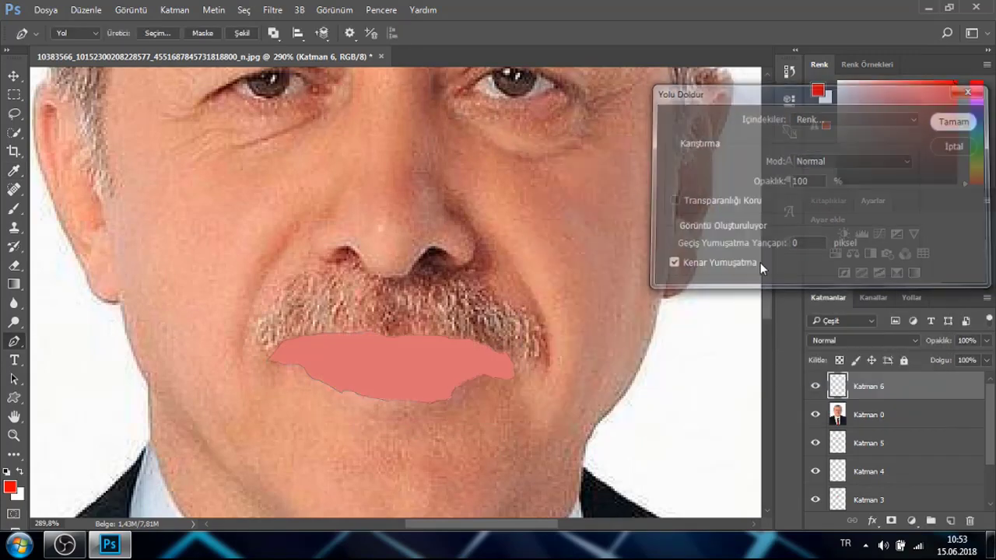
{"action": "left_click", "coordinate": [816, 415]}
{"action": "scroll", "coordinate": [605, 445], "scroll_direction": "up", "scroll_amount": 3}
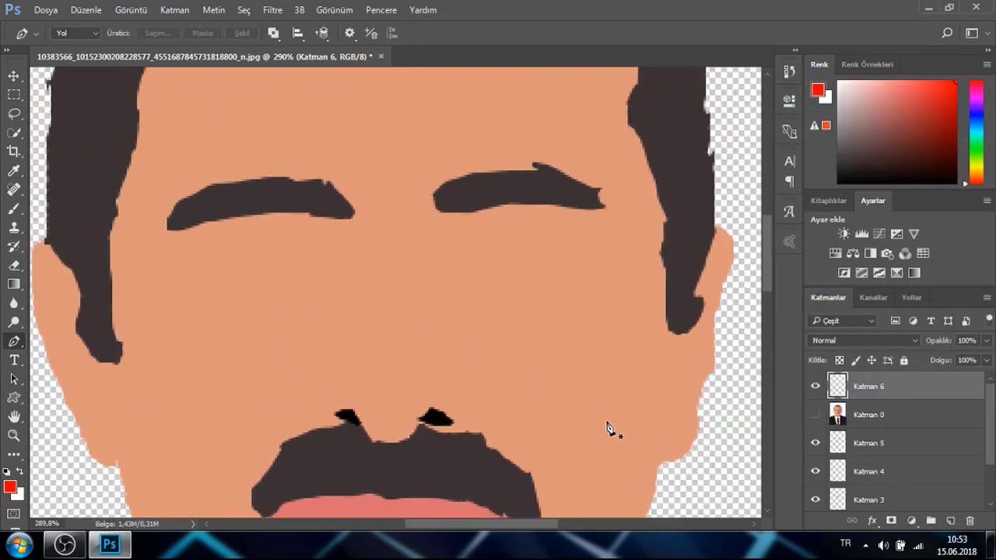
{"action": "scroll", "coordinate": [612, 427], "scroll_direction": "down", "scroll_amount": 1}
Show the photo layer again, move it above the lips layer and add a new empty layer on top
{"action": "left_click", "coordinate": [815, 415]}
{"action": "left_click_drag", "start_coordinate": [864, 415], "coordinate": [863, 384]}
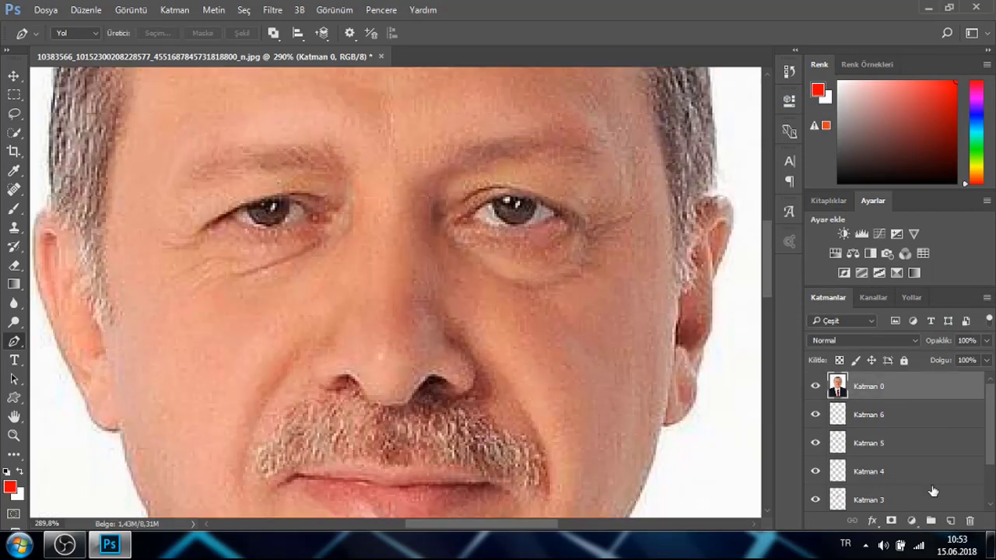
{"action": "left_click", "coordinate": [950, 521]}
{"action": "scroll", "coordinate": [456, 289], "scroll_direction": "up", "scroll_amount": 3}
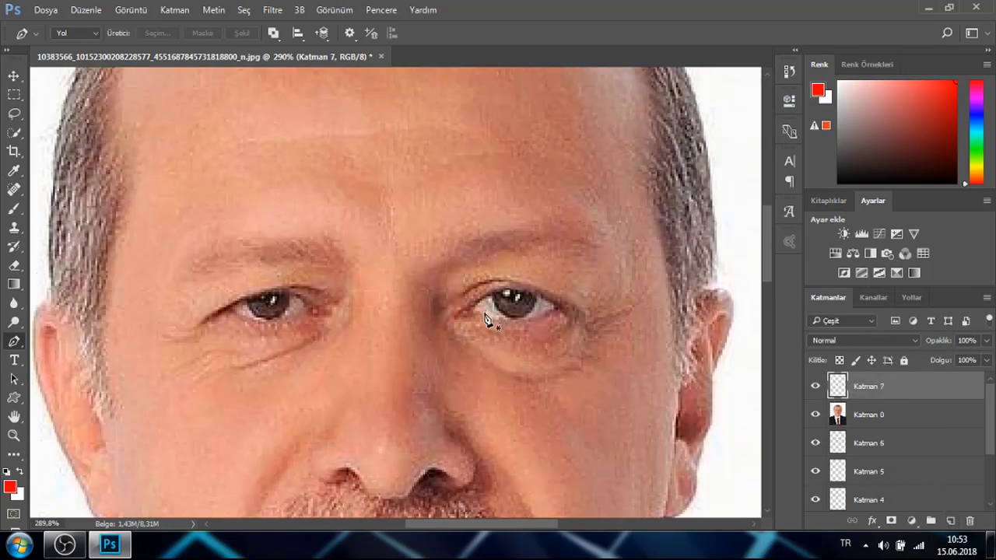
Trace a closed Pen path around the eye opening of each eye, first the image-right eye, then the image-left one
{"action": "left_click", "coordinate": [484, 316]}
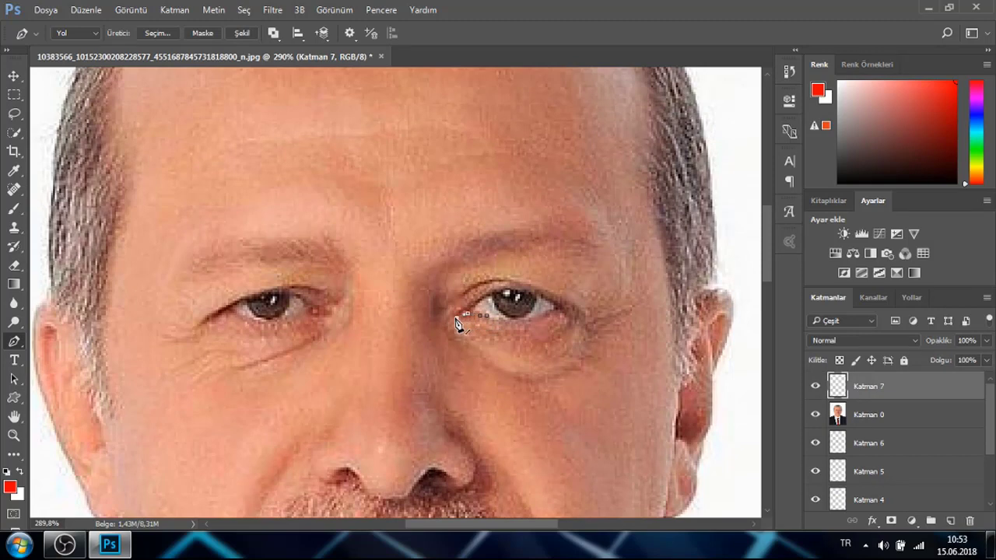
{"action": "mouse_move", "coordinate": [457, 320]}
{"action": "left_mouse_down"}
{"action": "mouse_move", "coordinate": [508, 292]}
{"action": "mouse_move", "coordinate": [563, 312]}
{"action": "mouse_move", "coordinate": [499, 325]}
{"action": "left_mouse_up"}
{"action": "left_click", "coordinate": [488, 319]}
{"action": "mouse_move", "coordinate": [255, 326]}
{"action": "left_mouse_down"}
{"action": "mouse_move", "coordinate": [227, 314]}
{"action": "mouse_move", "coordinate": [279, 293]}
{"action": "mouse_move", "coordinate": [301, 294]}
{"action": "mouse_move", "coordinate": [333, 321]}
{"action": "mouse_move", "coordinate": [279, 327]}
{"action": "left_mouse_up"}
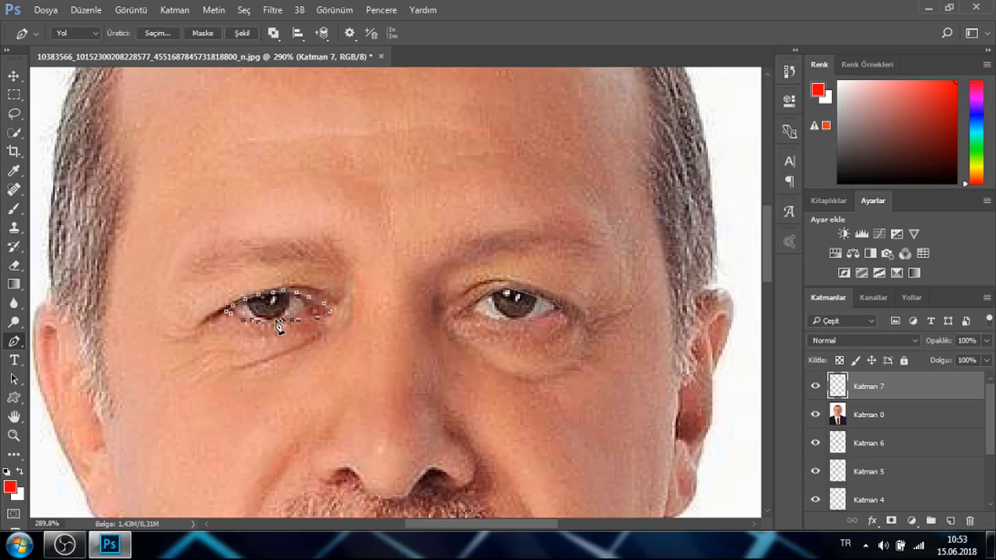
{"action": "left_click", "coordinate": [260, 325]}
Hide the photo layer and fill both eye-opening paths with white
{"action": "left_click", "coordinate": [815, 420]}
{"action": "right_click", "coordinate": [403, 154]}
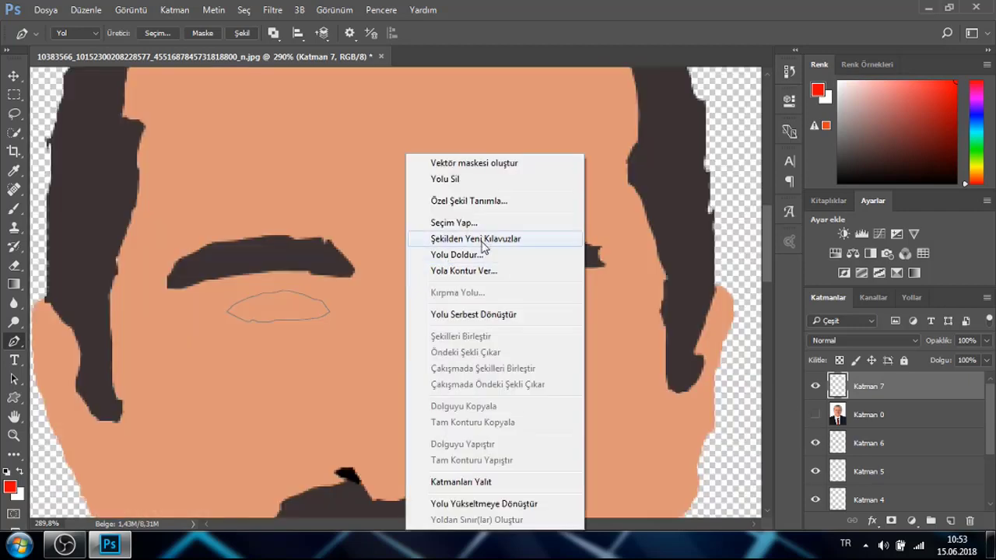
{"action": "left_click", "coordinate": [484, 255]}
{"action": "left_click", "coordinate": [829, 117]}
{"action": "left_click", "coordinate": [831, 151]}
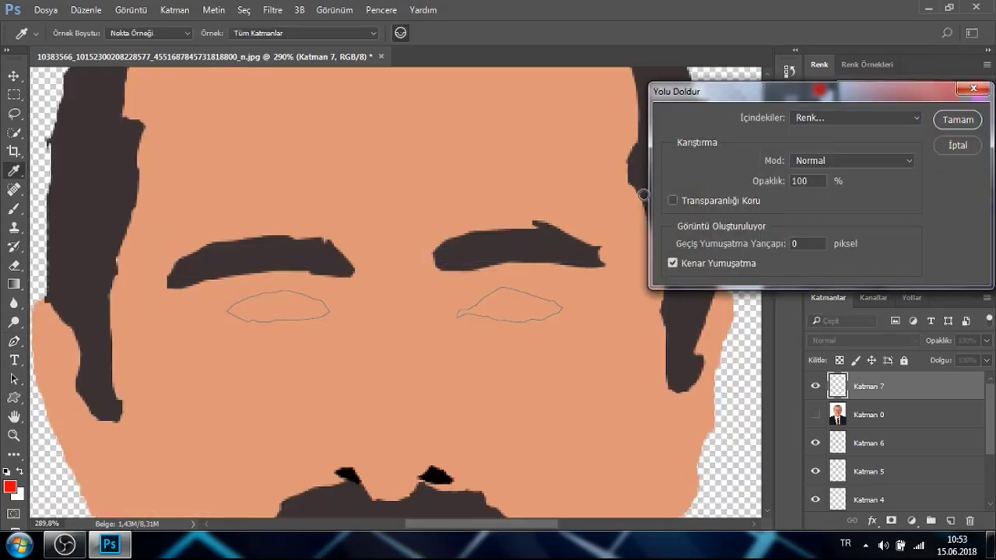
{"action": "left_click", "coordinate": [877, 178]}
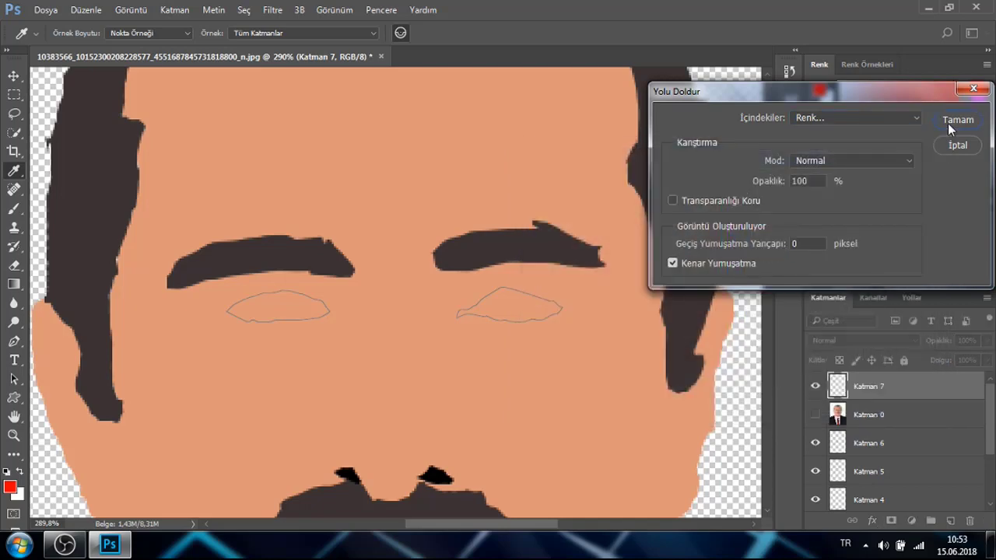
{"action": "left_click", "coordinate": [957, 120]}
{"action": "scroll", "coordinate": [474, 382], "scroll_direction": "down", "scroll_amount": 2}
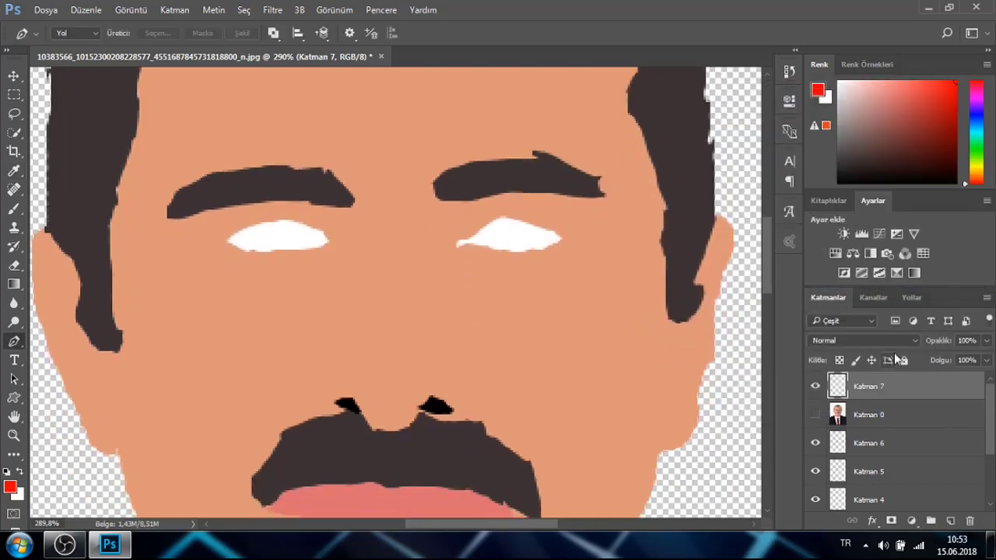
Show the photo layer, move it above the eye-whites layer and add a new empty layer on top
{"action": "left_click", "coordinate": [816, 414]}
{"action": "left_click_drag", "start_coordinate": [889, 413], "coordinate": [889, 378]}
{"action": "left_click", "coordinate": [951, 519]}
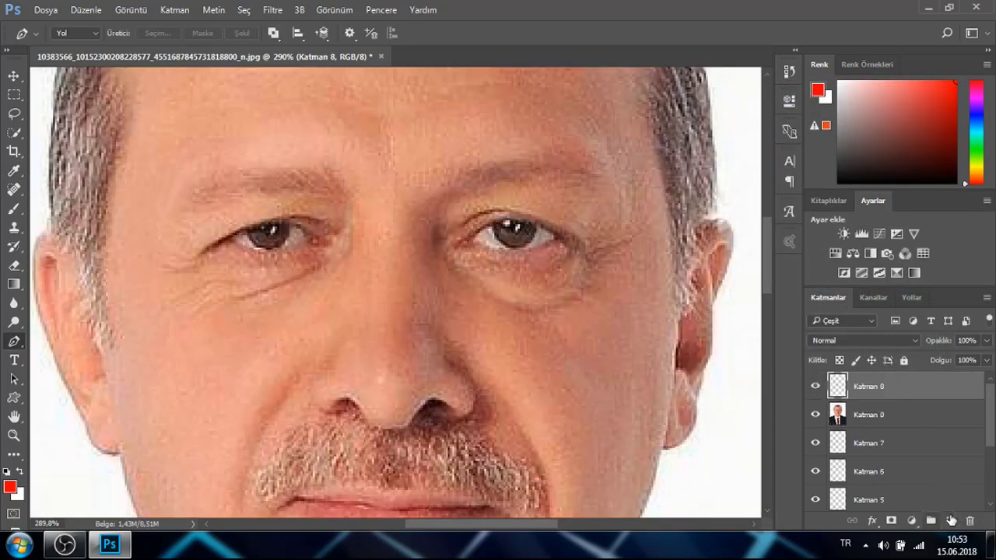
{"action": "scroll", "coordinate": [622, 427], "scroll_direction": "up", "scroll_amount": 3}
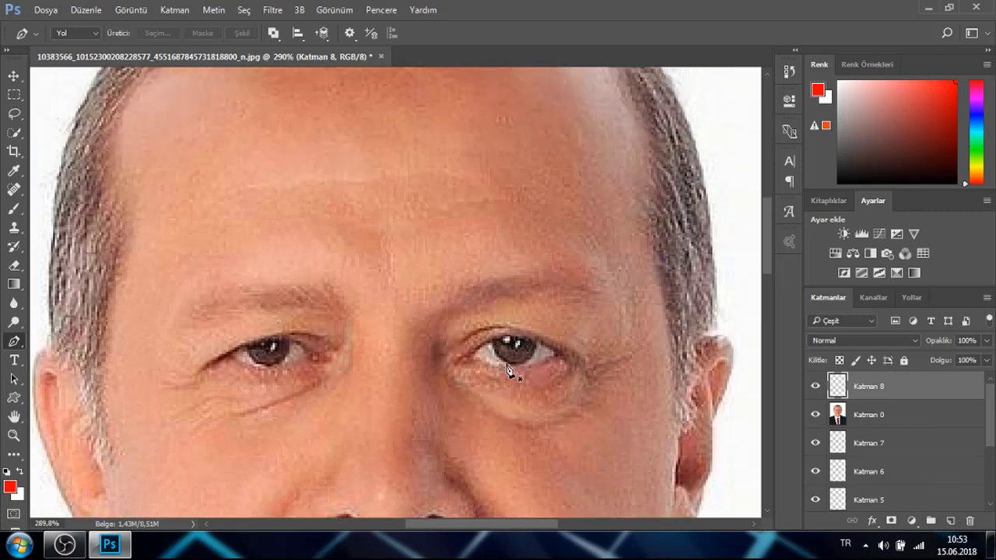
{"action": "left_click", "coordinate": [504, 366]}
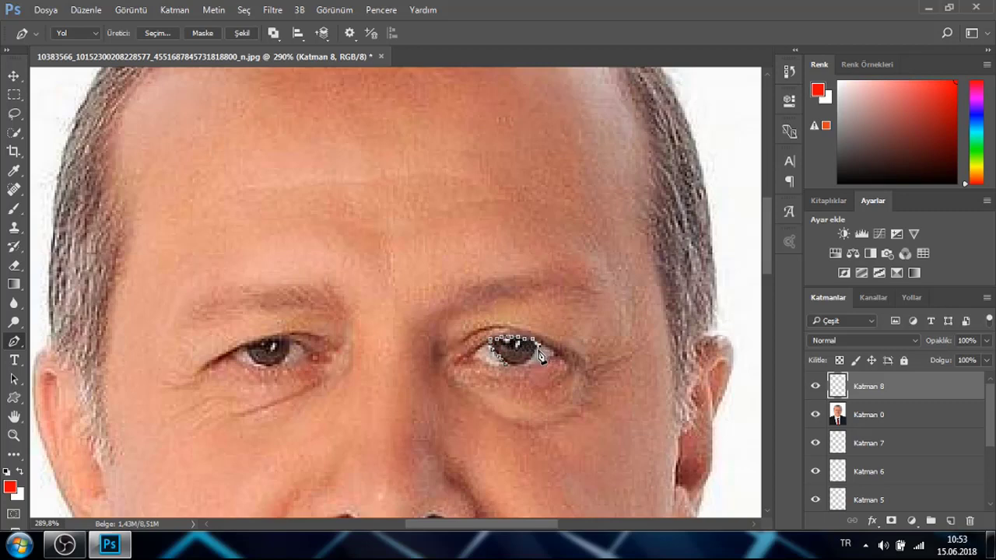
{"action": "key", "text": "Delete"}
{"action": "key", "text": "Delete"}
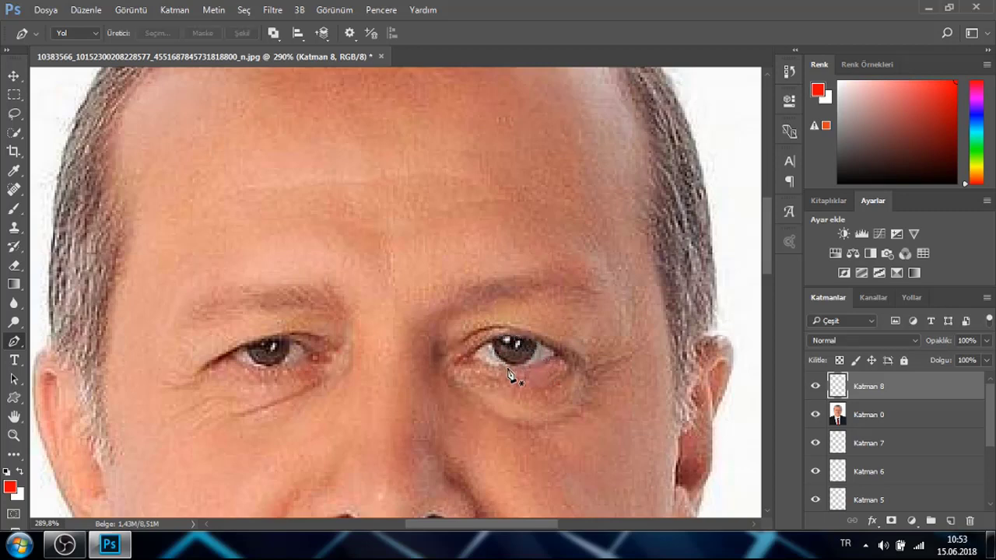
Trace a closed Pen path around the iris of the image-right eye
{"action": "left_click", "coordinate": [505, 364]}
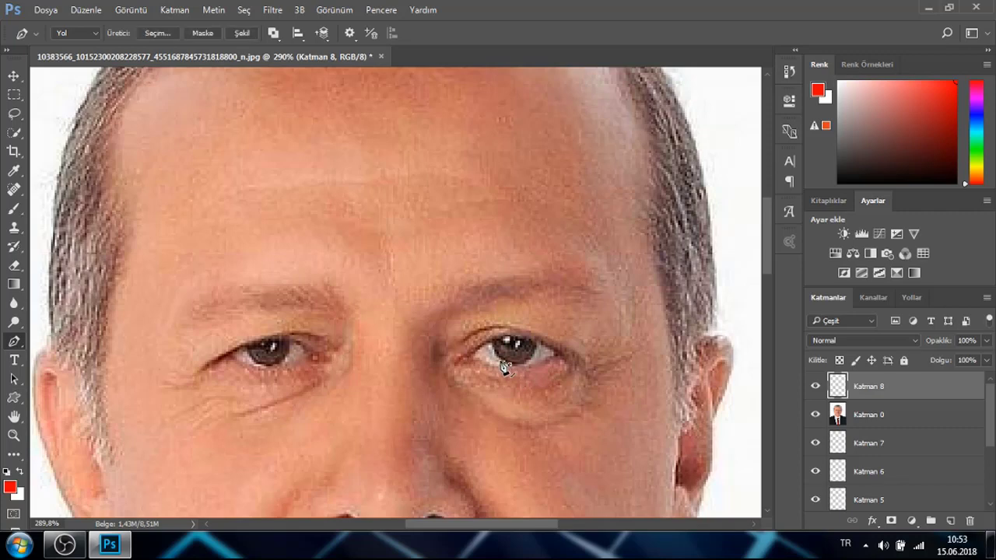
{"action": "left_click", "coordinate": [503, 340]}
{"action": "left_click", "coordinate": [513, 335]}
{"action": "left_click", "coordinate": [522, 337]}
{"action": "left_click", "coordinate": [531, 340]}
{"action": "left_click", "coordinate": [511, 366]}
{"action": "left_click", "coordinate": [531, 381]}
Trace a closed Pen path around the iris of the image-left eye
{"action": "scroll", "coordinate": [618, 312], "scroll_direction": "up", "scroll_amount": 3}
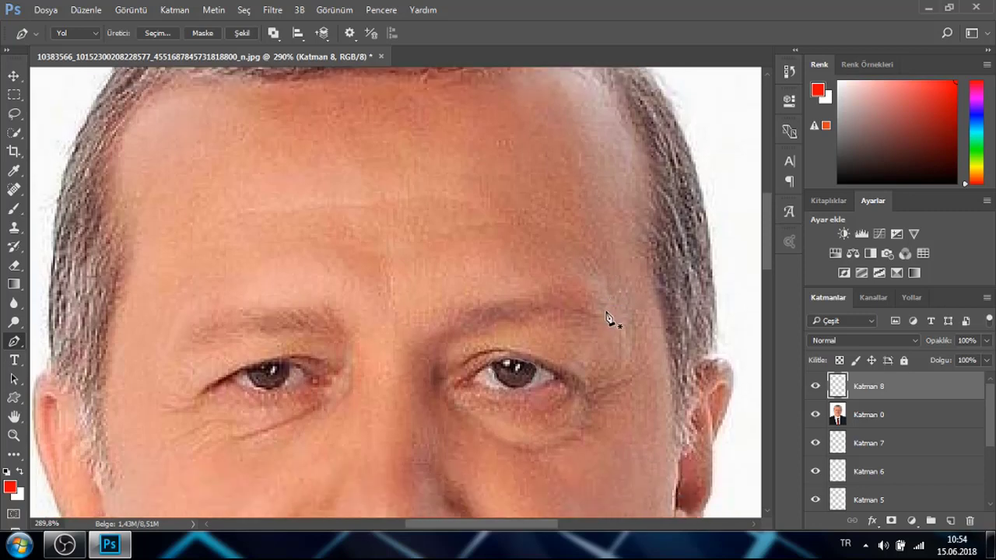
{"action": "scroll", "coordinate": [464, 320], "scroll_direction": "down", "scroll_amount": 2}
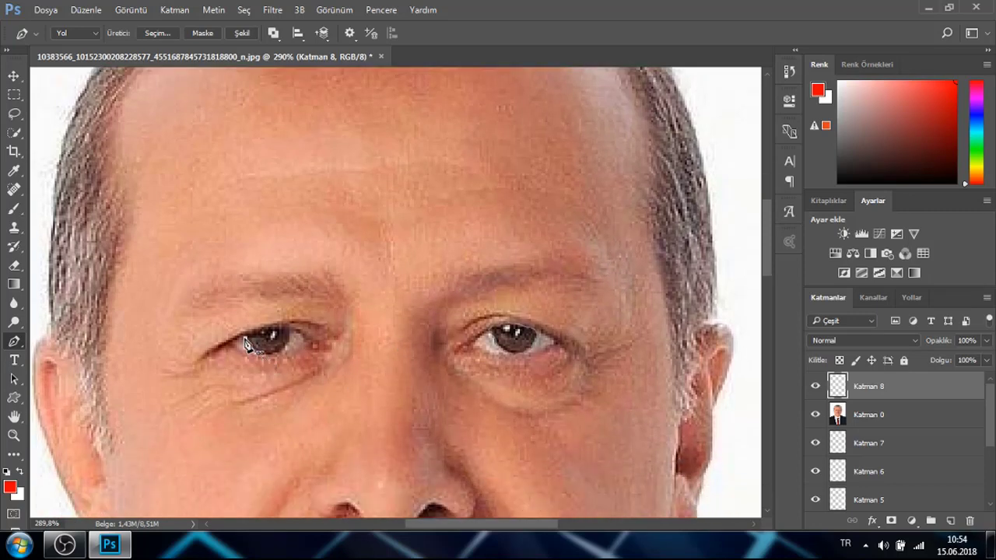
{"action": "left_click", "coordinate": [249, 333]}
{"action": "left_click", "coordinate": [254, 330]}
{"action": "left_click", "coordinate": [259, 327]}
{"action": "left_click", "coordinate": [289, 339]}
{"action": "left_click", "coordinate": [271, 366]}
Fill both iris paths with a dark brown sampled from the image-left iris and hide the photo layer
{"action": "left_click", "coordinate": [815, 415]}
{"action": "left_click", "coordinate": [816, 415]}
{"action": "right_click", "coordinate": [211, 338]}
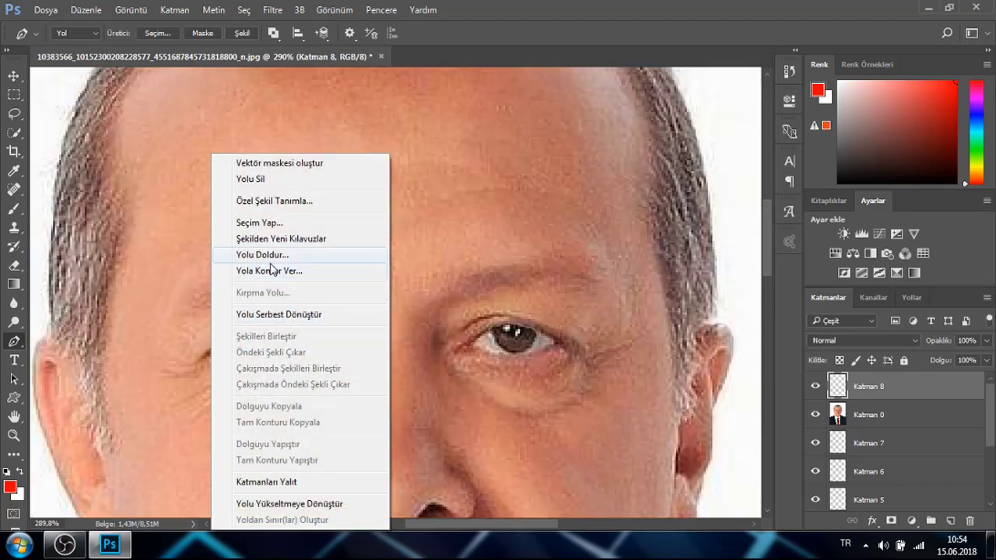
{"action": "left_click", "coordinate": [264, 255]}
{"action": "left_click", "coordinate": [856, 118]}
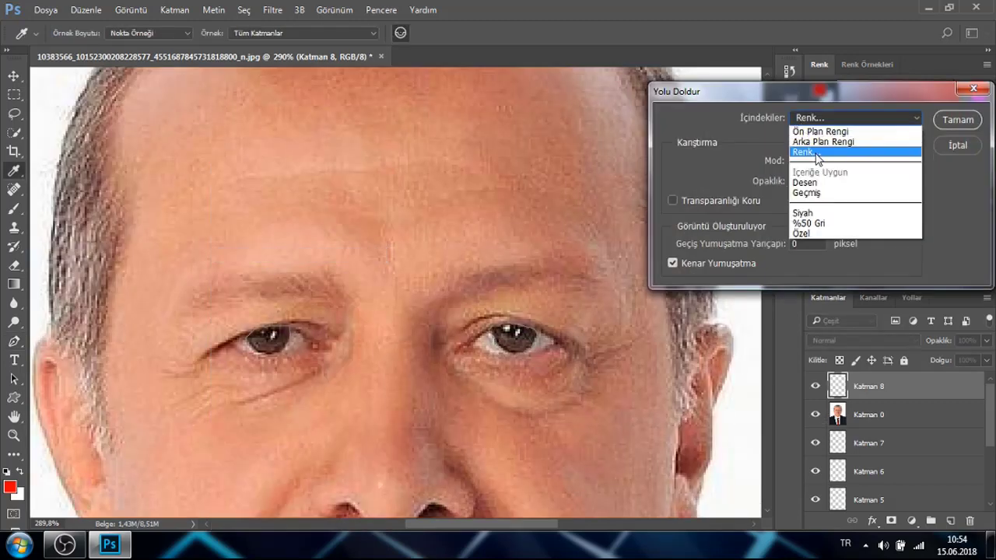
{"action": "left_click", "coordinate": [832, 156]}
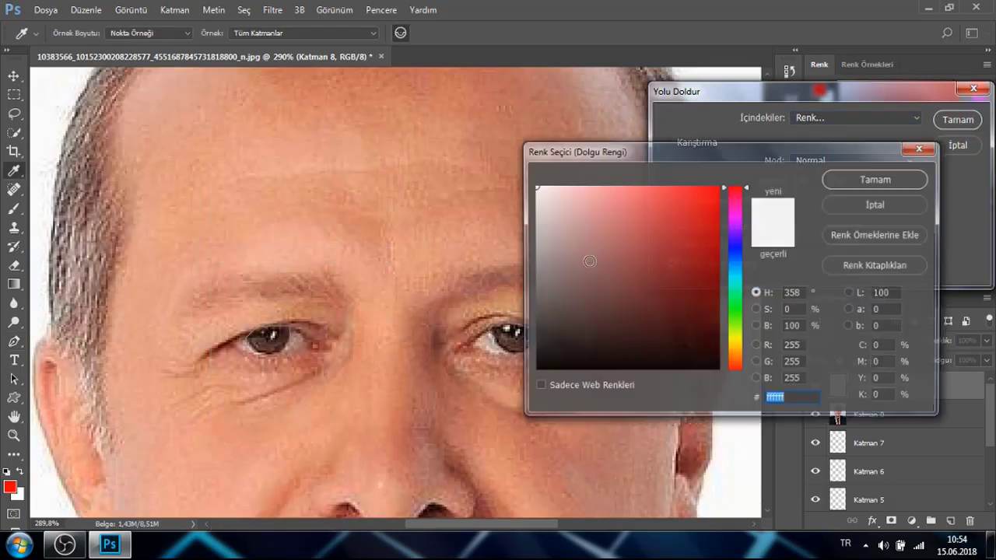
{"action": "left_click", "coordinate": [275, 336]}
{"action": "left_click", "coordinate": [877, 178]}
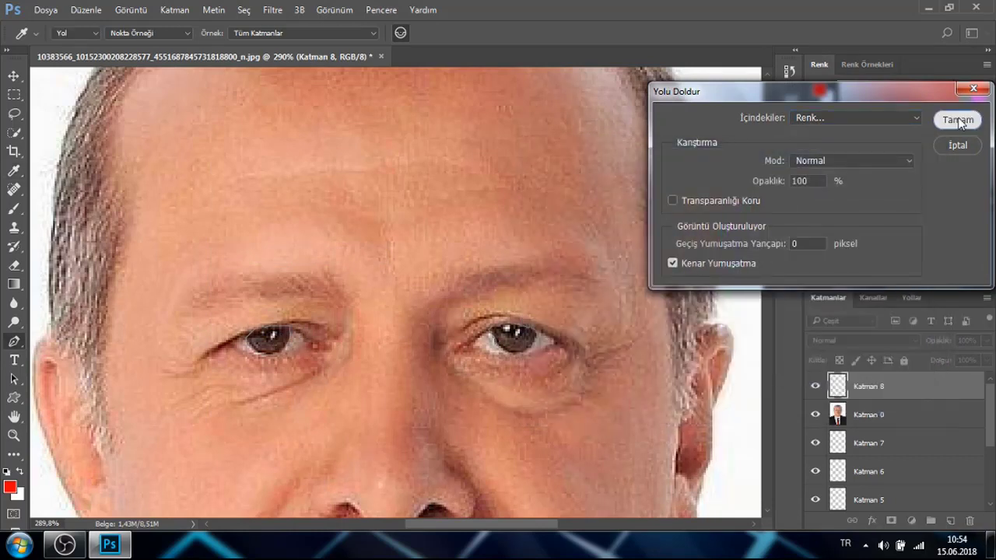
{"action": "left_click", "coordinate": [957, 121]}
{"action": "key", "text": "Return"}
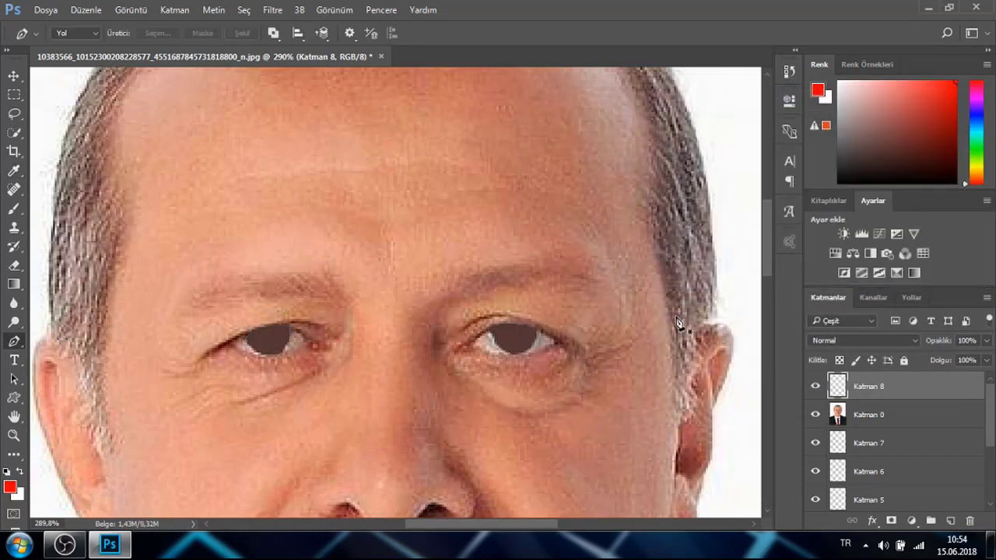
{"action": "left_click", "coordinate": [817, 416]}
{"action": "scroll", "coordinate": [478, 311], "scroll_direction": "down", "scroll_amount": 4}
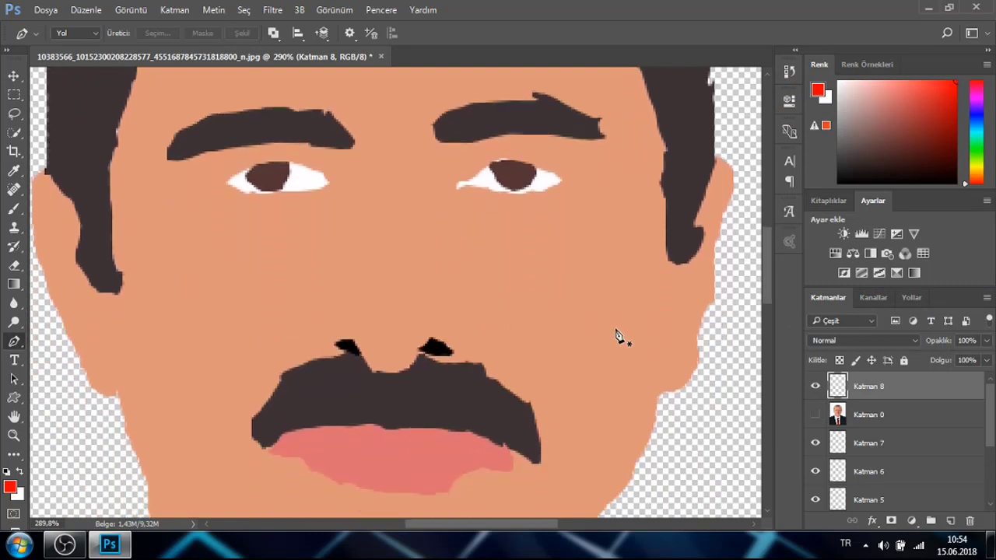
Show the photo layer, move it above the iris layer and add a new empty layer on top
{"action": "scroll", "coordinate": [715, 387], "scroll_direction": "up", "scroll_amount": 1}
{"action": "left_click", "coordinate": [815, 414]}
{"action": "left_click_drag", "start_coordinate": [871, 415], "coordinate": [879, 382]}
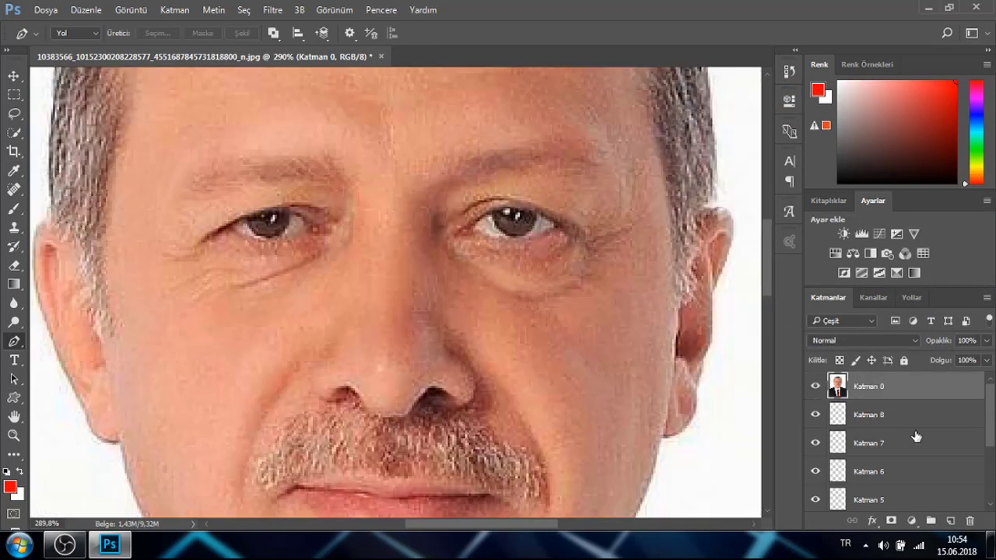
{"action": "left_click", "coordinate": [948, 519]}
{"action": "scroll", "coordinate": [513, 311], "scroll_direction": "up", "scroll_amount": 3}
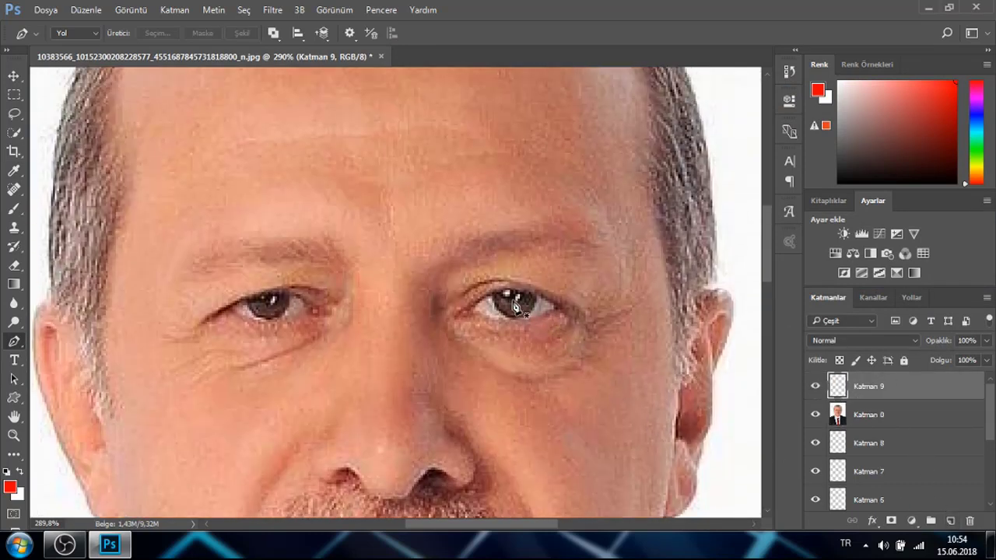
Trace closed Pen paths around the pupils of both eyes
{"action": "left_click", "coordinate": [510, 306]}
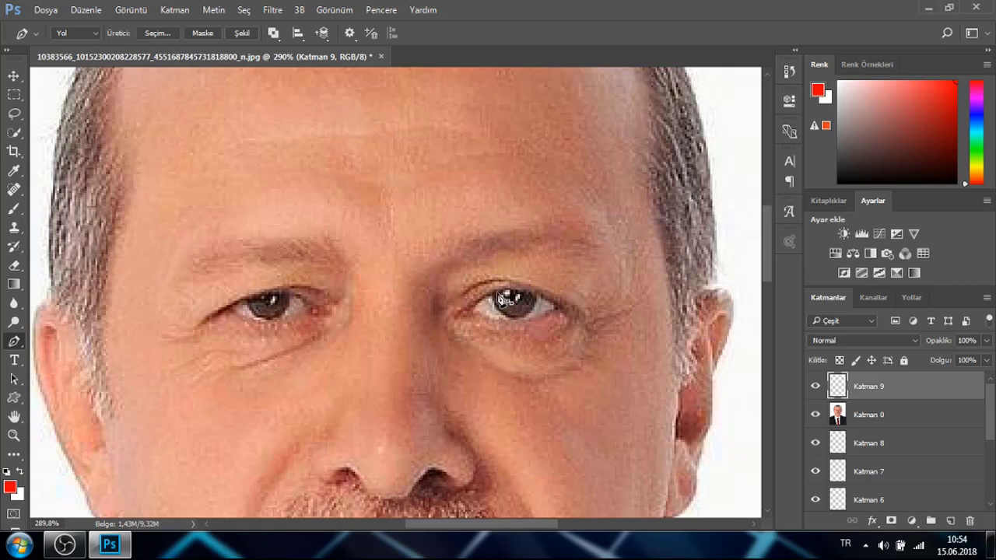
{"action": "left_click", "coordinate": [527, 294]}
{"action": "left_click", "coordinate": [510, 302]}
{"action": "left_click", "coordinate": [254, 298]}
{"action": "left_click", "coordinate": [259, 295]}
{"action": "left_click_drag", "start_coordinate": [268, 293], "coordinate": [281, 292]}
{"action": "left_click", "coordinate": [276, 303]}
{"action": "left_click", "coordinate": [273, 309]}
{"action": "left_click", "coordinate": [336, 338], "text": "ctrl"}
Hide the photo layer and fill both pupil paths with black, color 000000
{"action": "left_click", "coordinate": [814, 415]}
{"action": "right_click", "coordinate": [614, 356]}
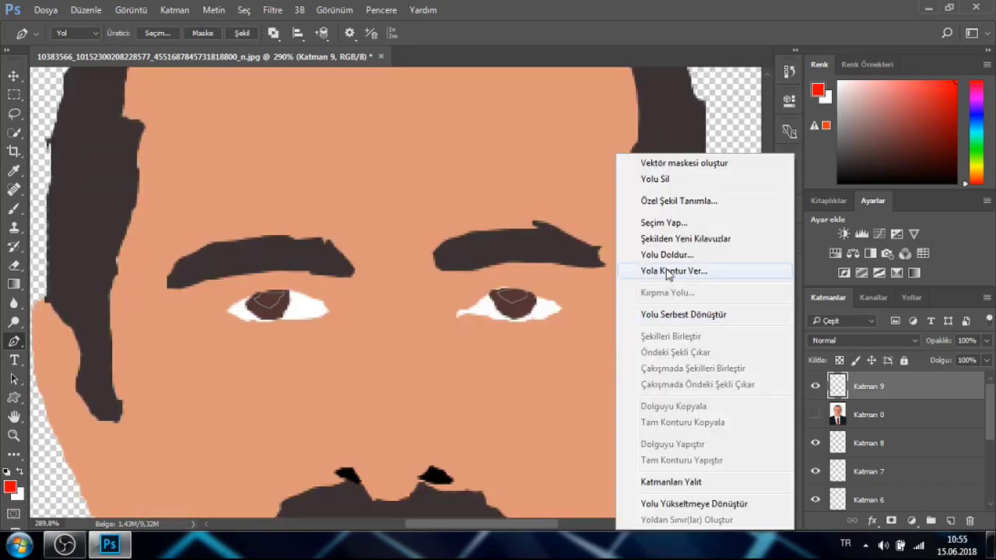
{"action": "left_click", "coordinate": [661, 256]}
{"action": "left_click", "coordinate": [809, 117]}
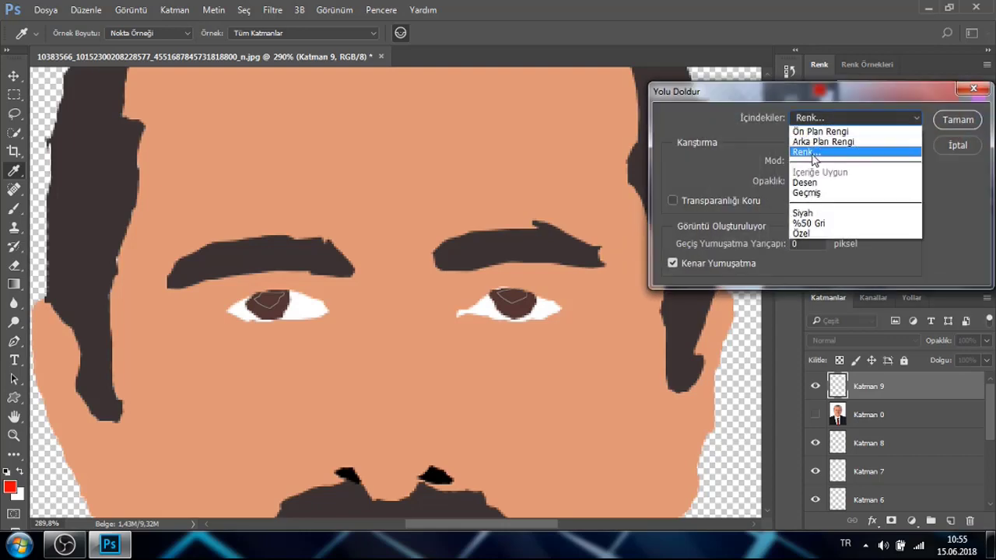
{"action": "left_click", "coordinate": [810, 154]}
{"action": "left_click_drag", "start_coordinate": [712, 297], "coordinate": [782, 453]}
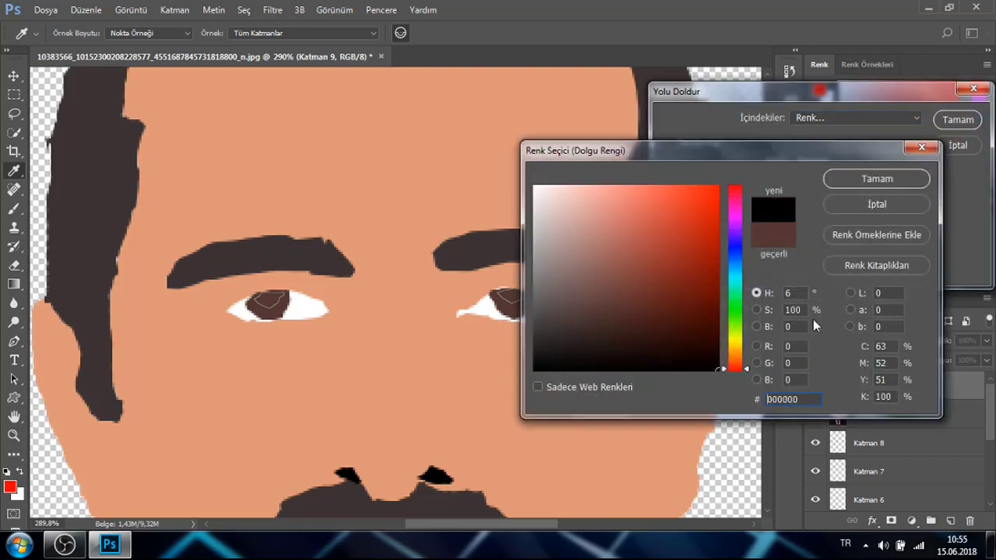
{"action": "left_click", "coordinate": [852, 182]}
{"action": "left_click", "coordinate": [958, 120]}
{"action": "scroll", "coordinate": [622, 327], "scroll_direction": "down", "scroll_amount": 4}
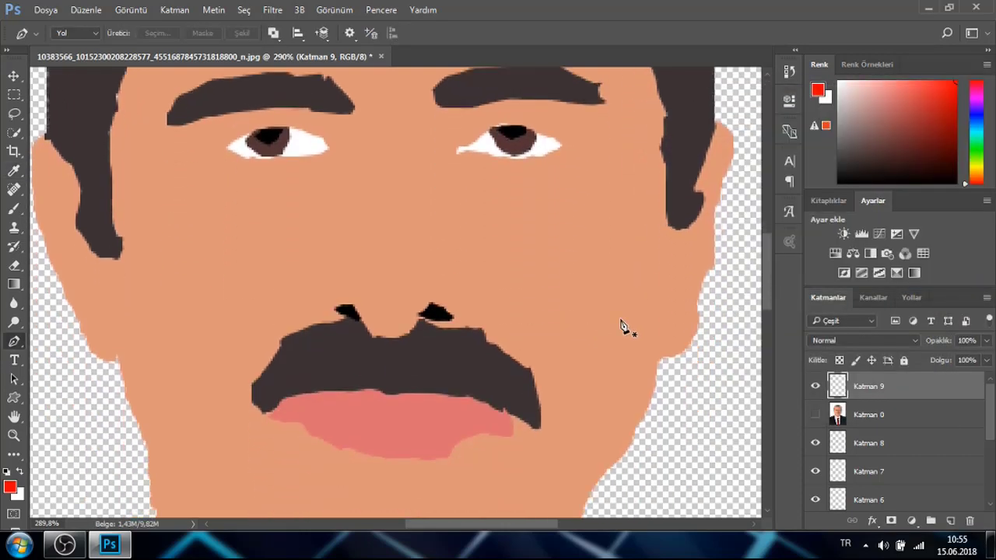
Show the photo layer, move it above the pupil layer and add a new empty layer over it
{"action": "left_click", "coordinate": [815, 415]}
{"action": "left_click_drag", "start_coordinate": [865, 414], "coordinate": [877, 382]}
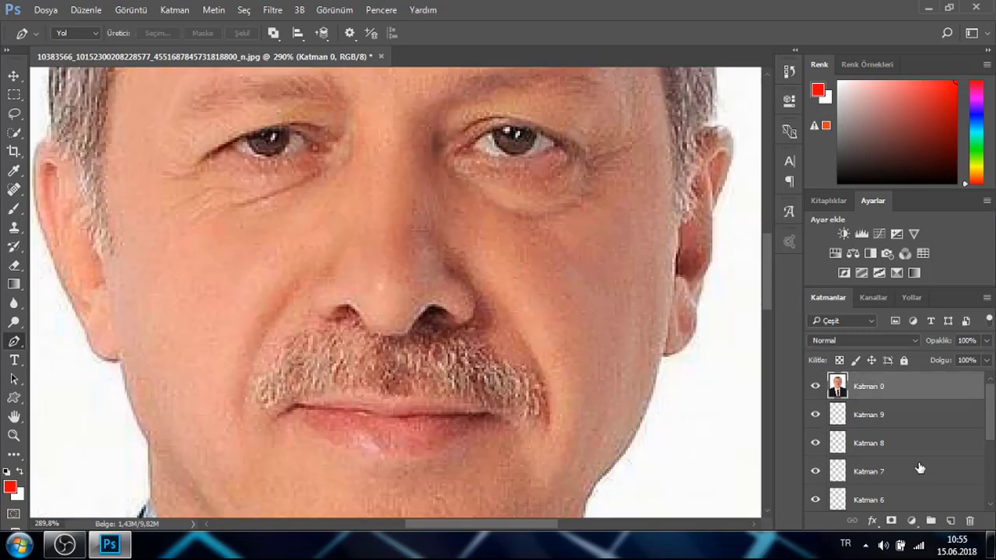
{"action": "left_click", "coordinate": [949, 521]}
{"action": "scroll", "coordinate": [381, 366], "scroll_direction": "down", "scroll_amount": 10}
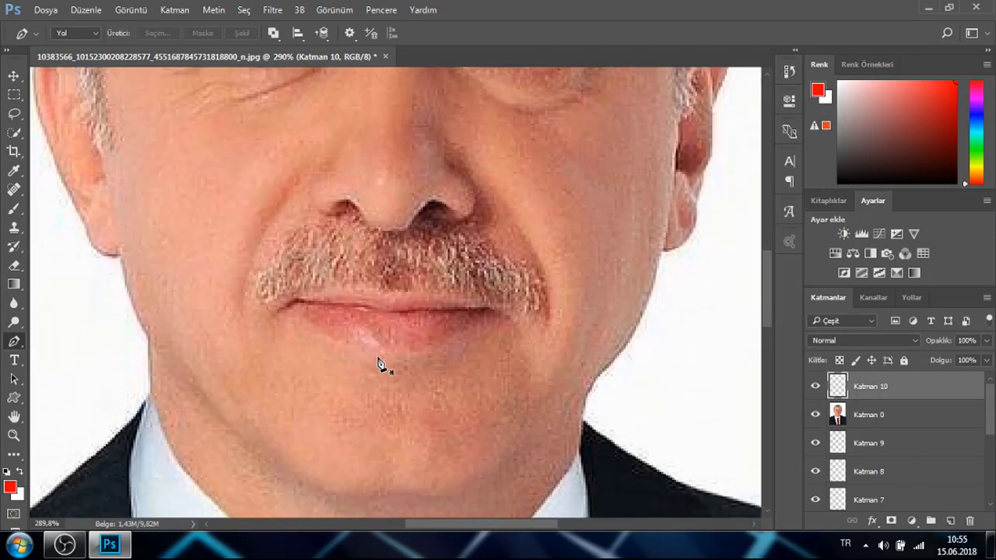
{"action": "scroll", "coordinate": [185, 367], "scroll_direction": "down", "scroll_amount": 3}
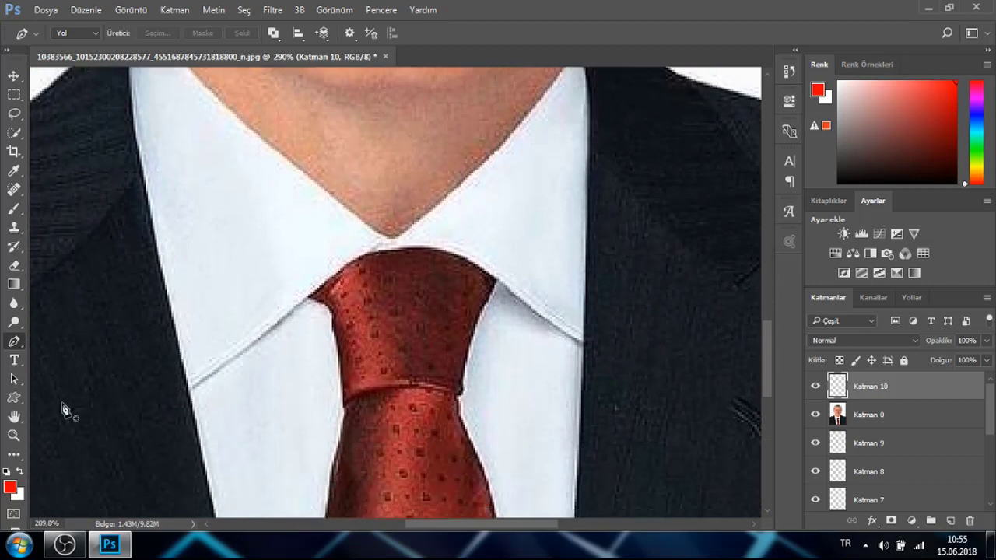
Move the photo layer above Katman 10 and add another empty layer on top for the shirt
{"action": "left_click", "coordinate": [14, 436]}
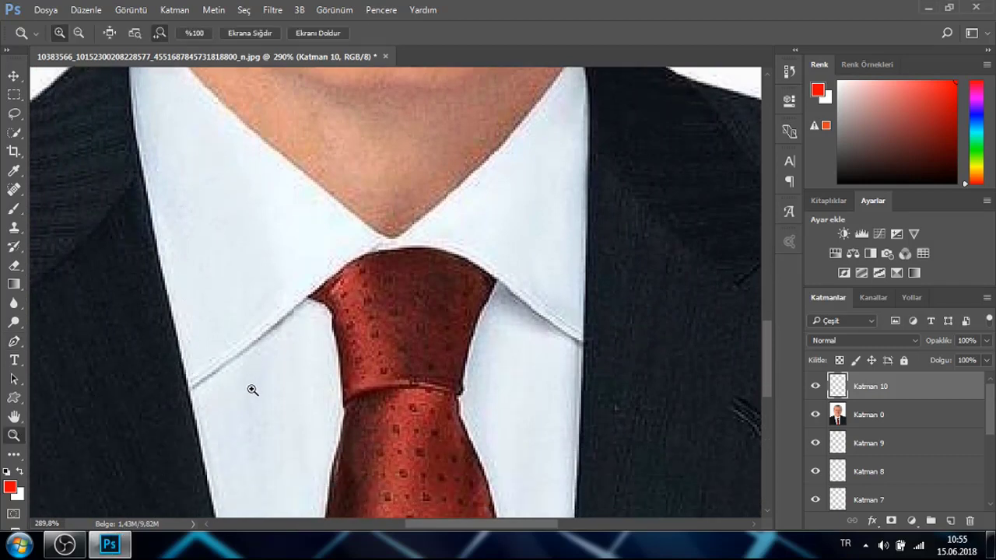
{"action": "left_click_drag", "start_coordinate": [250, 389], "coordinate": [189, 378]}
{"action": "scroll", "coordinate": [298, 413], "scroll_direction": "down", "scroll_amount": 3}
{"action": "scroll", "coordinate": [251, 419], "scroll_direction": "up", "scroll_amount": 2}
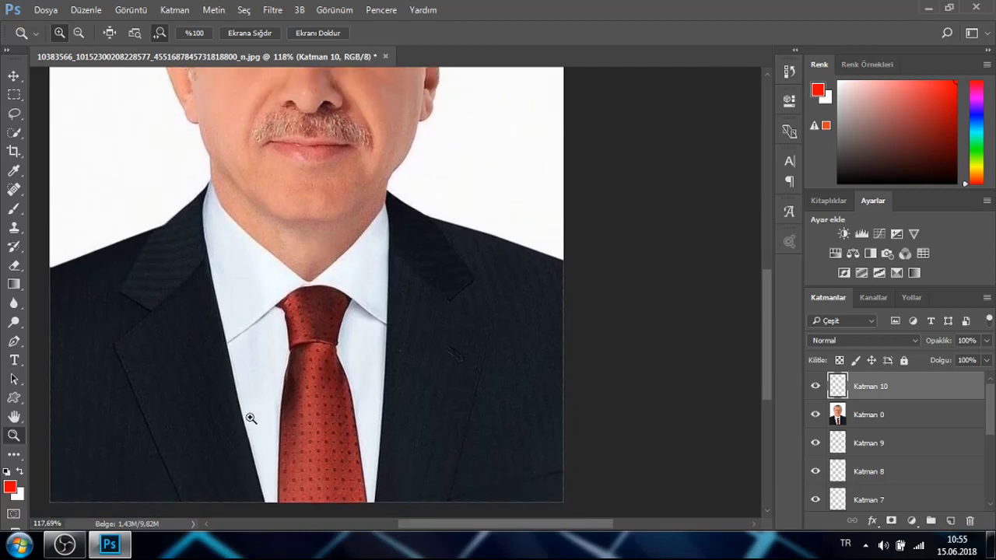
{"action": "left_click_drag", "start_coordinate": [250, 418], "coordinate": [272, 422]}
{"action": "left_click_drag", "start_coordinate": [454, 530], "coordinate": [412, 528]}
{"action": "scroll", "coordinate": [389, 387], "scroll_direction": "down", "scroll_amount": 2}
{"action": "left_click_drag", "start_coordinate": [393, 385], "coordinate": [386, 407]}
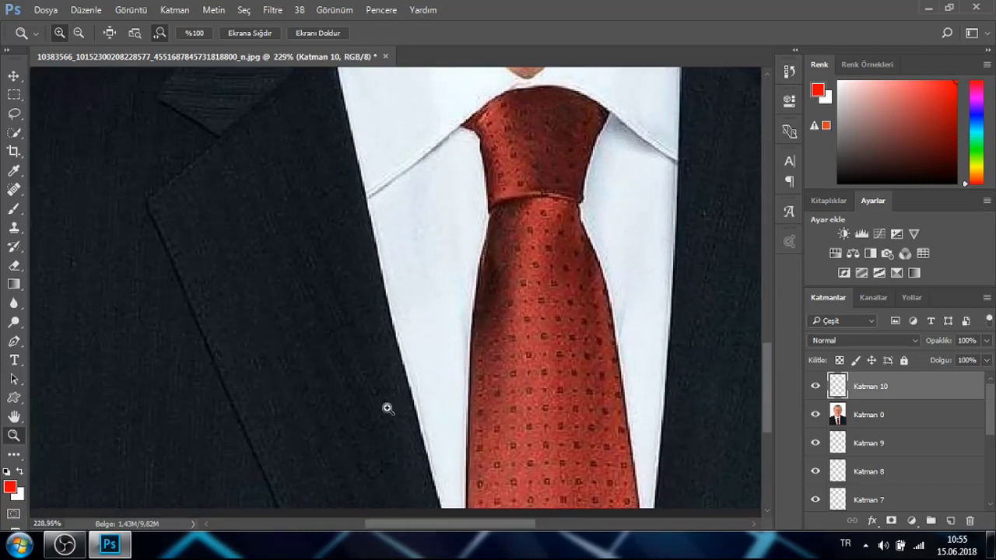
{"action": "left_click", "coordinate": [14, 341]}
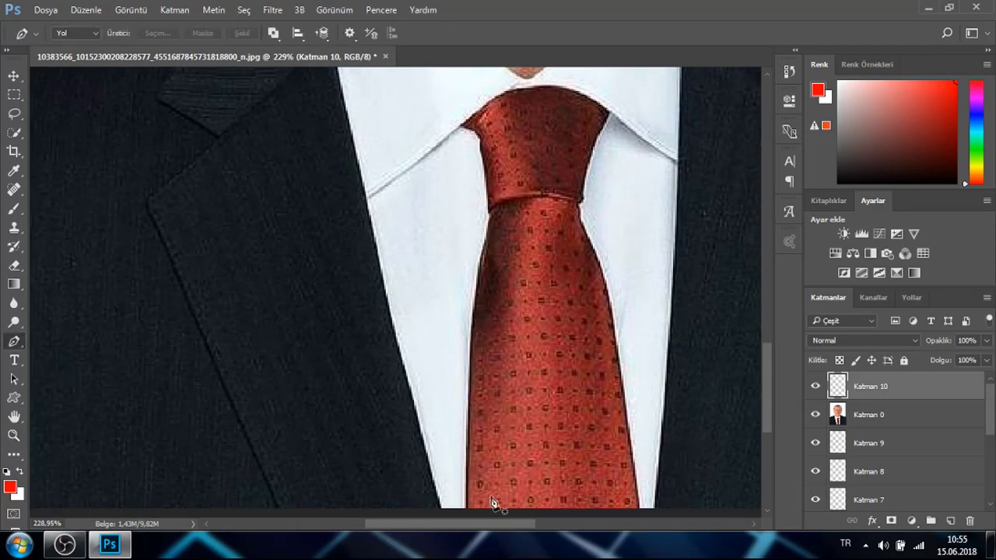
{"action": "left_click", "coordinate": [816, 416]}
{"action": "left_click", "coordinate": [815, 417]}
{"action": "left_click_drag", "start_coordinate": [892, 418], "coordinate": [894, 387]}
{"action": "left_click", "coordinate": [950, 521]}
{"action": "scroll", "coordinate": [393, 409], "scroll_direction": "down", "scroll_amount": 2}
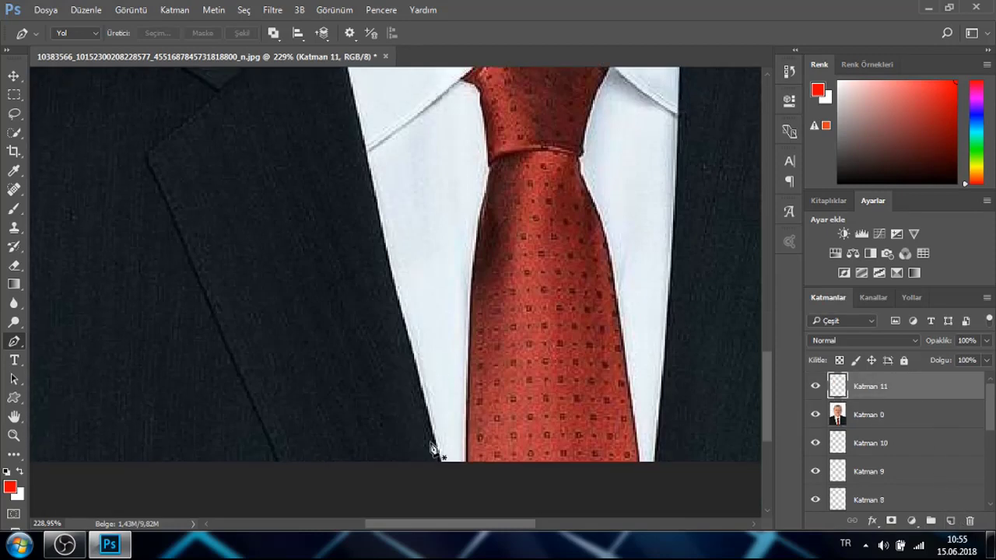
Start a Pen path at the shirt's bottom edge and trace it up along the image-left lapel toward the collar tip
{"action": "left_click", "coordinate": [435, 461]}
{"action": "scroll", "coordinate": [413, 422], "scroll_direction": "up", "scroll_amount": 3}
{"action": "scroll", "coordinate": [416, 426], "scroll_direction": "up", "scroll_amount": 3}
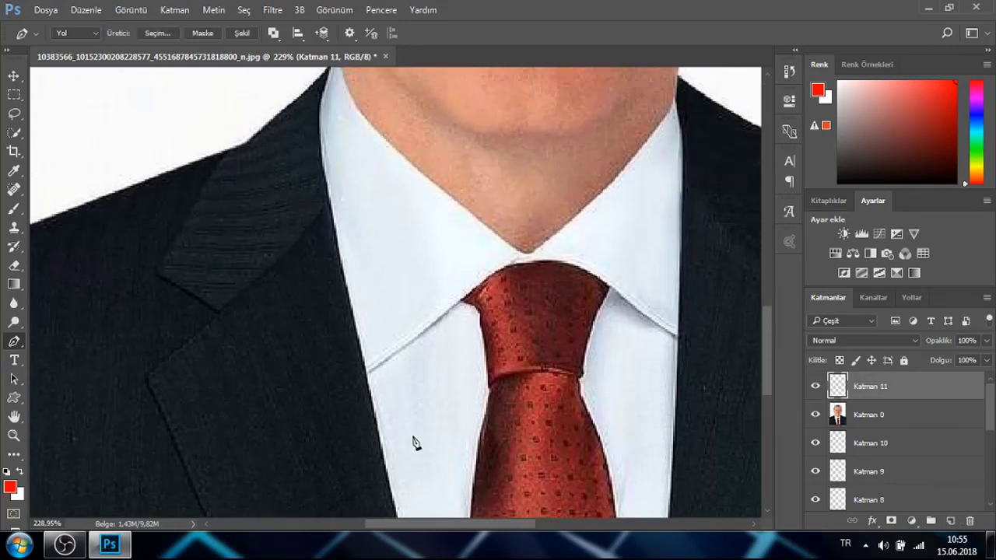
{"action": "left_click", "coordinate": [338, 364]}
{"action": "left_click", "coordinate": [317, 264]}
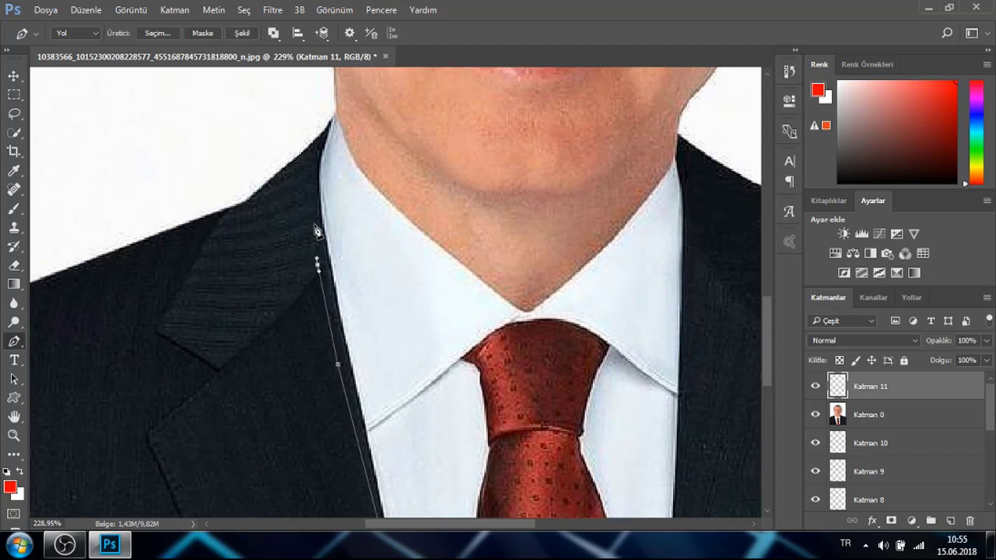
{"action": "left_click", "coordinate": [315, 204]}
{"action": "left_click", "coordinate": [315, 172]}
{"action": "left_click", "coordinate": [320, 143]}
{"action": "left_click", "coordinate": [326, 122]}
Continue the shirt path along the V-shaped neckline up to the image-right collar tip
{"action": "left_click", "coordinate": [406, 210]}
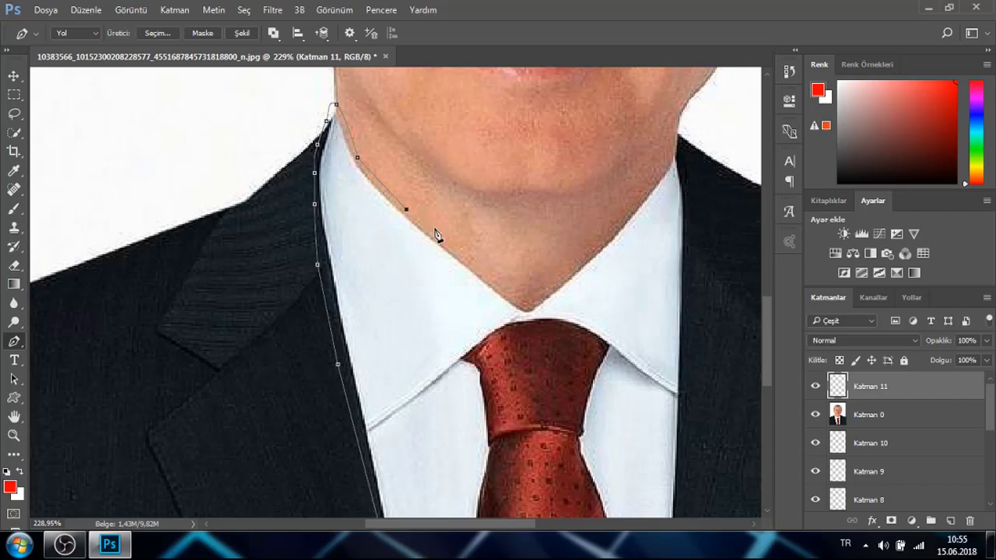
{"action": "left_click", "coordinate": [526, 306]}
{"action": "left_click", "coordinate": [679, 142]}
Trace the shirt path down the image-right lapel edge and close it along the bottom of the image
{"action": "left_click", "coordinate": [688, 180]}
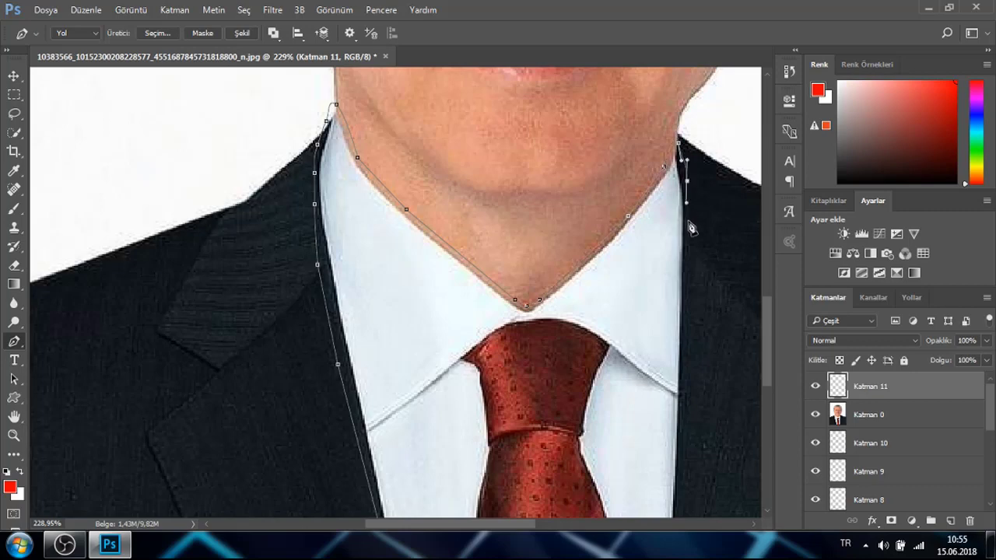
{"action": "left_click", "coordinate": [690, 224]}
{"action": "left_click", "coordinate": [691, 247]}
{"action": "left_click", "coordinate": [692, 257]}
{"action": "scroll", "coordinate": [689, 327], "scroll_direction": "down", "scroll_amount": 2}
{"action": "left_click", "coordinate": [683, 467]}
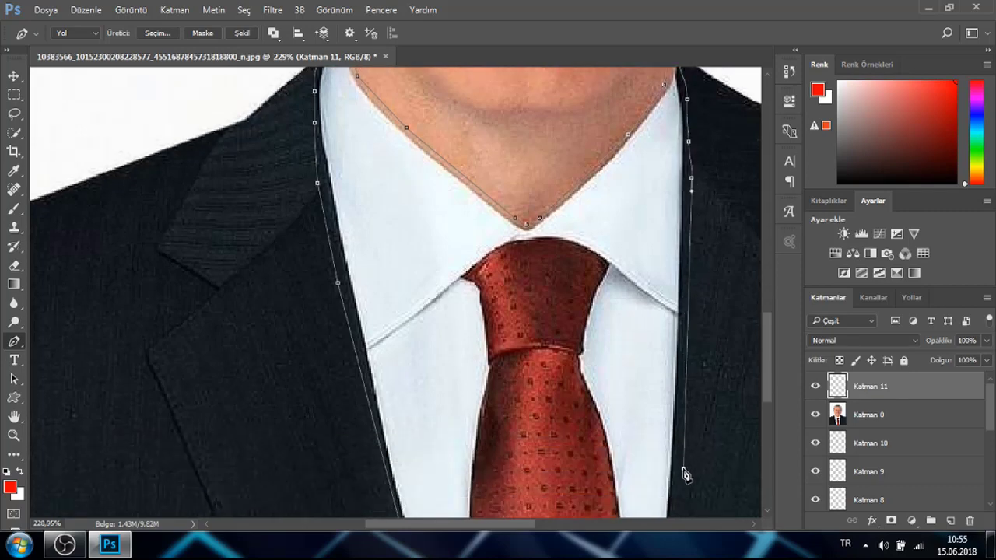
{"action": "scroll", "coordinate": [685, 473], "scroll_direction": "down", "scroll_amount": 3}
{"action": "scroll", "coordinate": [685, 476], "scroll_direction": "down", "scroll_amount": 3}
{"action": "left_click", "coordinate": [659, 421]}
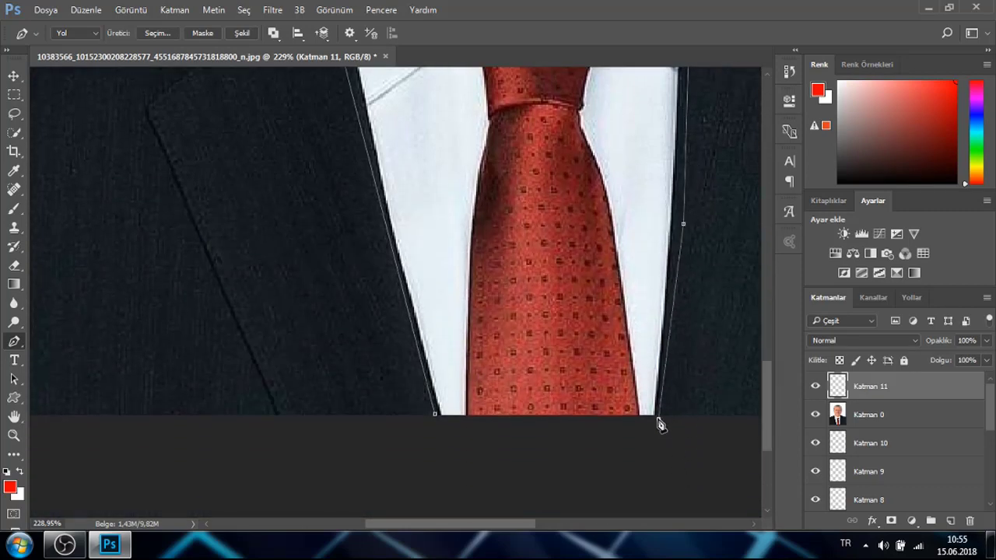
{"action": "left_click", "coordinate": [443, 418]}
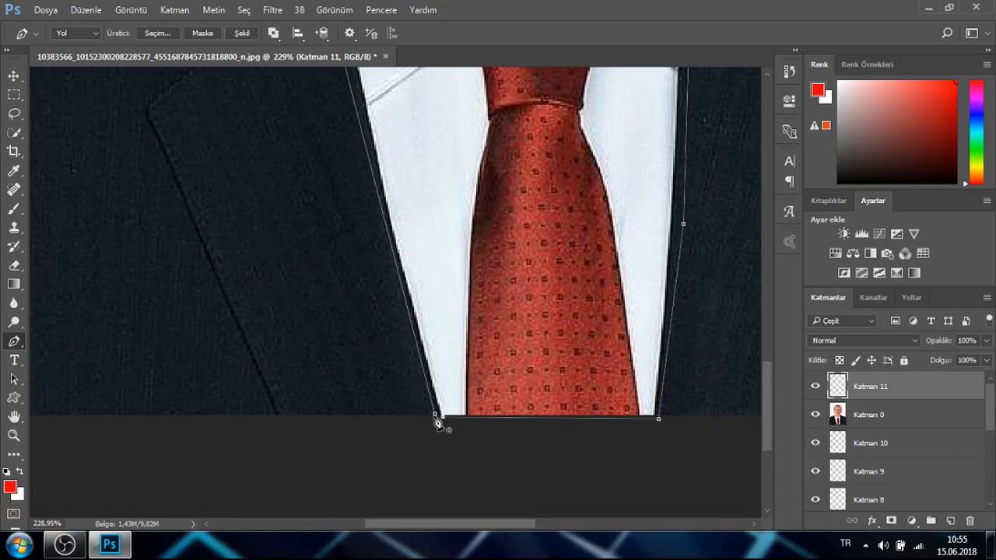
{"action": "left_click", "coordinate": [436, 417]}
Hide the photo layer and fill the shirt path with white
{"action": "left_click", "coordinate": [815, 414]}
{"action": "right_click", "coordinate": [484, 329]}
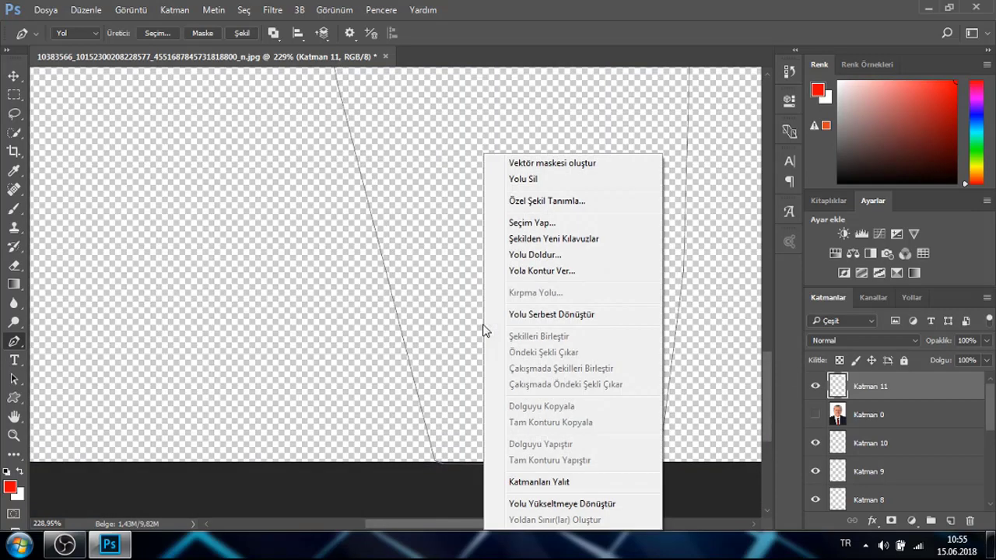
{"action": "left_click", "coordinate": [514, 254]}
{"action": "left_click", "coordinate": [811, 117]}
{"action": "left_click", "coordinate": [809, 148]}
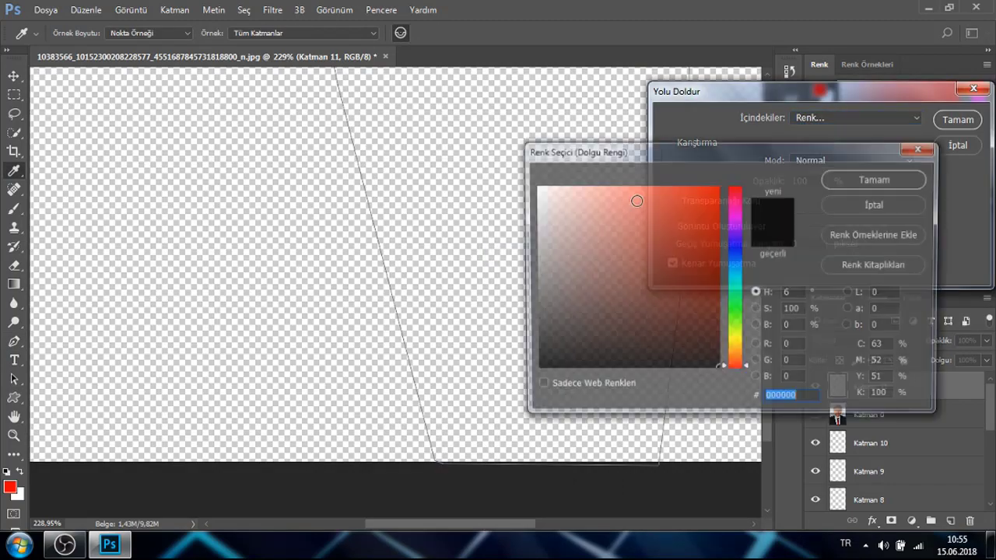
{"action": "left_click", "coordinate": [858, 180]}
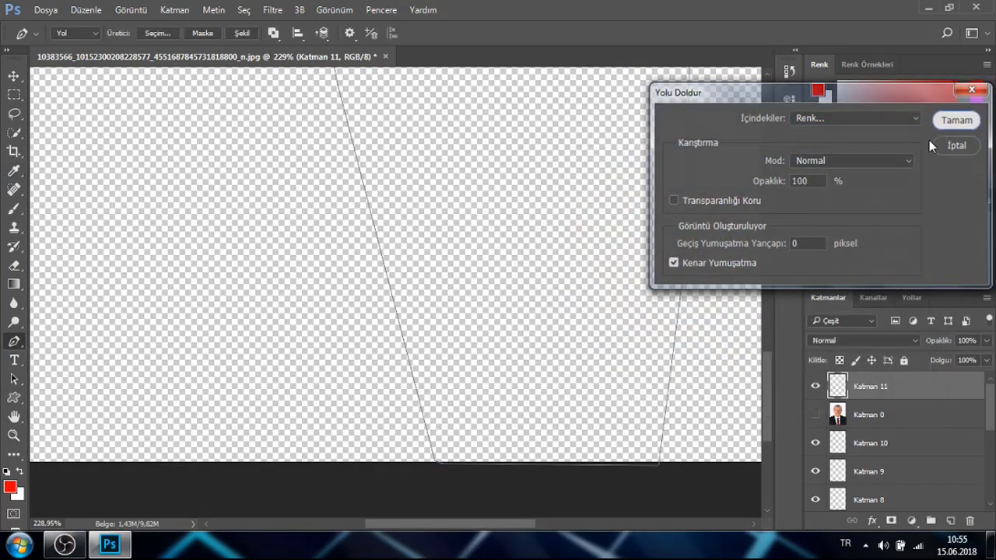
{"action": "left_click", "coordinate": [957, 119]}
{"action": "key", "text": "Return"}
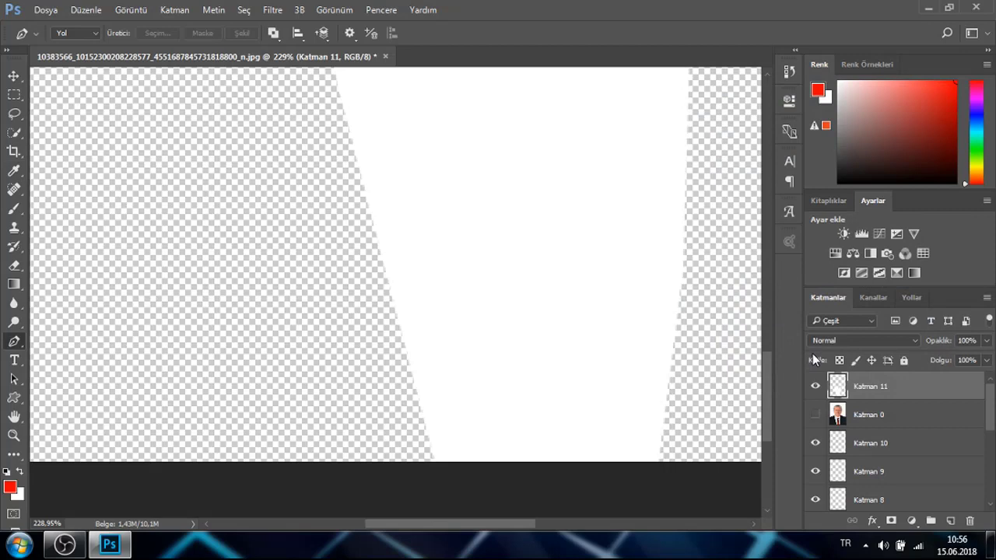
{"action": "left_click", "coordinate": [815, 414]}
{"action": "scroll", "coordinate": [500, 295], "scroll_direction": "up", "scroll_amount": 5}
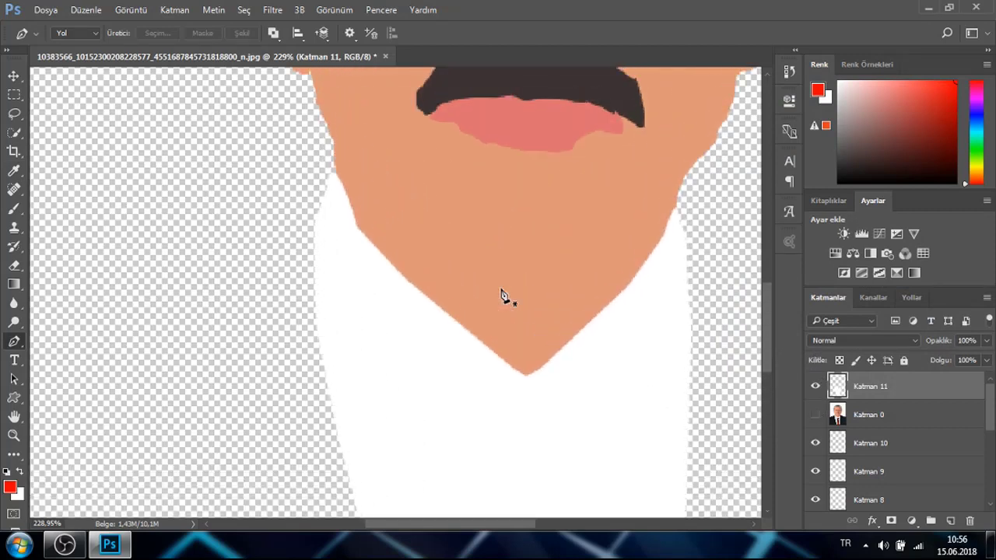
Show the photo layer, move it above the white shirt layer and add a new empty layer for the tie
{"action": "left_click", "coordinate": [815, 414]}
{"action": "left_click_drag", "start_coordinate": [887, 415], "coordinate": [892, 388]}
{"action": "left_click", "coordinate": [948, 520]}
Start a Pen path at the tie's bottom edge and trace it up the image-left side to the base of the knot
{"action": "scroll", "coordinate": [545, 420], "scroll_direction": "down", "scroll_amount": 8}
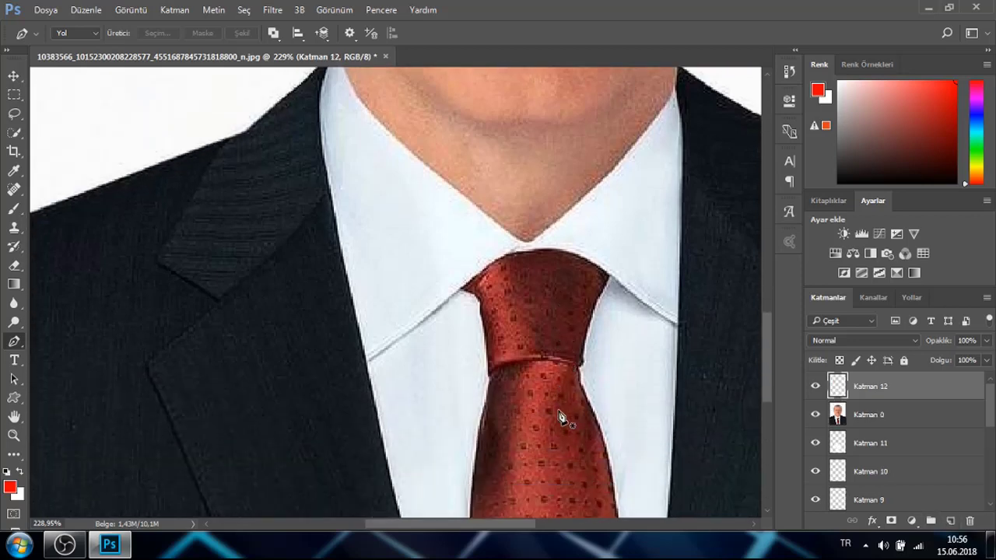
{"action": "scroll", "coordinate": [542, 420], "scroll_direction": "down", "scroll_amount": 2}
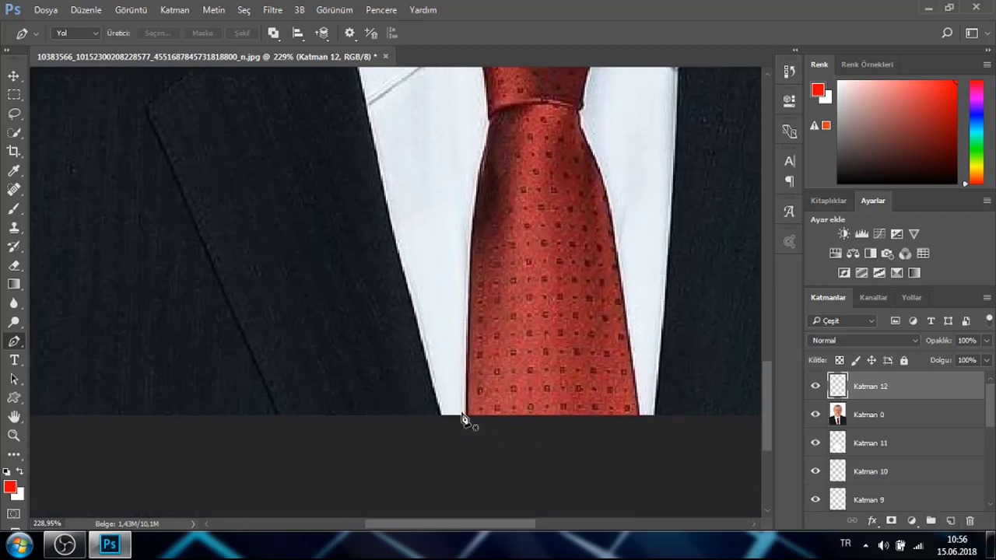
{"action": "left_click", "coordinate": [461, 413]}
{"action": "left_click", "coordinate": [461, 374]}
{"action": "left_click", "coordinate": [461, 312]}
{"action": "left_click", "coordinate": [464, 249]}
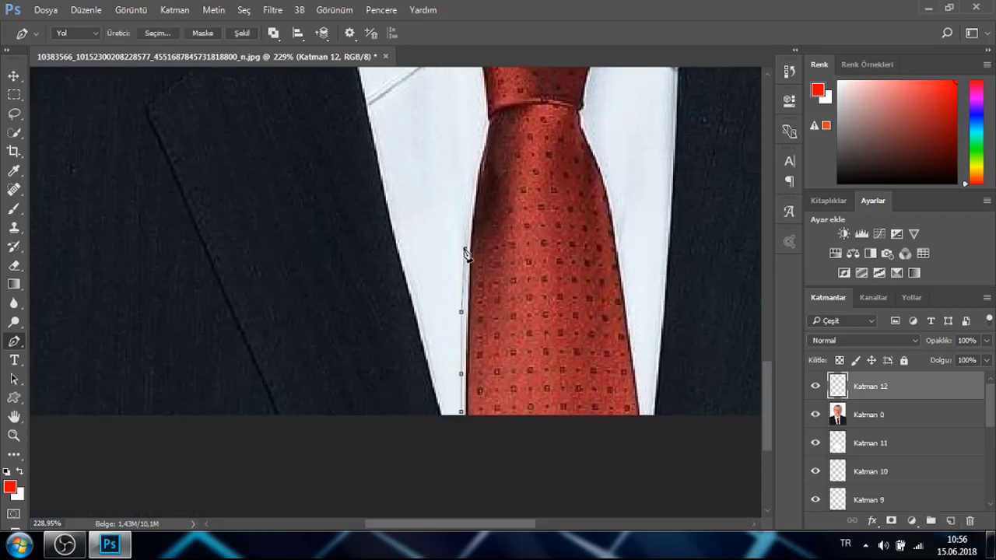
{"action": "left_click", "coordinate": [473, 177]}
{"action": "scroll", "coordinate": [478, 333], "scroll_direction": "up", "scroll_amount": 2}
{"action": "scroll", "coordinate": [477, 331], "scroll_direction": "up", "scroll_amount": 6}
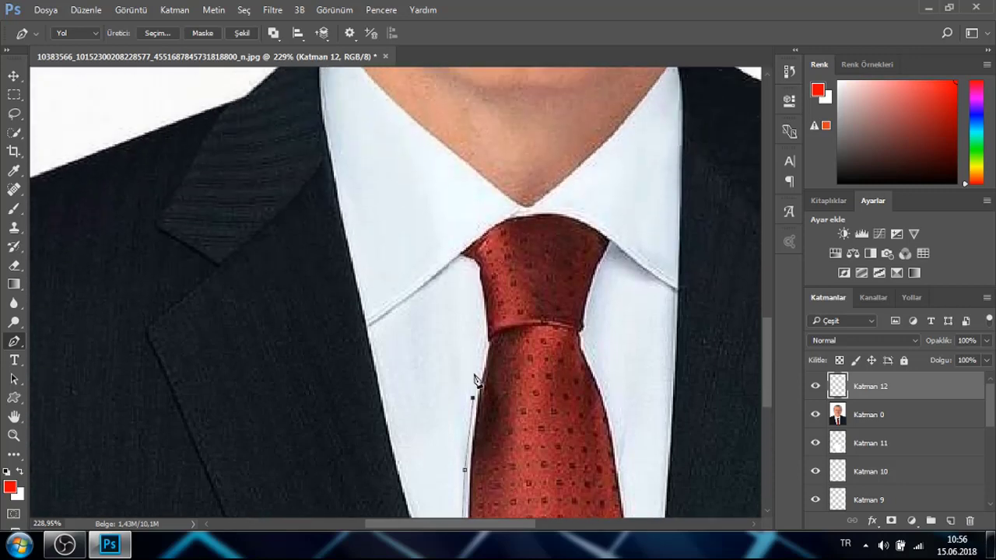
{"action": "left_click_drag", "start_coordinate": [478, 368], "coordinate": [480, 363]}
{"action": "left_click_drag", "start_coordinate": [480, 349], "coordinate": [482, 337]}
Continue the tie path up the image-left side of the knot and over its top edge under the collar
{"action": "left_click", "coordinate": [475, 291]}
{"action": "left_click", "coordinate": [472, 272]}
{"action": "left_click", "coordinate": [482, 233]}
{"action": "left_click", "coordinate": [528, 211]}
{"action": "left_click", "coordinate": [553, 211]}
{"action": "left_click", "coordinate": [573, 212]}
{"action": "left_click", "coordinate": [580, 215]}
{"action": "left_click", "coordinate": [593, 224]}
{"action": "left_click", "coordinate": [604, 230]}
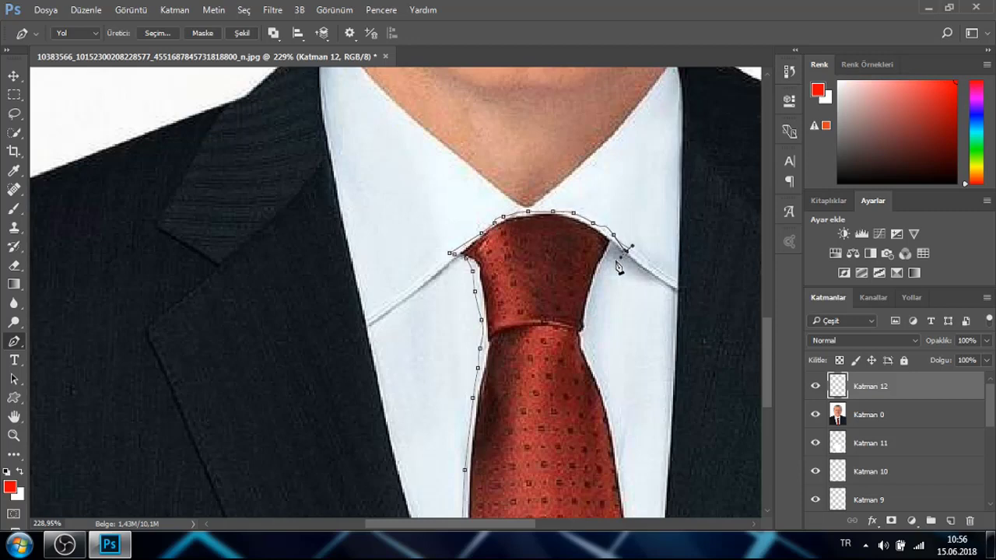
Continue the tie path down the image-right side of the knot and onto the upper part of the tie's blade
{"action": "left_click", "coordinate": [602, 279]}
{"action": "left_click", "coordinate": [593, 308]}
{"action": "left_click", "coordinate": [591, 328]}
{"action": "left_click", "coordinate": [596, 357]}
{"action": "left_click", "coordinate": [607, 386]}
{"action": "left_click", "coordinate": [613, 407]}
{"action": "left_click", "coordinate": [614, 426]}
Trace the tie path down the blade's image-right edge to the photo's bottom edge and close it at the starting point
{"action": "scroll", "coordinate": [623, 455], "scroll_direction": "down", "scroll_amount": 5}
{"action": "left_click", "coordinate": [634, 400]}
{"action": "scroll", "coordinate": [628, 428], "scroll_direction": "down", "scroll_amount": 1}
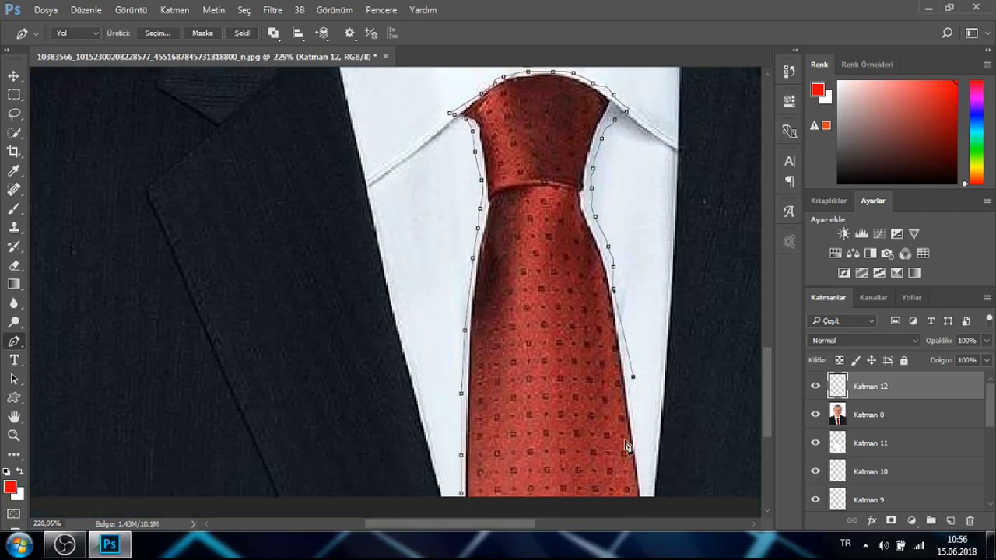
{"action": "scroll", "coordinate": [628, 448], "scroll_direction": "down", "scroll_amount": 2}
{"action": "left_click", "coordinate": [641, 408]}
{"action": "left_click", "coordinate": [639, 439]}
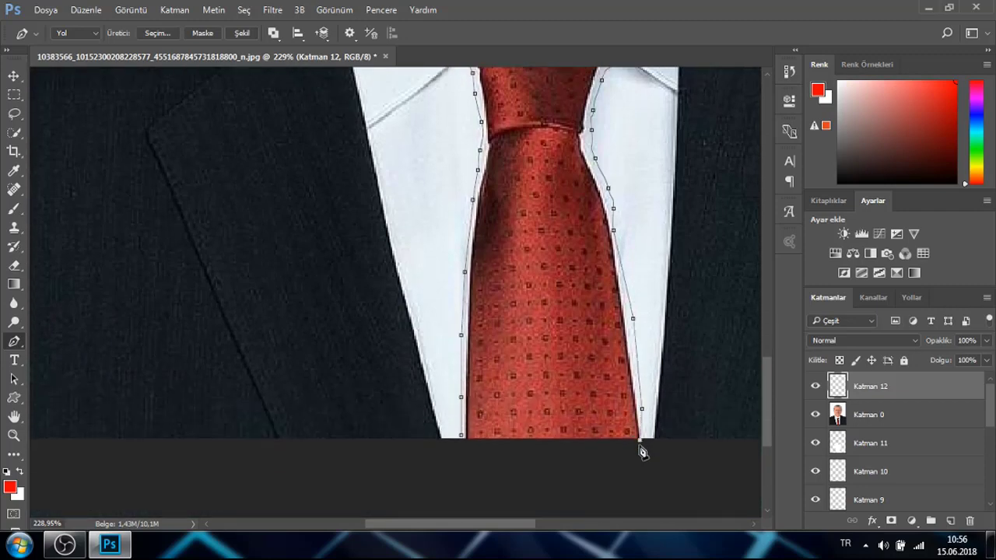
{"action": "left_click", "coordinate": [463, 439]}
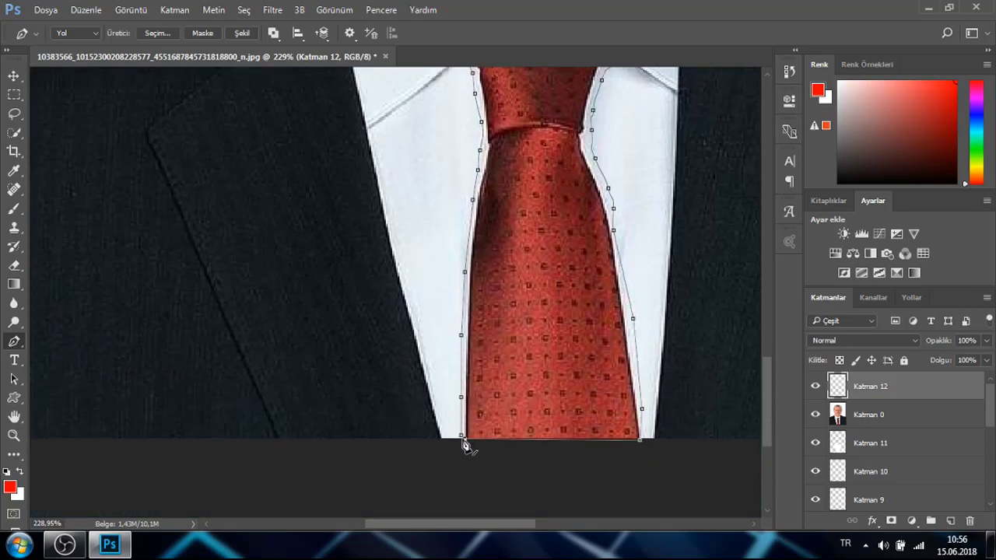
{"action": "left_click", "coordinate": [456, 421]}
{"action": "key", "text": "ctrl+z"}
Fill the tie path with dark red 561e21 sampled from the tie and dismiss the path
{"action": "left_click", "coordinate": [813, 415]}
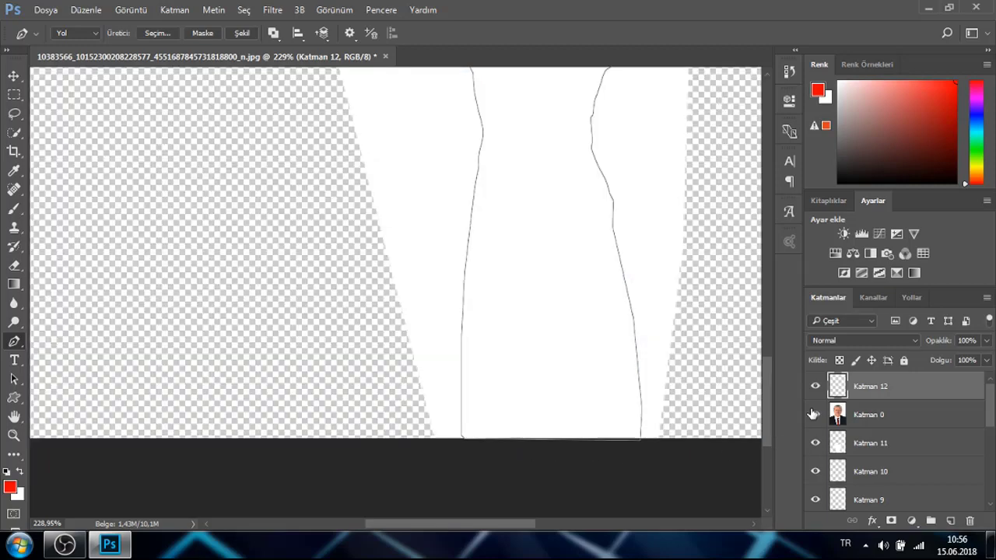
{"action": "left_click", "coordinate": [814, 415]}
{"action": "right_click", "coordinate": [739, 356]}
{"action": "left_click", "coordinate": [786, 254]}
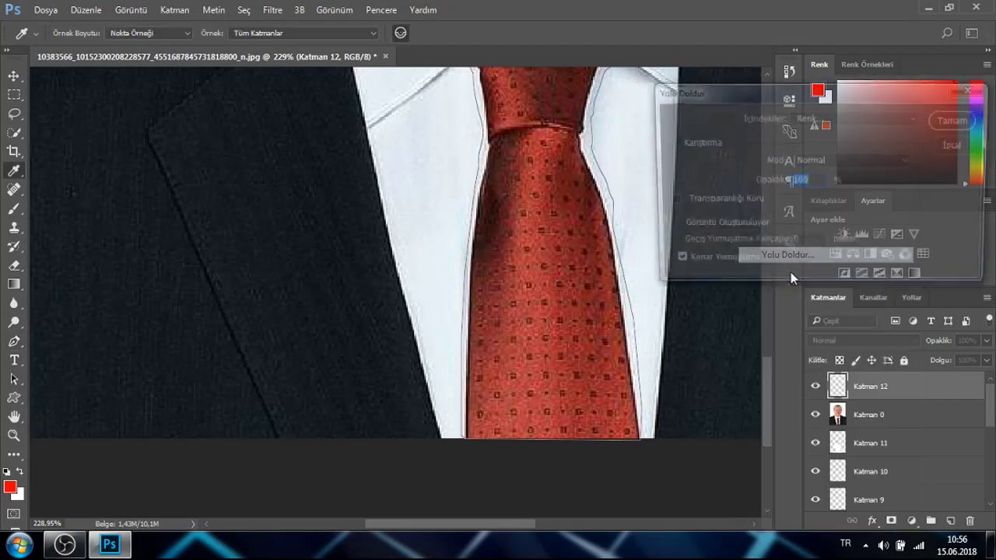
{"action": "left_click", "coordinate": [856, 117]}
{"action": "left_click", "coordinate": [824, 150]}
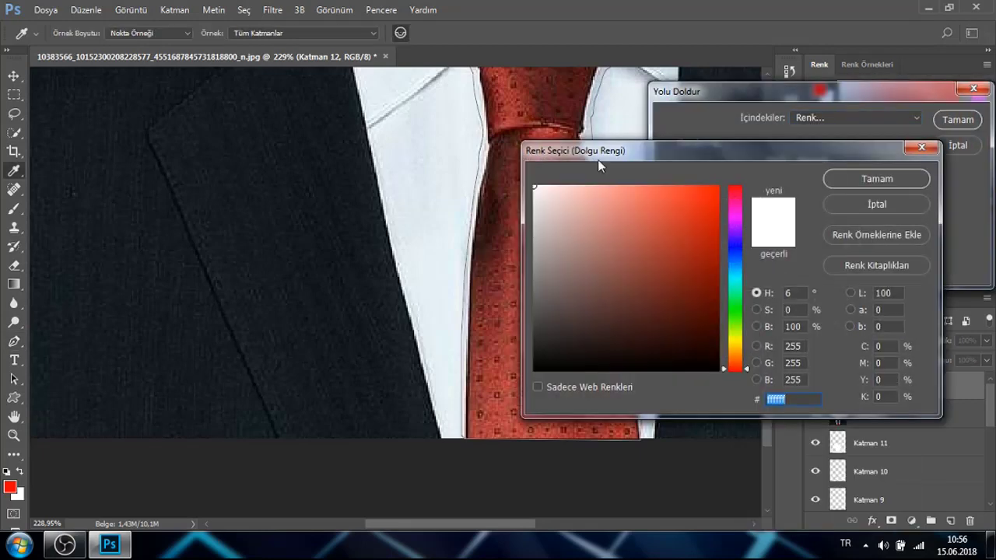
{"action": "left_click", "coordinate": [552, 93]}
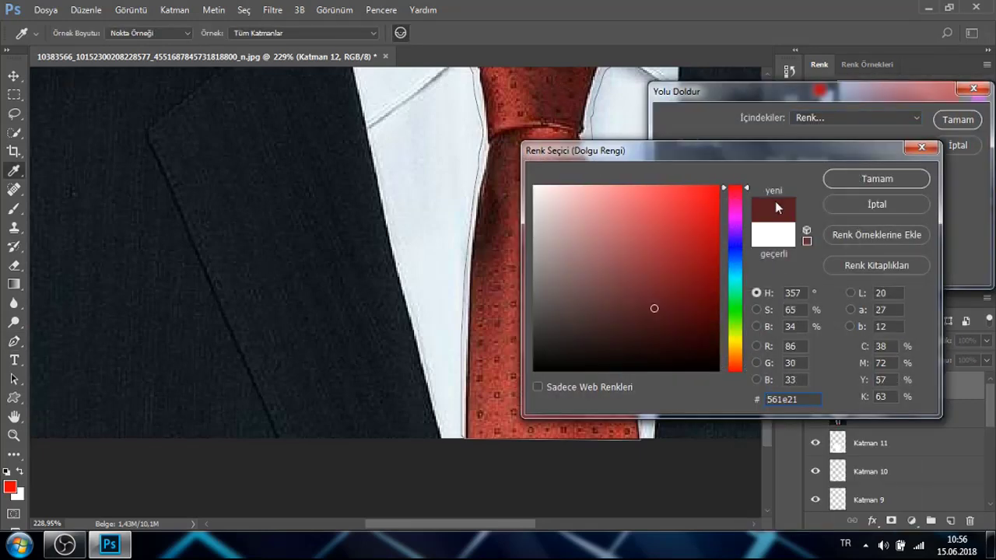
{"action": "left_click", "coordinate": [929, 179]}
{"action": "left_click", "coordinate": [957, 120]}
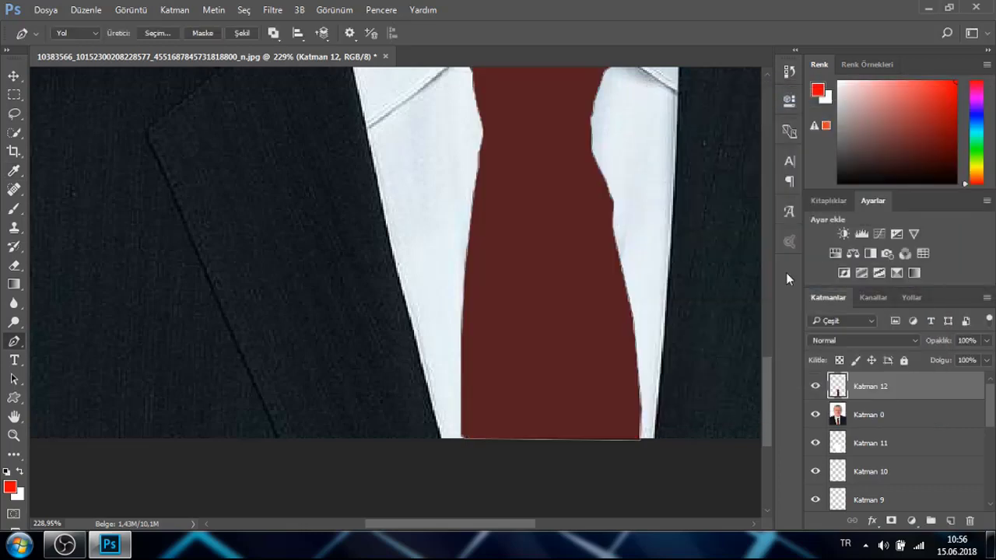
{"action": "key", "text": "Escape"}
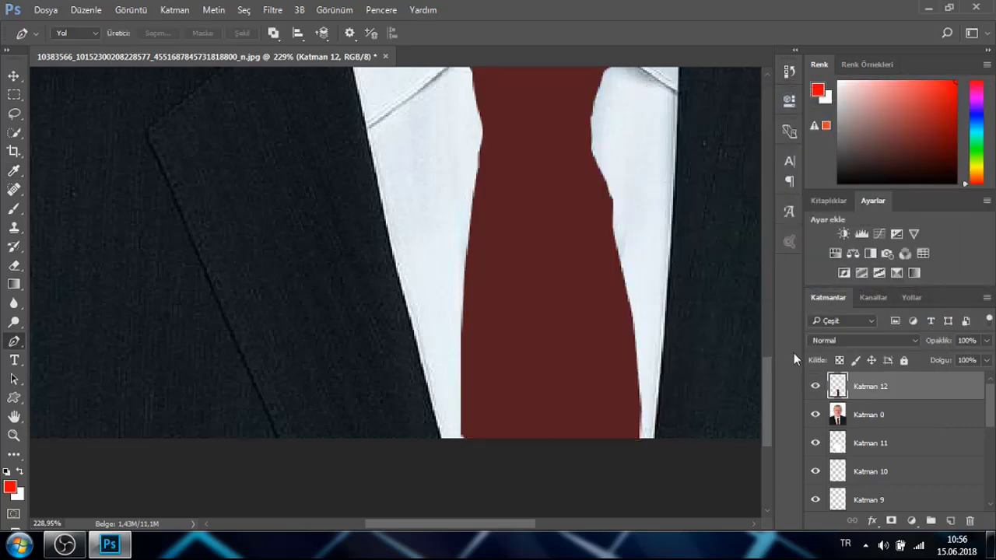
Hide the photo layer and review the illustrated face, shirt and tie together
{"action": "left_click", "coordinate": [815, 416]}
{"action": "left_click", "coordinate": [14, 435]}
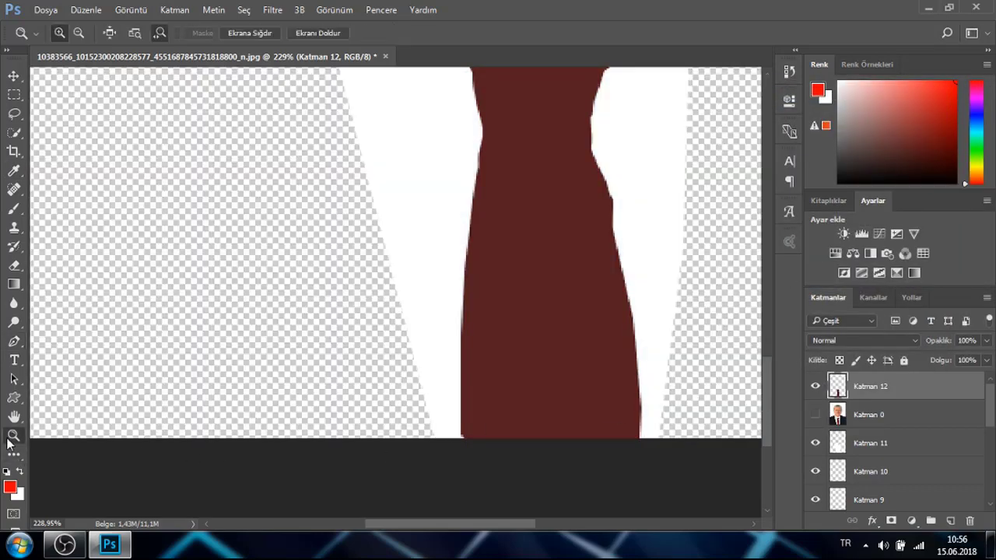
{"action": "left_click_drag", "start_coordinate": [431, 374], "coordinate": [363, 350]}
{"action": "scroll", "coordinate": [569, 286], "scroll_direction": "up", "scroll_amount": 7}
{"action": "scroll", "coordinate": [631, 309], "scroll_direction": "down", "scroll_amount": 2}
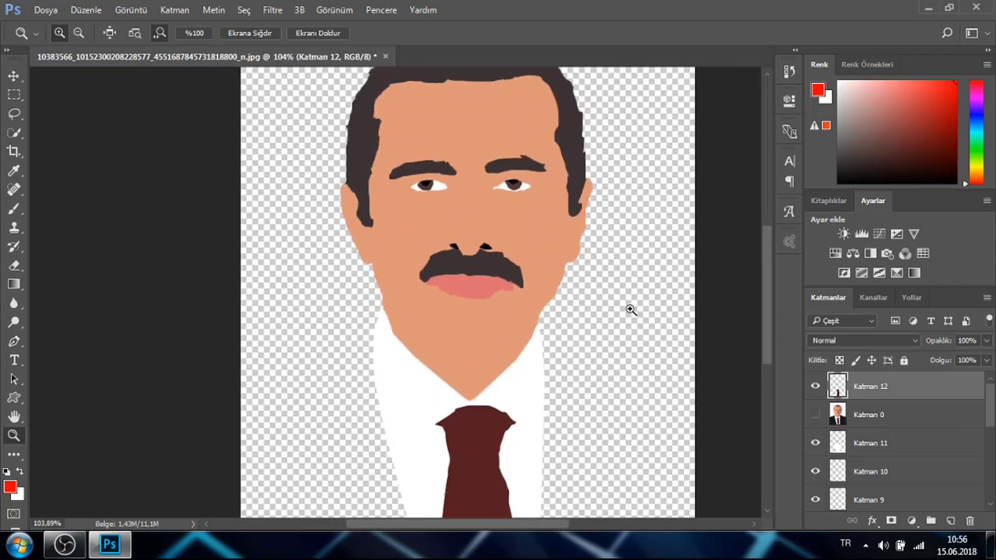
Show the photo layer, move it above the tie layer and add a new empty layer for the jacket
{"action": "left_click", "coordinate": [814, 414]}
{"action": "left_click_drag", "start_coordinate": [875, 414], "coordinate": [875, 386]}
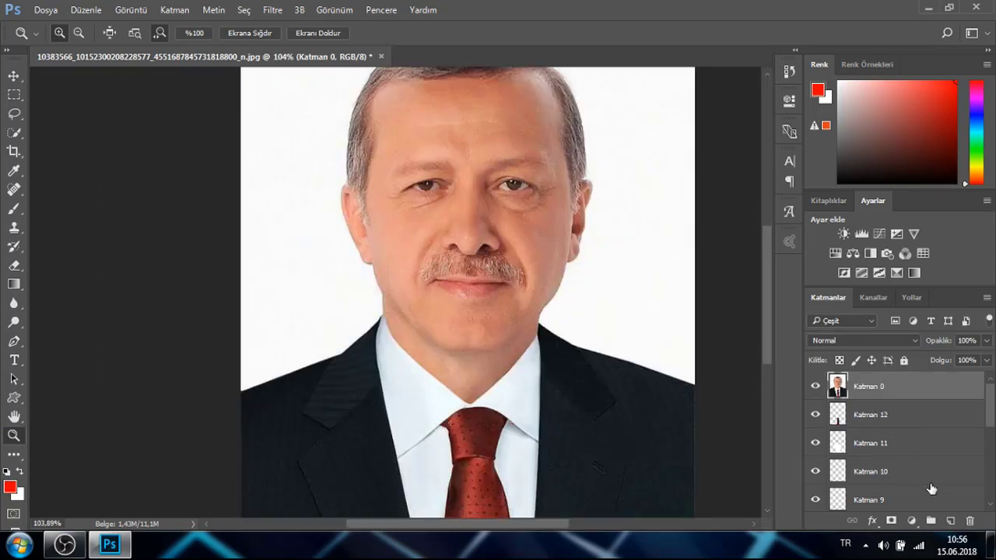
{"action": "left_click", "coordinate": [950, 520]}
{"action": "scroll", "coordinate": [380, 360], "scroll_direction": "down", "scroll_amount": 5}
{"action": "left_click_drag", "start_coordinate": [385, 356], "coordinate": [441, 361]}
{"action": "key", "text": "p"}
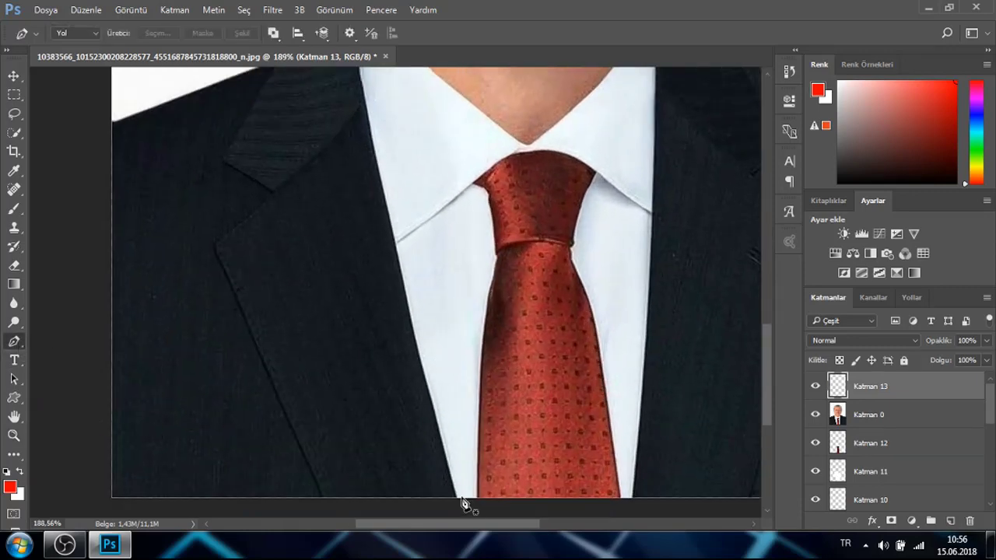
{"action": "left_click", "coordinate": [391, 203]}
{"action": "scroll", "coordinate": [389, 204], "scroll_direction": "up", "scroll_amount": 3}
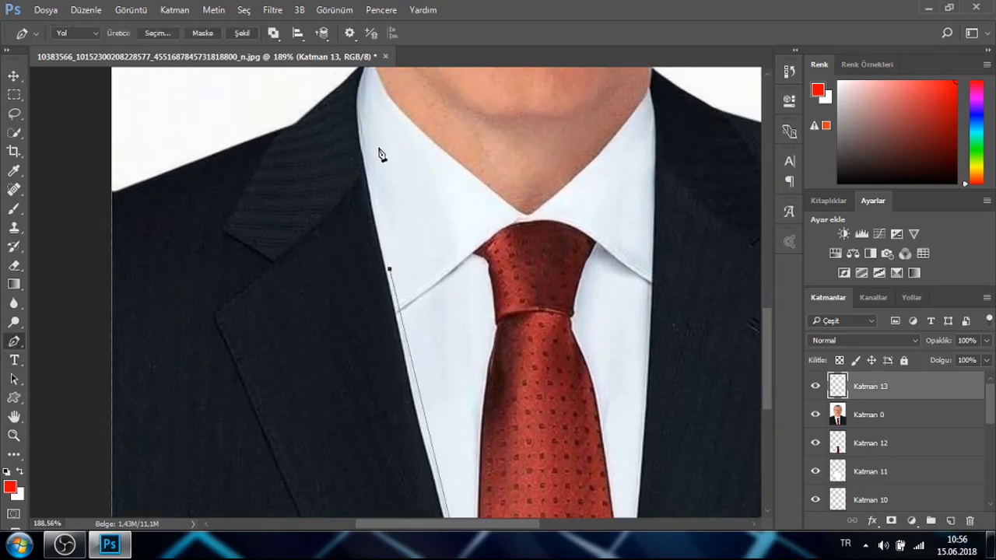
{"action": "mouse_move", "coordinate": [359, 161]}
{"action": "left_mouse_down"}
{"action": "mouse_move", "coordinate": [363, 110]}
{"action": "mouse_move", "coordinate": [338, 140]}
{"action": "left_mouse_up"}
{"action": "left_click_drag", "start_coordinate": [323, 146], "coordinate": [280, 172]}
{"action": "key", "text": "Return"}
Start a Pen path at the jacket's bottom edge and trace the image-left half's inner edge up along the shirt to the collar
{"action": "scroll", "coordinate": [378, 207], "scroll_direction": "down", "scroll_amount": 5}
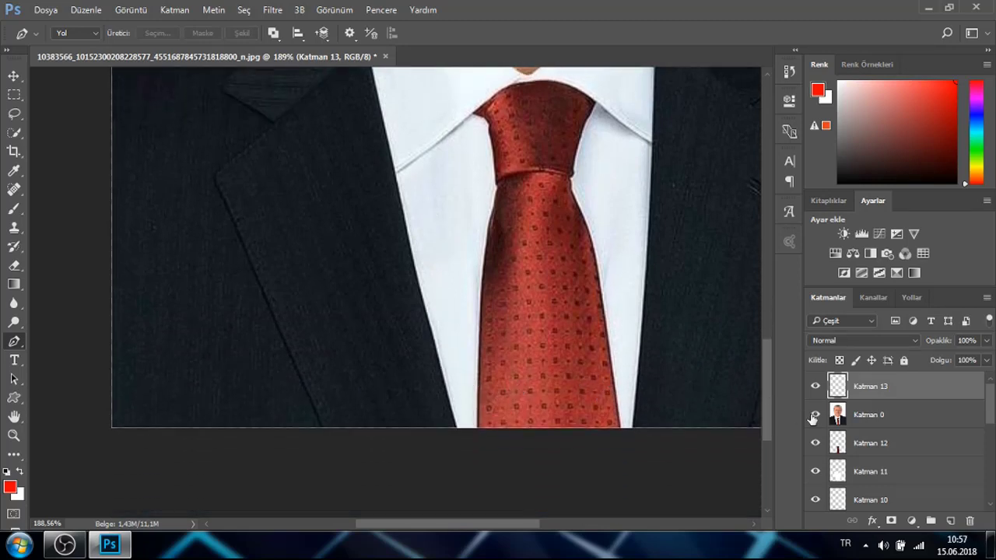
{"action": "left_click", "coordinate": [816, 414]}
{"action": "left_click", "coordinate": [815, 414]}
{"action": "left_click", "coordinate": [466, 433]}
{"action": "scroll", "coordinate": [429, 356], "scroll_direction": "up", "scroll_amount": 4}
{"action": "left_click", "coordinate": [381, 226]}
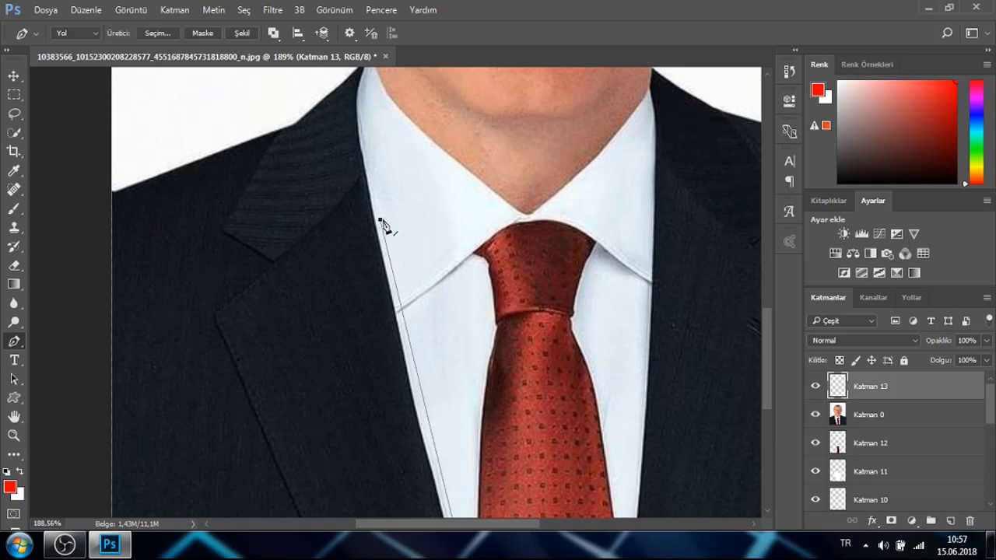
{"action": "scroll", "coordinate": [374, 226], "scroll_direction": "up", "scroll_amount": 3}
{"action": "left_click_drag", "start_coordinate": [361, 210], "coordinate": [359, 171]}
Continue the jacket path from the collar down along the image-left shoulder to the photo's side edge
{"action": "left_click_drag", "start_coordinate": [353, 176], "coordinate": [337, 198]}
{"action": "left_click_drag", "start_coordinate": [327, 207], "coordinate": [317, 215]}
{"action": "left_click_drag", "start_coordinate": [304, 222], "coordinate": [298, 227]}
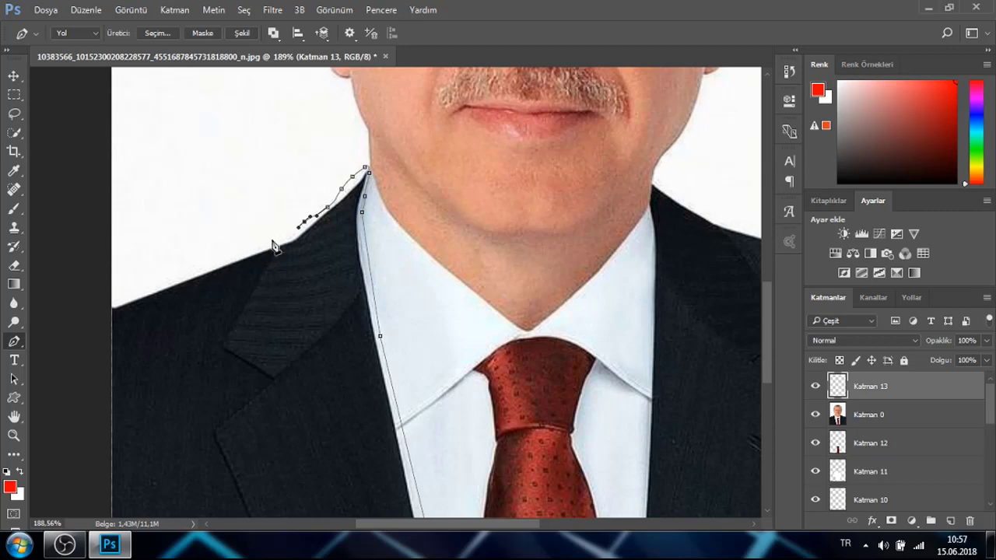
{"action": "left_click", "coordinate": [112, 305]}
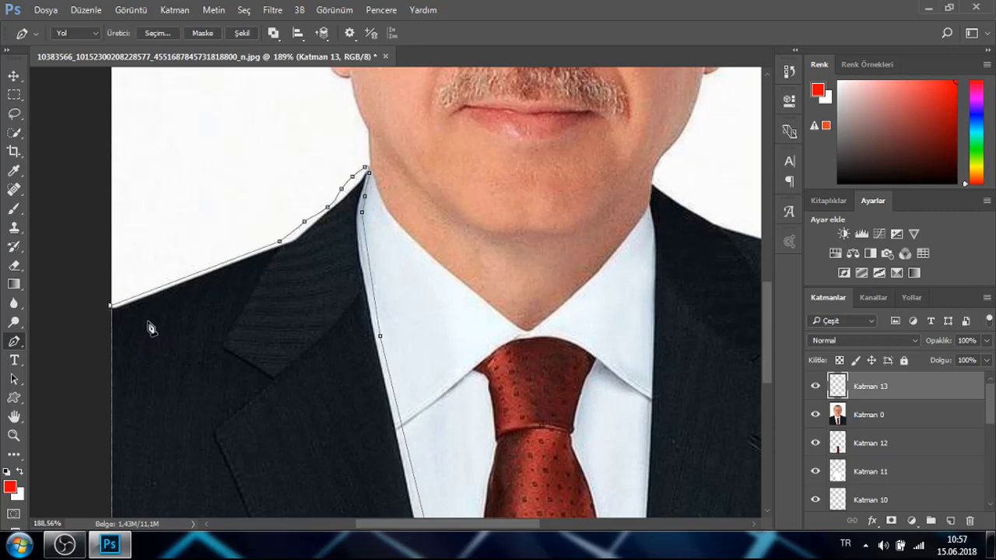
Take the jacket path through the photo's bottom-left corner and along the bottom edge, closing it at the starting point
{"action": "scroll", "coordinate": [151, 338], "scroll_direction": "down", "scroll_amount": 3}
{"action": "scroll", "coordinate": [148, 366], "scroll_direction": "down", "scroll_amount": 3}
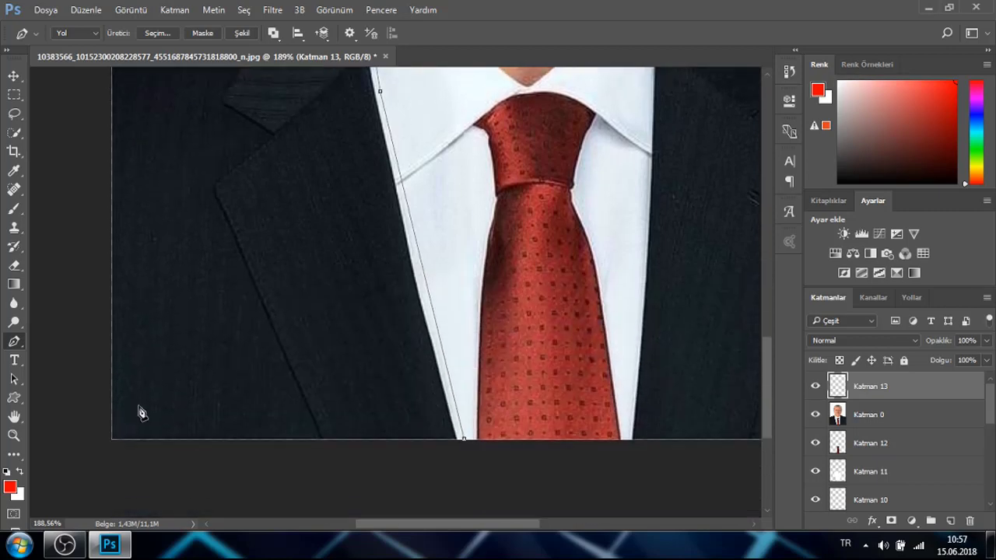
{"action": "left_click", "coordinate": [111, 439]}
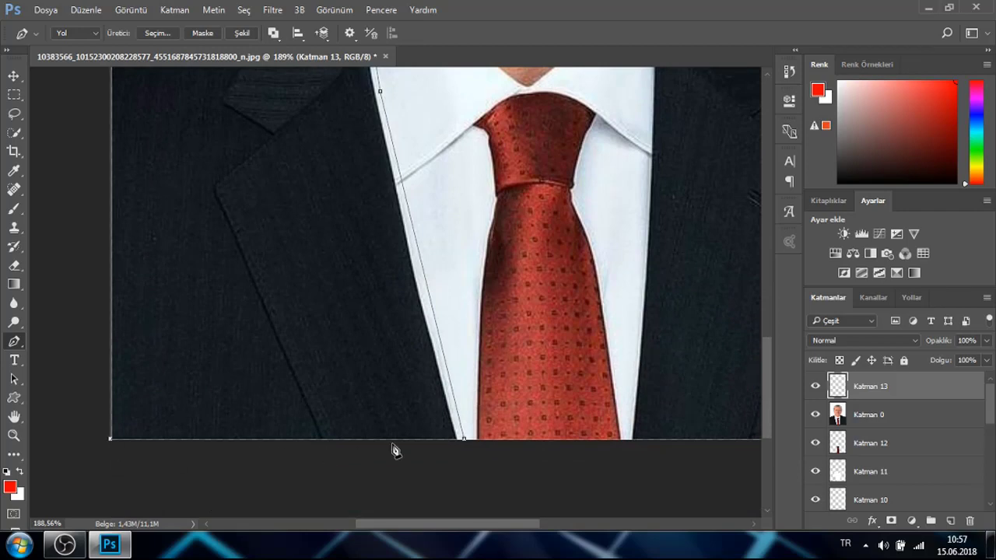
{"action": "left_click", "coordinate": [442, 439]}
{"action": "left_click", "coordinate": [461, 440]}
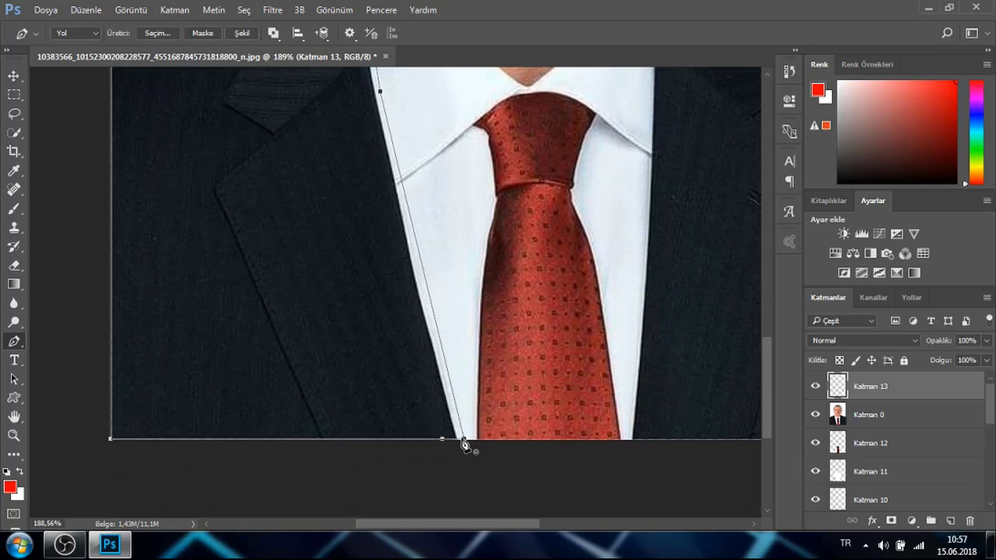
{"action": "left_click", "coordinate": [463, 441]}
{"action": "left_click", "coordinate": [466, 403]}
Start a second jacket path at the bottom edge and trace the image-right half up along the shirt and around the collar tip
{"action": "scroll", "coordinate": [495, 434], "scroll_direction": "up", "scroll_amount": 2}
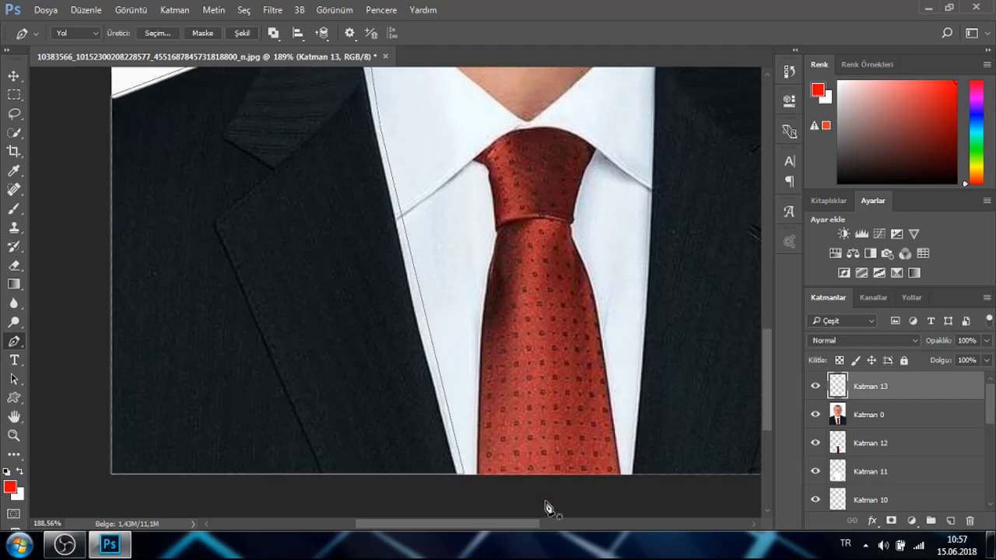
{"action": "left_click_drag", "start_coordinate": [491, 523], "coordinate": [532, 523]}
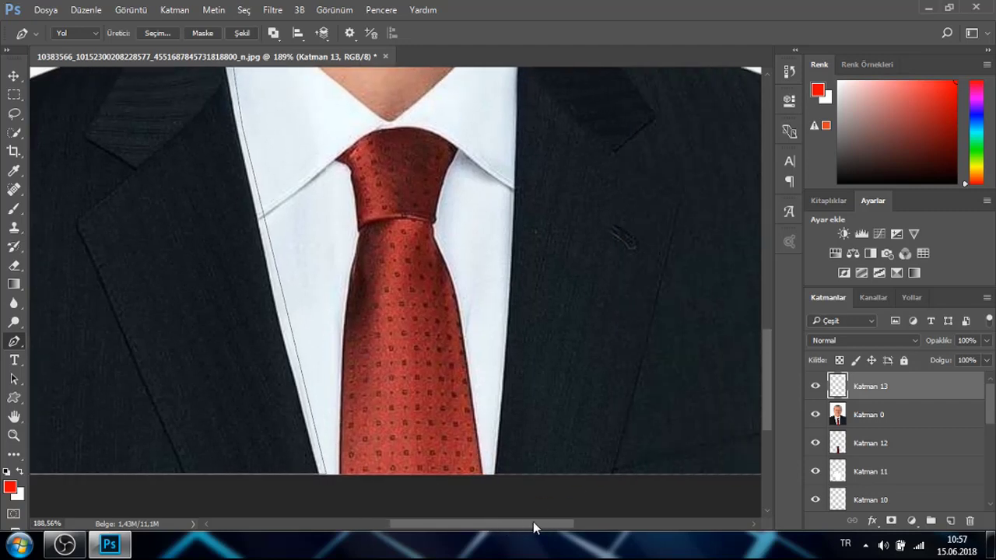
{"action": "left_click", "coordinate": [489, 474]}
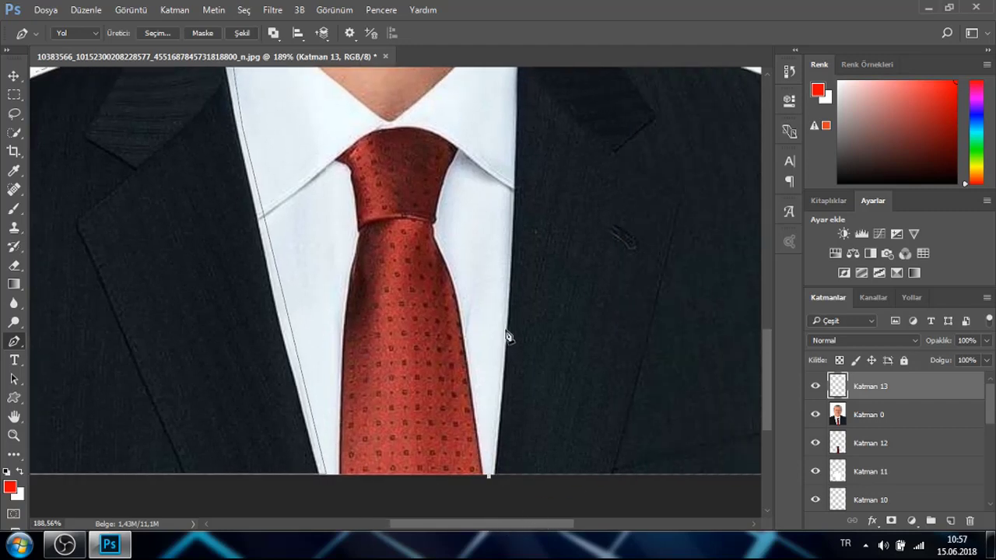
{"action": "left_click", "coordinate": [512, 134]}
{"action": "scroll", "coordinate": [522, 195], "scroll_direction": "up", "scroll_amount": 15}
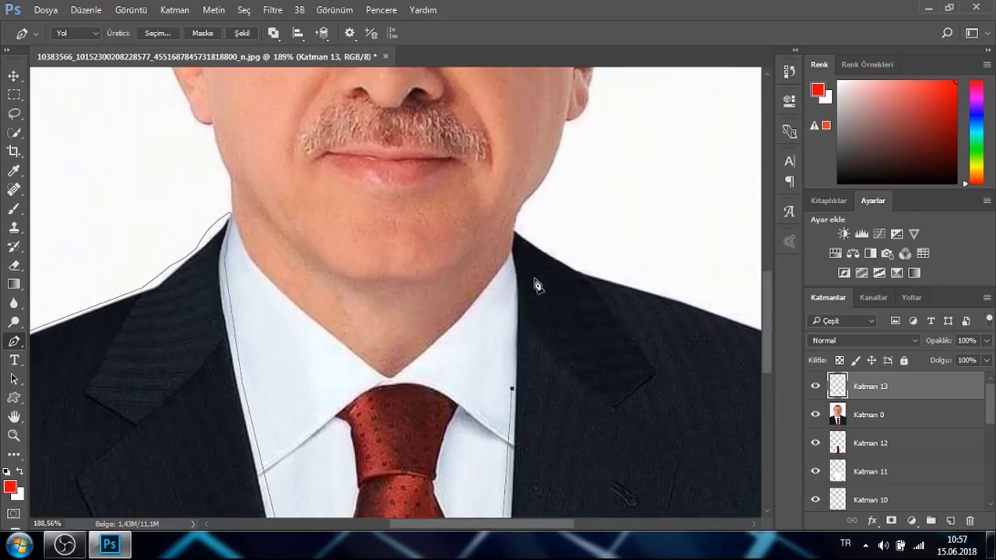
{"action": "left_click", "coordinate": [513, 270]}
{"action": "left_click_drag", "start_coordinate": [513, 235], "coordinate": [547, 247]}
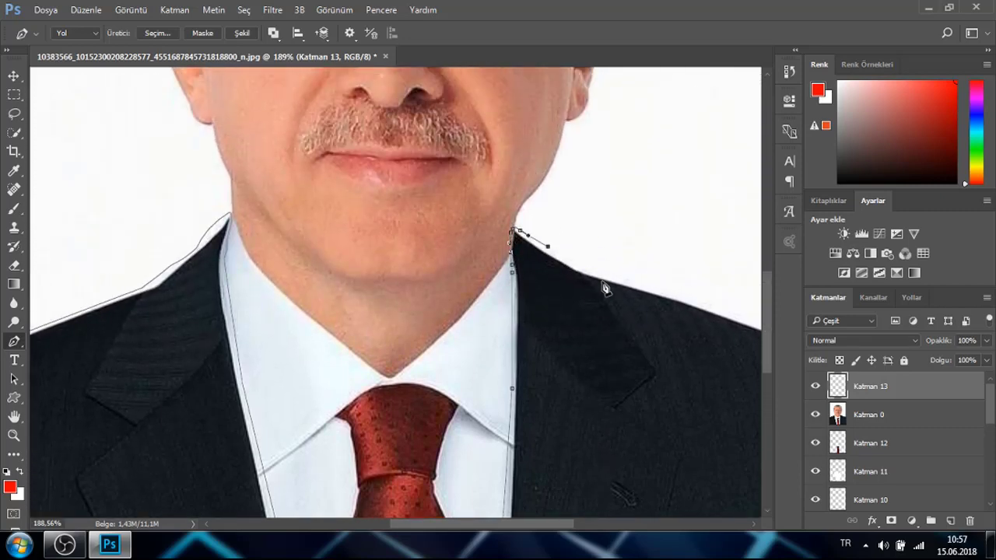
Continue the path along the image-right shoulder, around the photo's bottom-right corner and back to its starting point to close it
{"action": "left_click", "coordinate": [728, 308]}
{"action": "left_click_drag", "start_coordinate": [543, 528], "coordinate": [609, 521]}
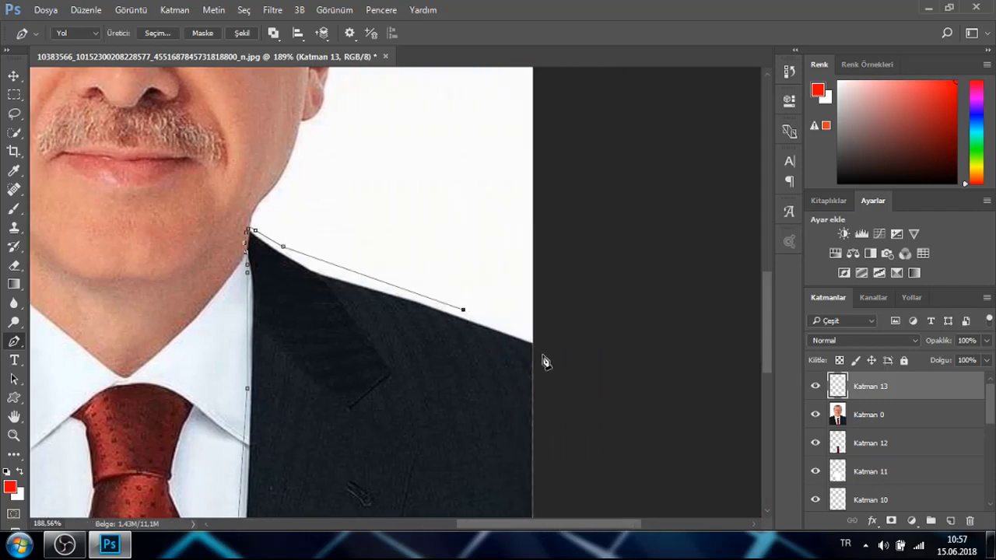
{"action": "scroll", "coordinate": [536, 351], "scroll_direction": "down", "scroll_amount": 10}
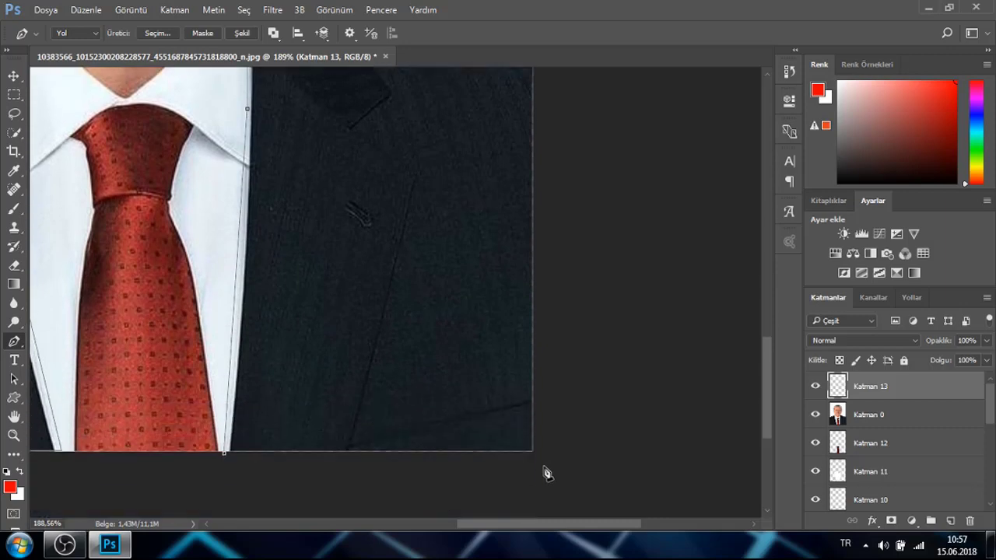
{"action": "left_click", "coordinate": [534, 393]}
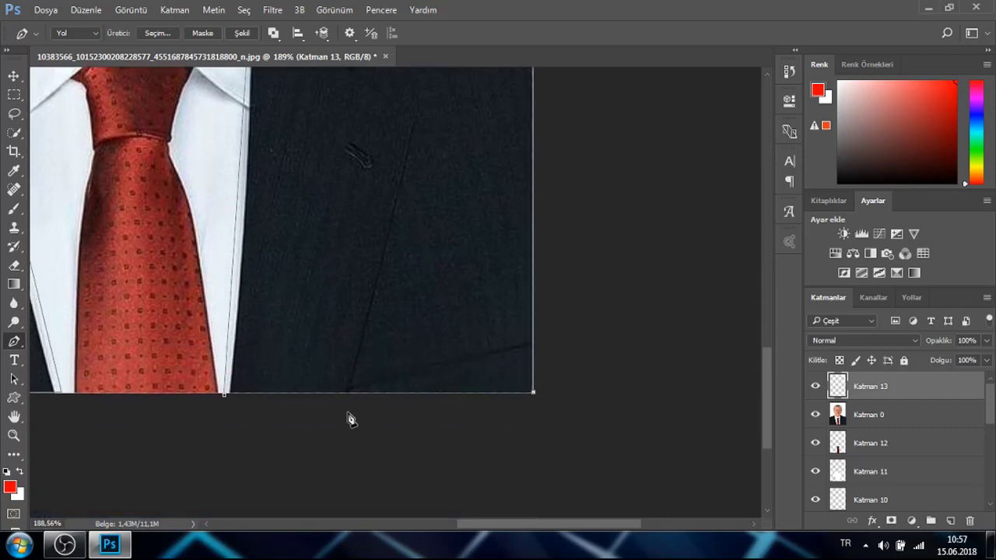
{"action": "left_click", "coordinate": [263, 392]}
{"action": "left_click", "coordinate": [224, 394]}
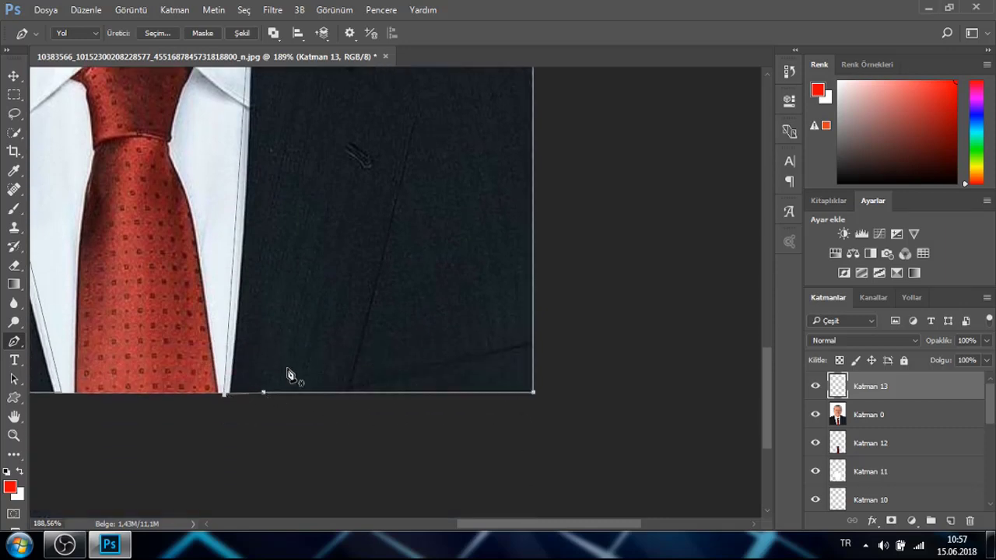
Hide the photo layer, fill both jacket paths with black 000000 and dismiss the paths
{"action": "left_click", "coordinate": [815, 415]}
{"action": "right_click", "coordinate": [535, 394]}
{"action": "right_click", "coordinate": [408, 296]}
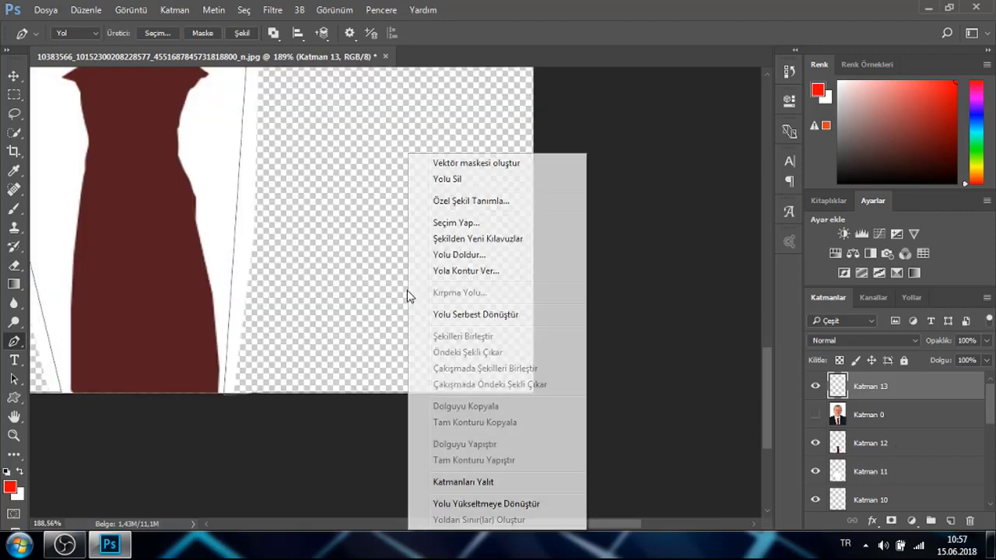
{"action": "left_click", "coordinate": [444, 255]}
{"action": "left_click", "coordinate": [810, 117]}
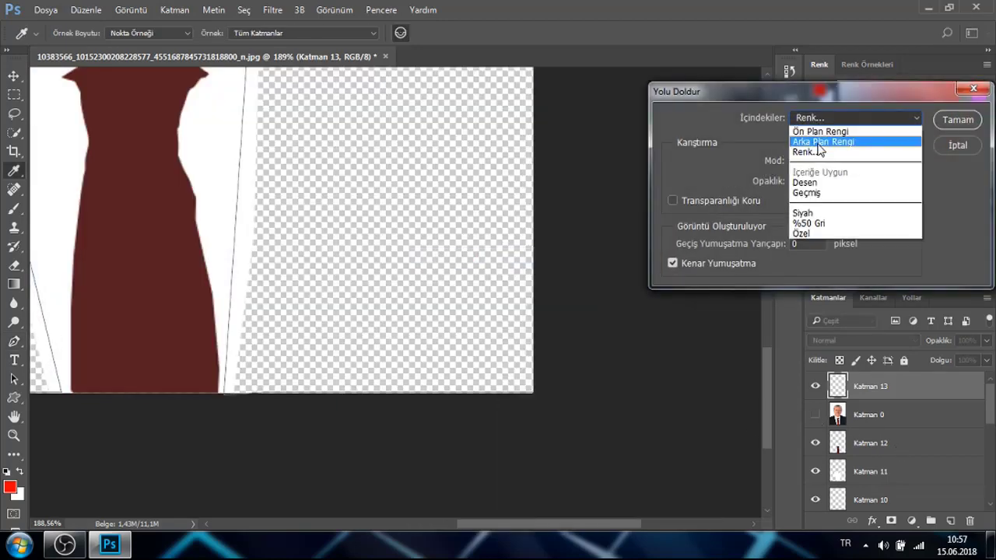
{"action": "left_click", "coordinate": [817, 151]}
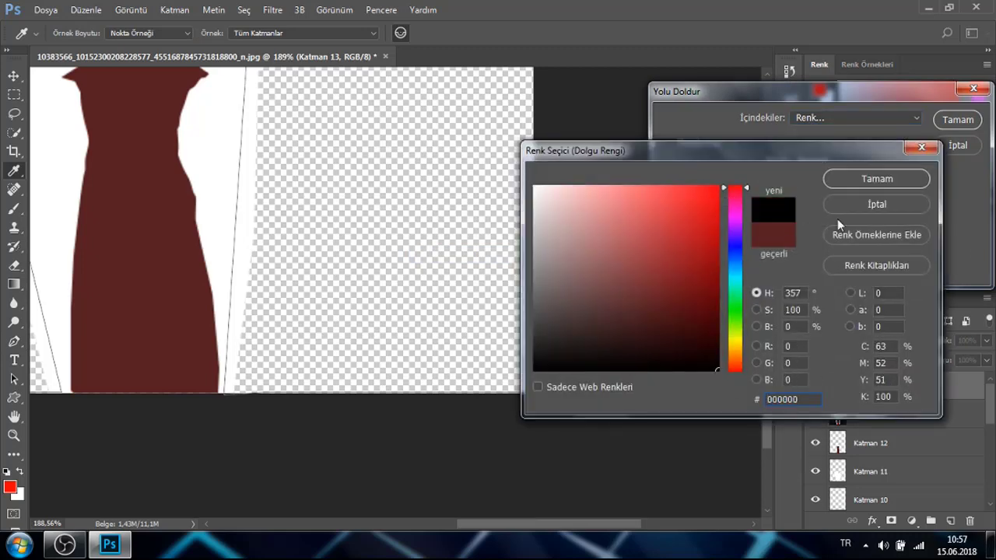
{"action": "left_click", "coordinate": [877, 178]}
{"action": "left_click", "coordinate": [955, 120]}
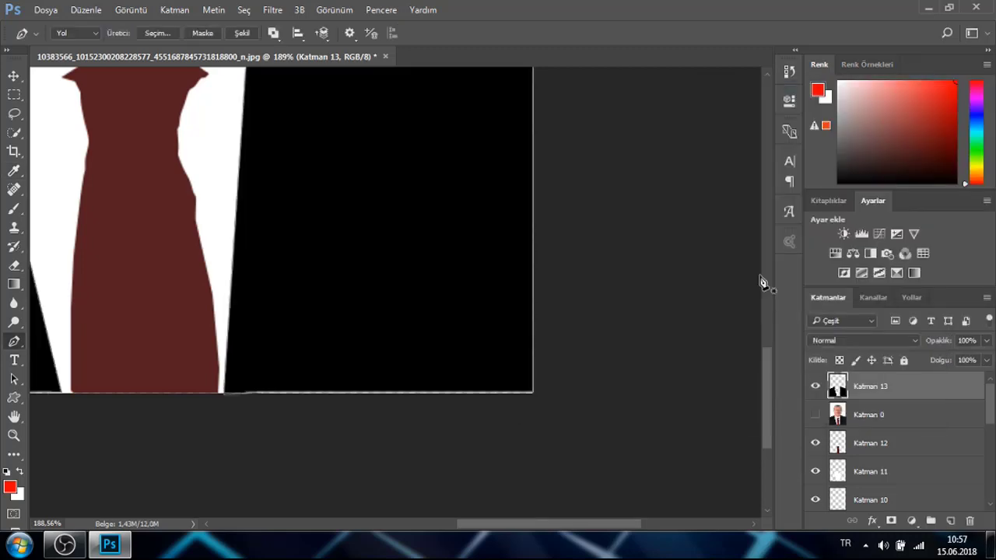
{"action": "left_click_drag", "start_coordinate": [570, 524], "coordinate": [482, 522]}
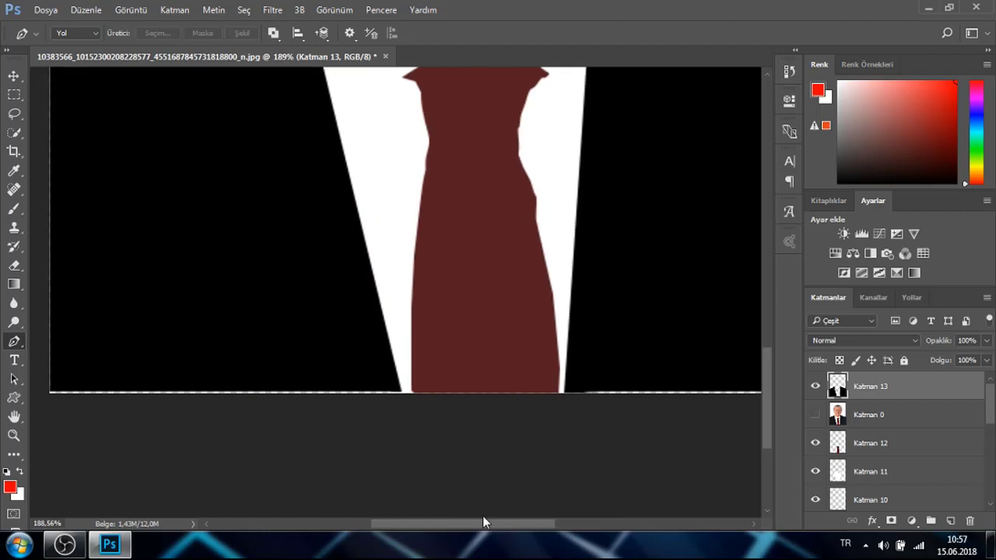
Show the hidden photo layer Katman 0 and move it above Katman 13 to the top of the layer stack
{"action": "left_click", "coordinate": [15, 434]}
{"action": "left_click_drag", "start_coordinate": [300, 350], "coordinate": [213, 349]}
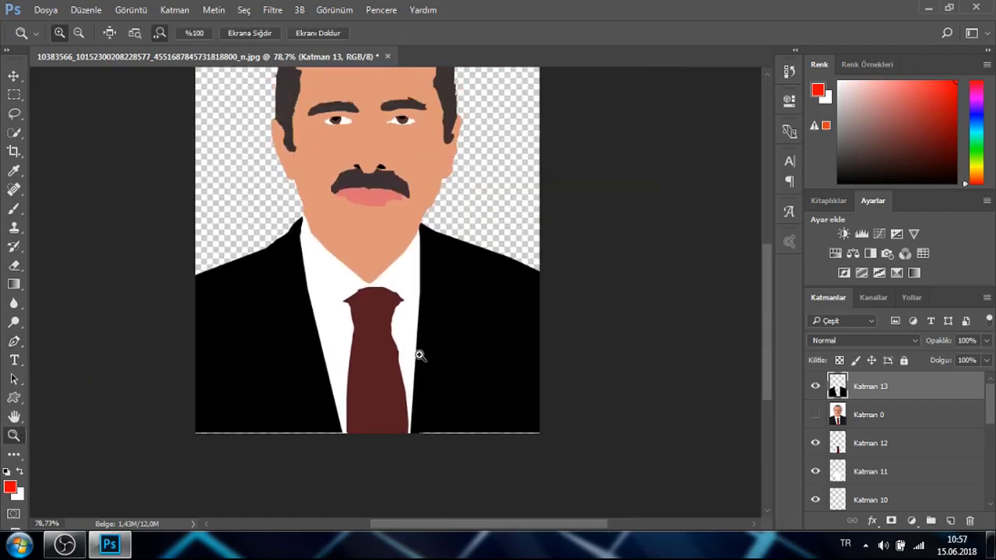
{"action": "scroll", "coordinate": [419, 356], "scroll_direction": "up", "scroll_amount": 3}
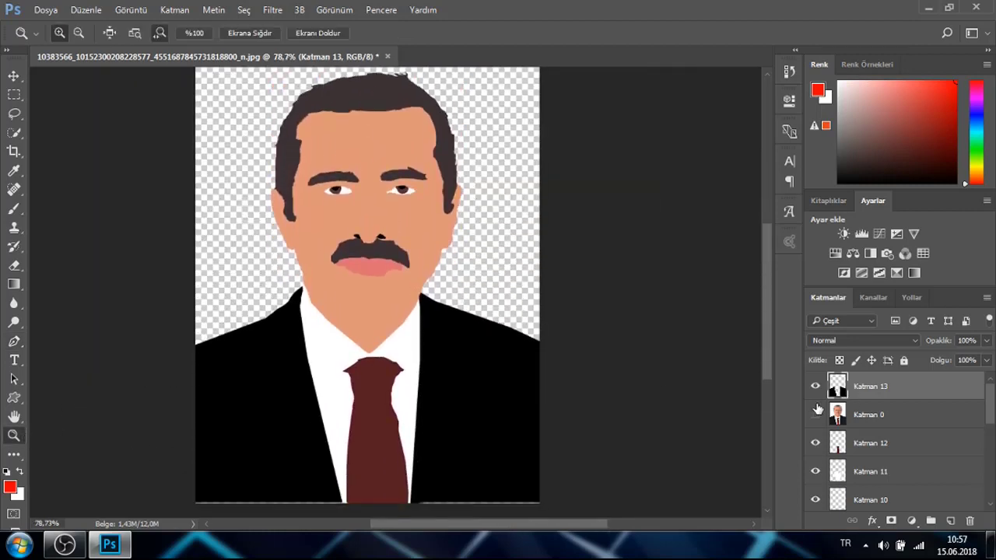
{"action": "left_click", "coordinate": [815, 414]}
{"action": "left_click_drag", "start_coordinate": [900, 418], "coordinate": [864, 381]}
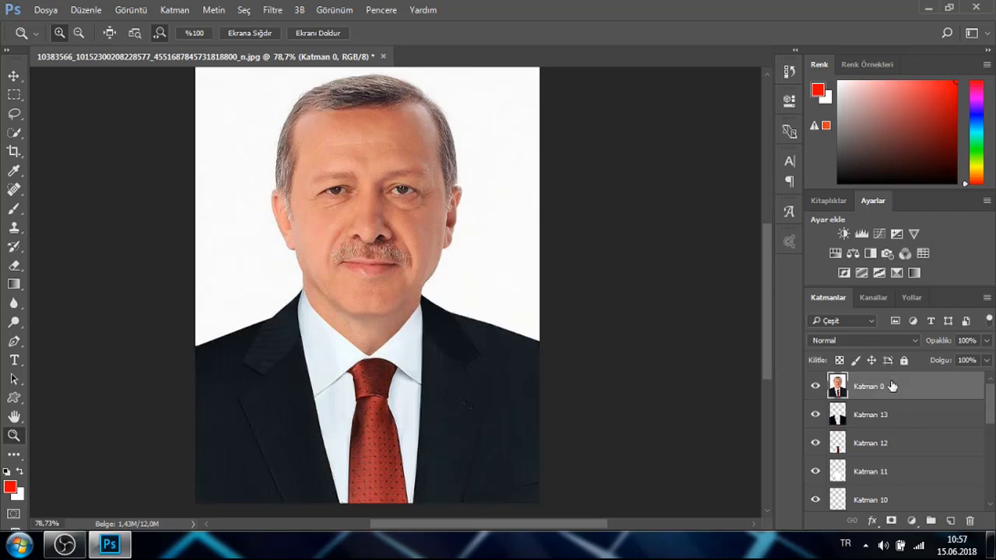
Set the photo layer's blend mode to Soft Light (Yumuşak Işık)
{"action": "left_click", "coordinate": [853, 340]}
{"action": "left_click", "coordinate": [839, 189]}
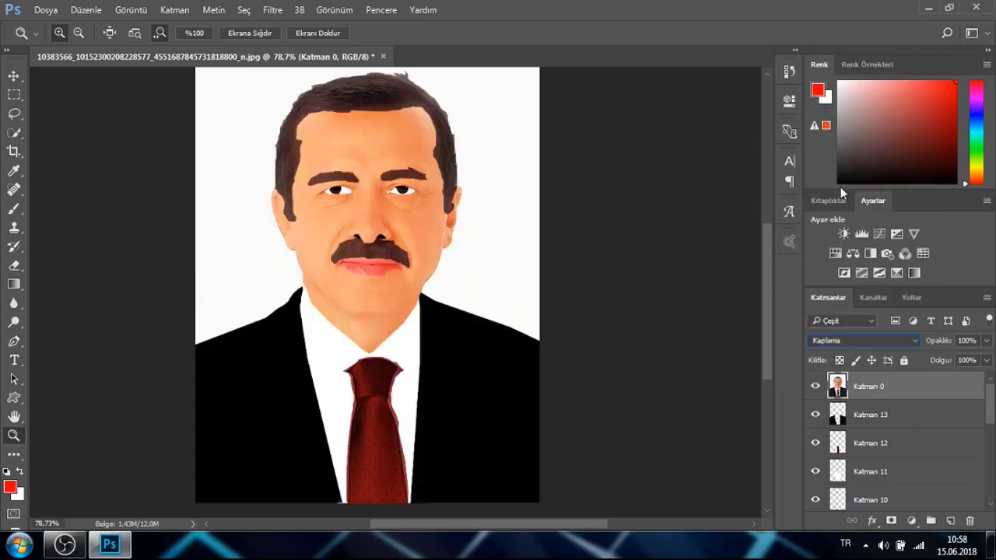
{"action": "left_click", "coordinate": [852, 341]}
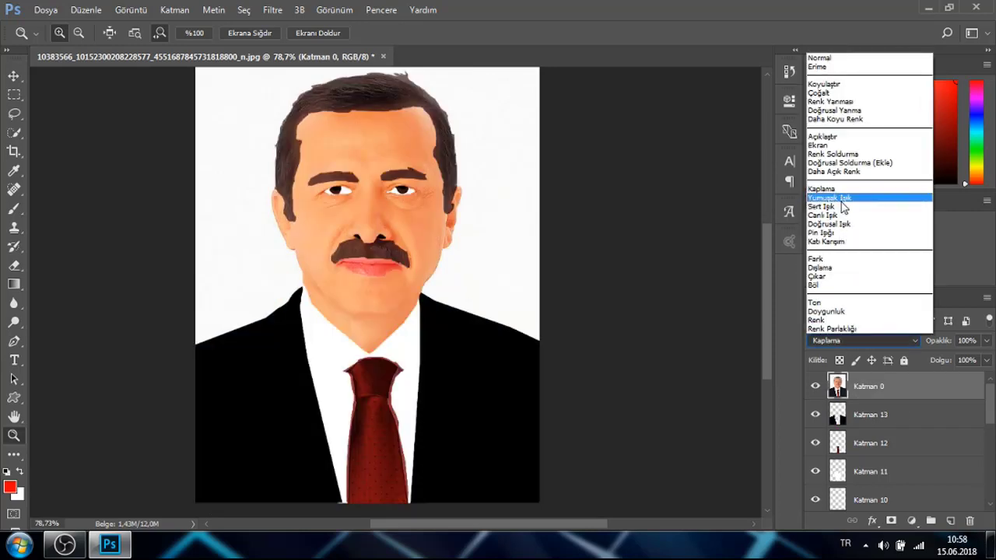
{"action": "left_click", "coordinate": [841, 199]}
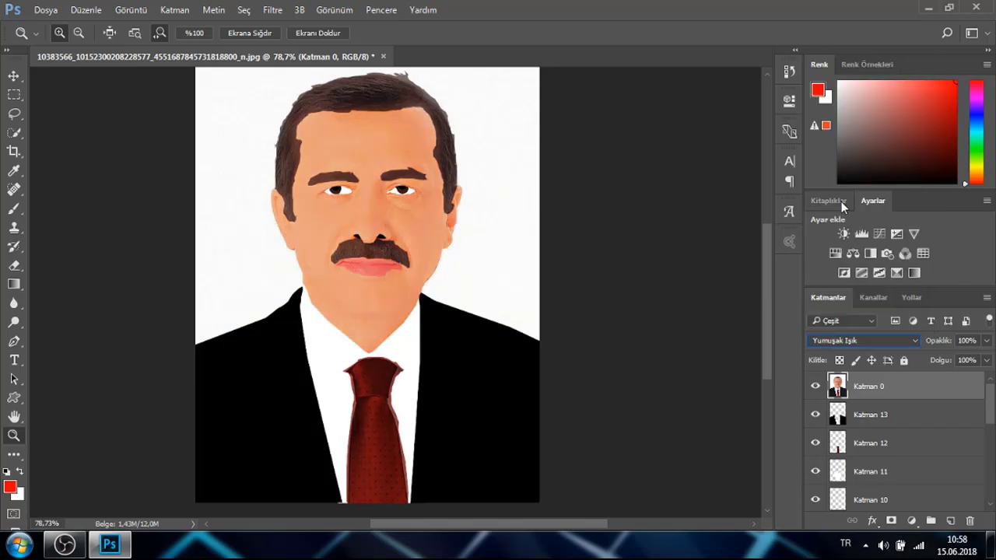
Apply the Filter Gallery's Cutout (Kesme) effect to the photo layer with 4 levels, edge simplicity 4 and edge fidelity 2
{"action": "left_click", "coordinate": [271, 10]}
{"action": "left_click", "coordinate": [304, 65]}
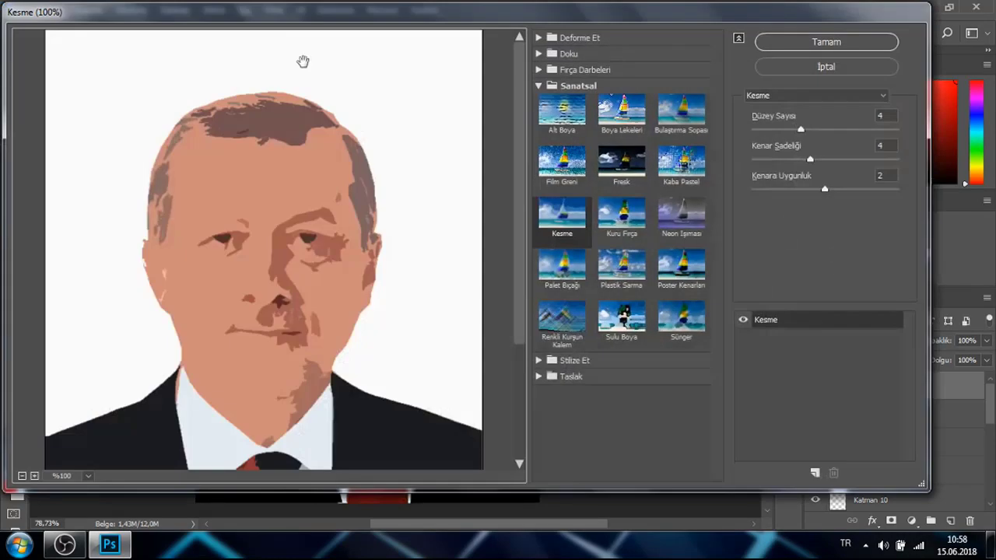
{"action": "left_click", "coordinate": [781, 45]}
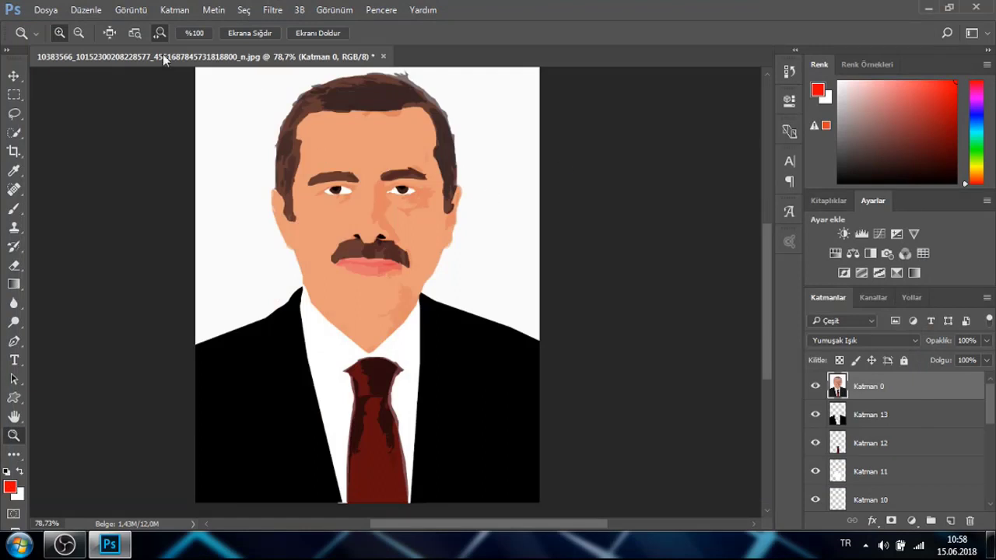
Start saving the finished illustration as a separate file in JPEG format in the Downloads folder
{"action": "left_click", "coordinate": [47, 10]}
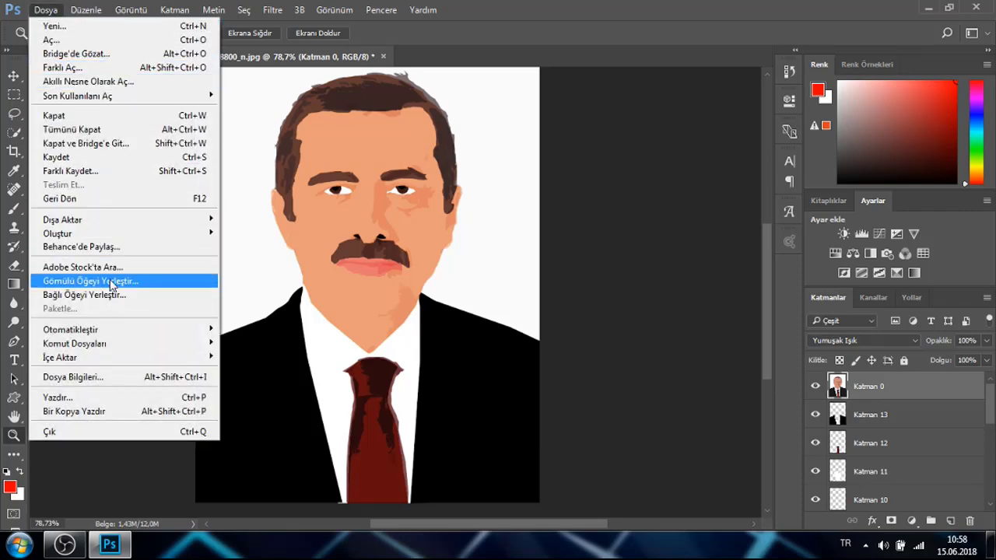
{"action": "left_click", "coordinate": [94, 171]}
{"action": "left_click", "coordinate": [187, 291]}
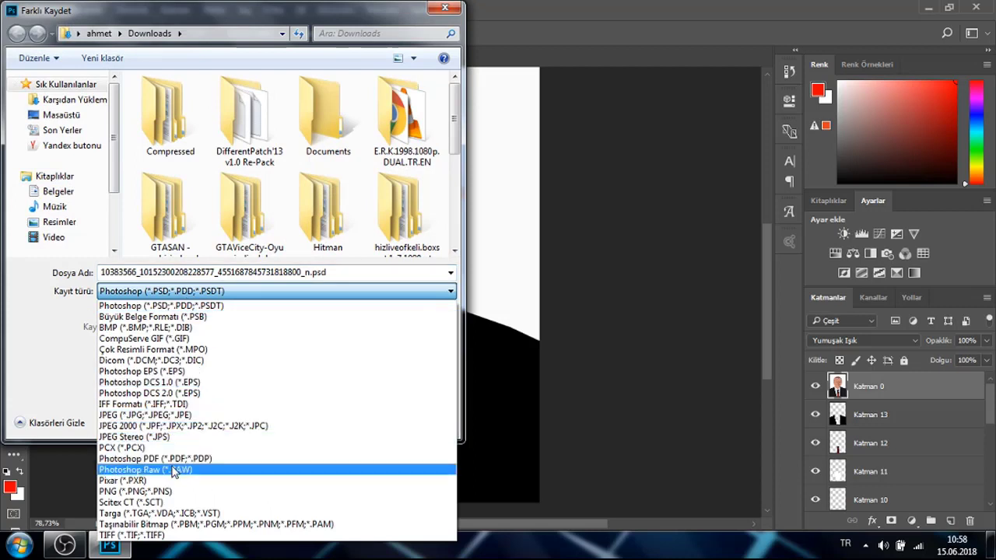
{"action": "left_click", "coordinate": [155, 415]}
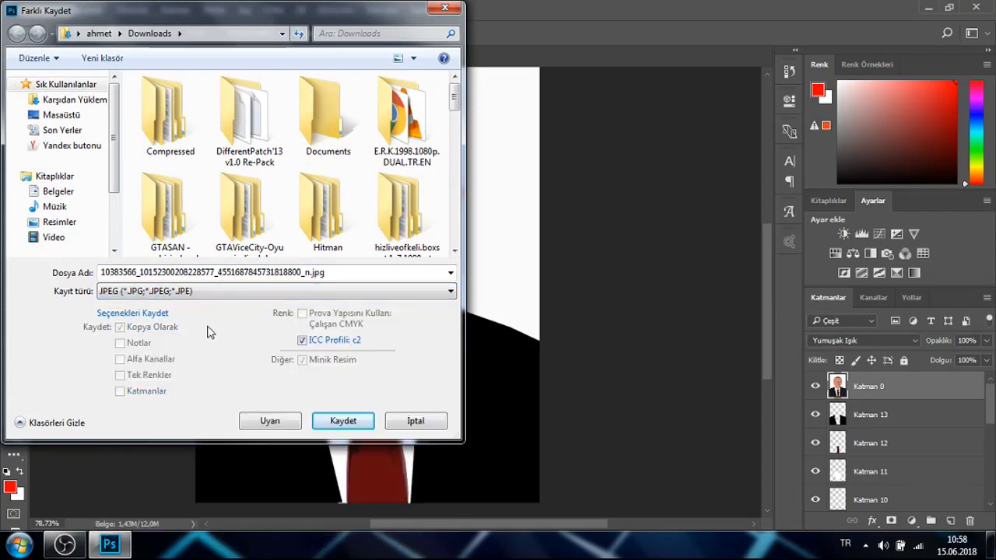
Name the JPEG "cumhurbaşkanı ve ak parti genel başkanı recep tayyip erdoğan reis rte 53 adobe vectörel çizim" and save it at quality 6
{"action": "left_click", "coordinate": [311, 272]}
{"action": "left_click", "coordinate": [312, 272]}
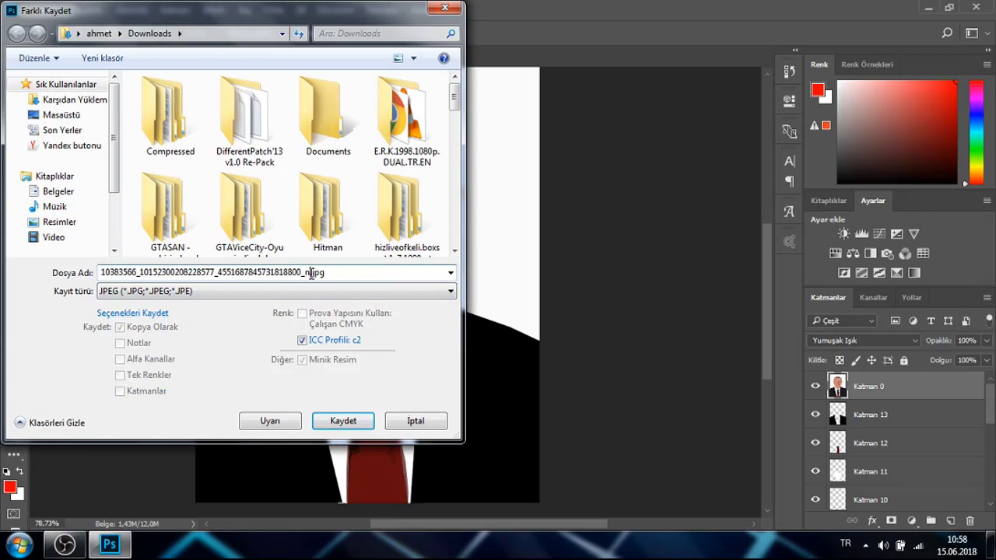
{"action": "key", "text": "BackSpace"}
{"action": "key", "text": "BackSpace"}
{"action": "key", "text": "BackSpace"}
{"action": "key", "text": "BackSpace"}
{"action": "key", "text": "BackSpace"}
{"action": "key", "text": "BackSpace"}
{"action": "key", "text": "BackSpace"}
{"action": "key", "text": "BackSpace"}
{"action": "key", "text": "BackSpace"}
{"action": "key", "text": "BackSpace"}
{"action": "key", "text": "BackSpace"}
{"action": "key", "text": "BackSpace"}
{"action": "key", "text": "BackSpace"}
{"action": "key", "text": "BackSpace"}
{"action": "key", "text": "BackSpace"}
{"action": "key", "text": "BackSpace"}
{"action": "key", "text": "BackSpace"}
{"action": "key", "text": "BackSpace"}
{"action": "key", "text": "BackSpace"}
{"action": "key", "text": "BackSpace"}
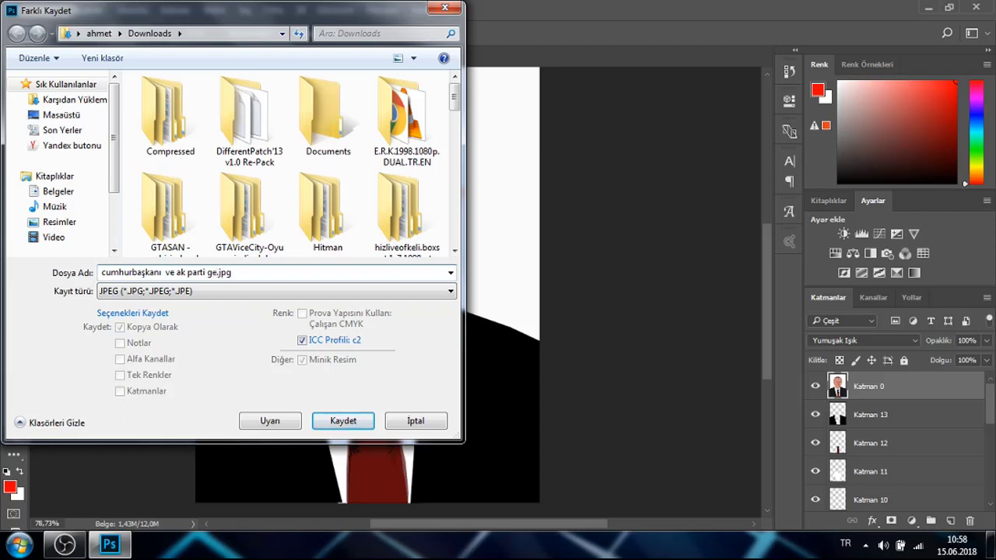
{"action": "type", "text": "başkanı recep tay"}
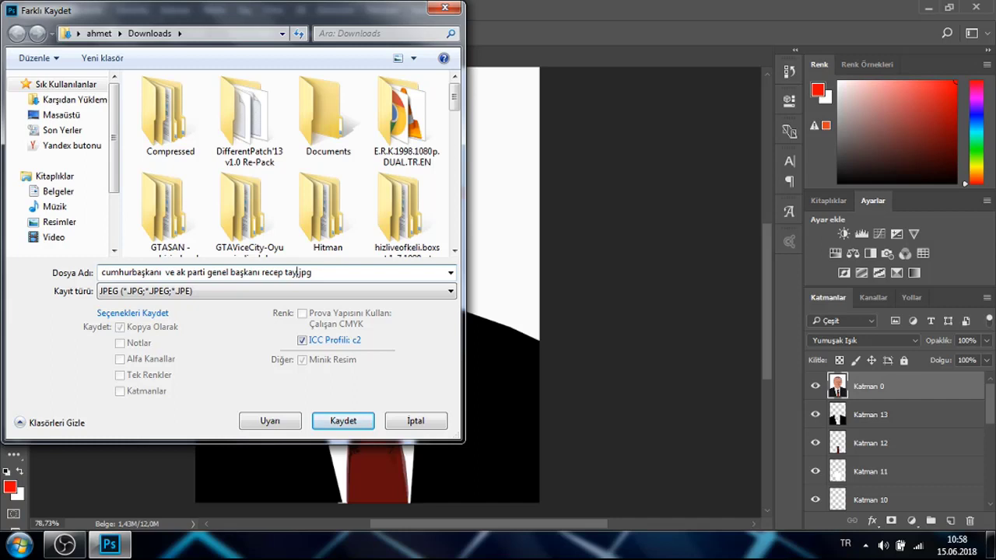
{"action": "type", "text": "yip erdoğan reis r"}
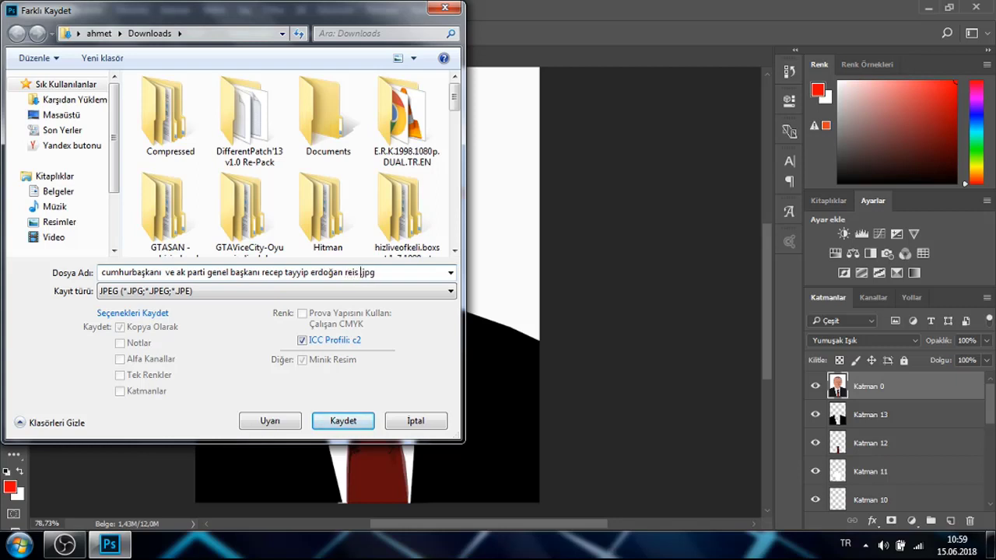
{"action": "type", "text": "te 53 adobe vect"}
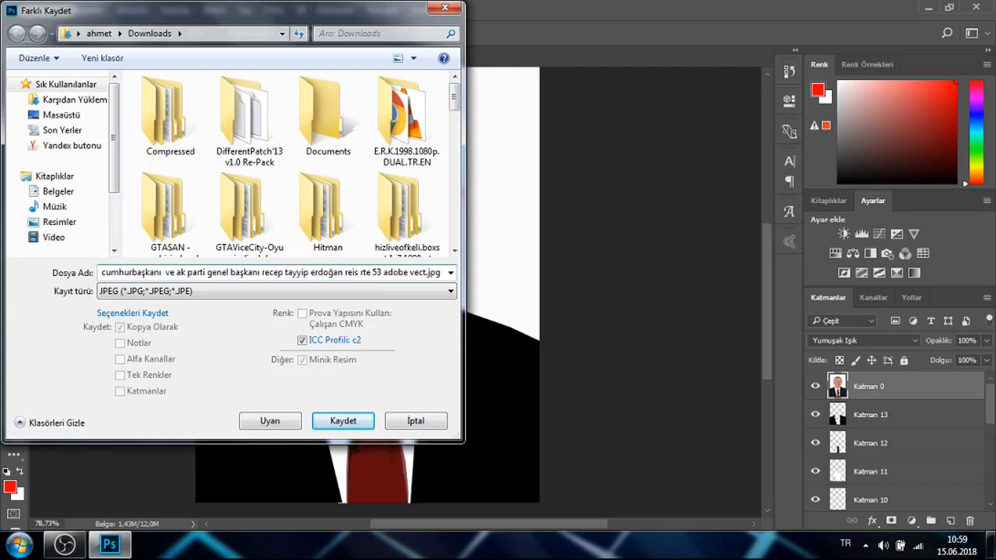
{"action": "type", "text": "örel çizim"}
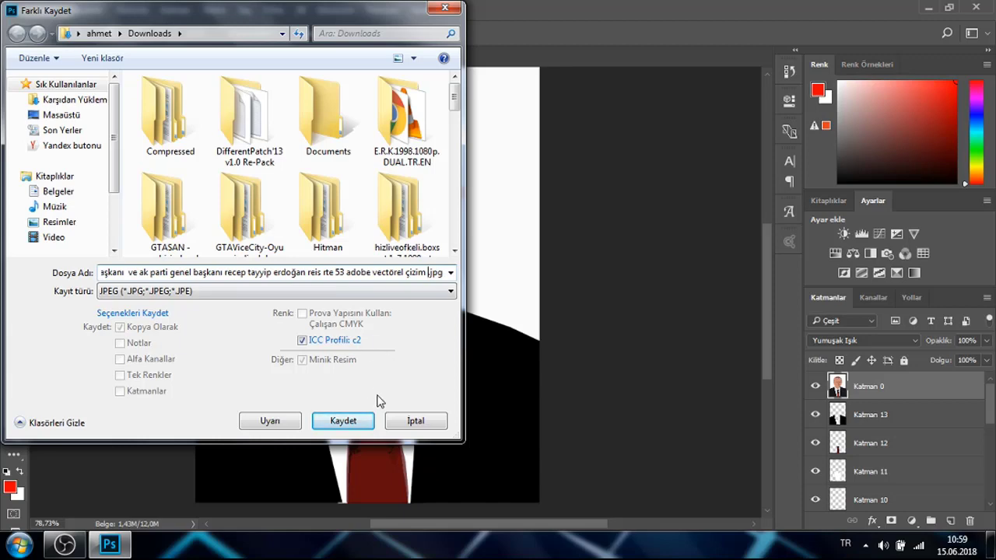
{"action": "left_click", "coordinate": [366, 421]}
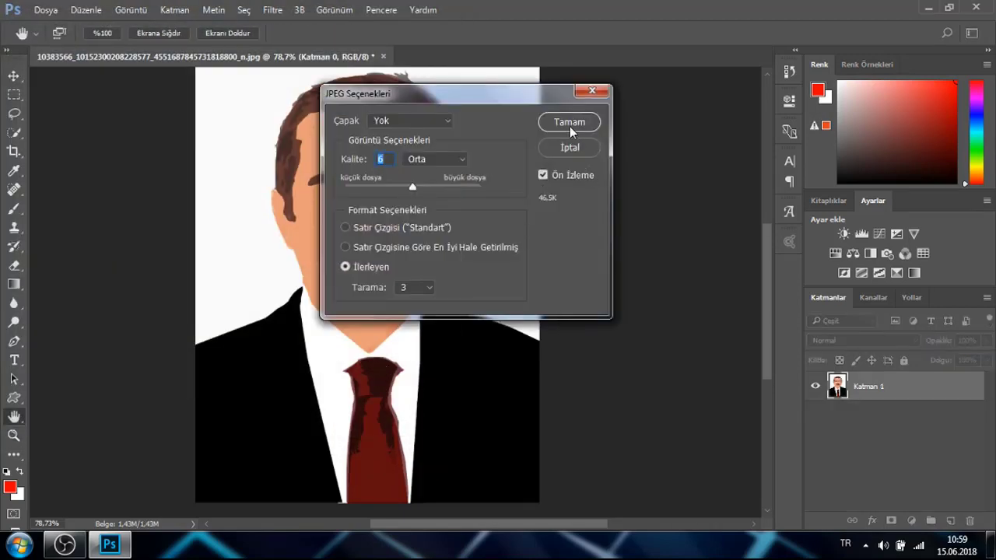
{"action": "left_click", "coordinate": [570, 122]}
Close Photoshop and answer its closing prompt to return to the desktop
{"action": "left_click", "coordinate": [976, 7]}
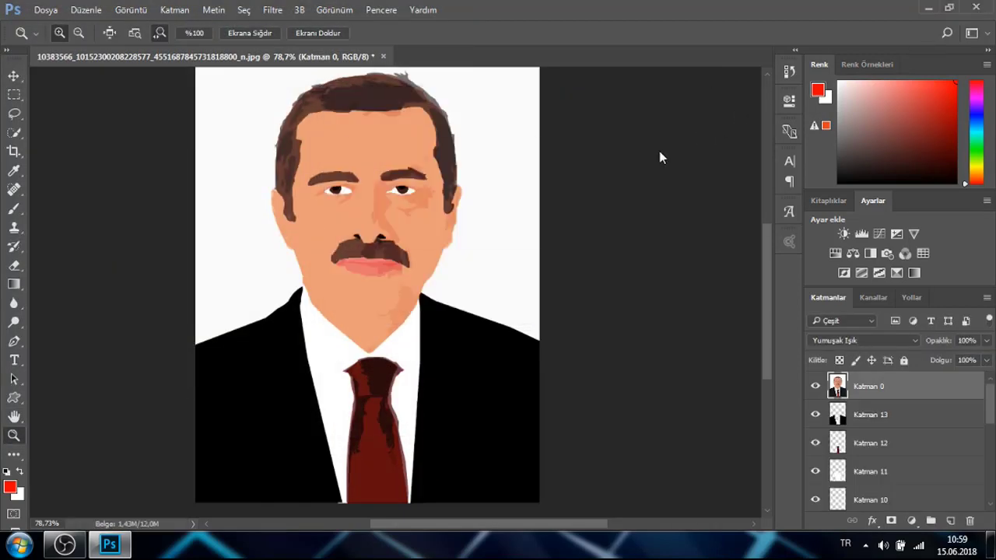
{"action": "left_click", "coordinate": [509, 221]}
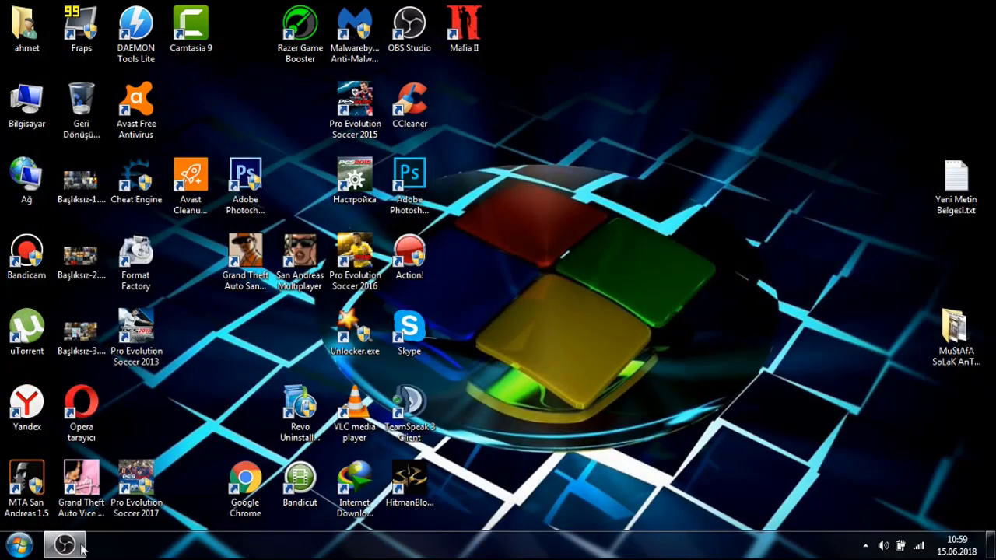
{"action": "left_click", "coordinate": [82, 550]}
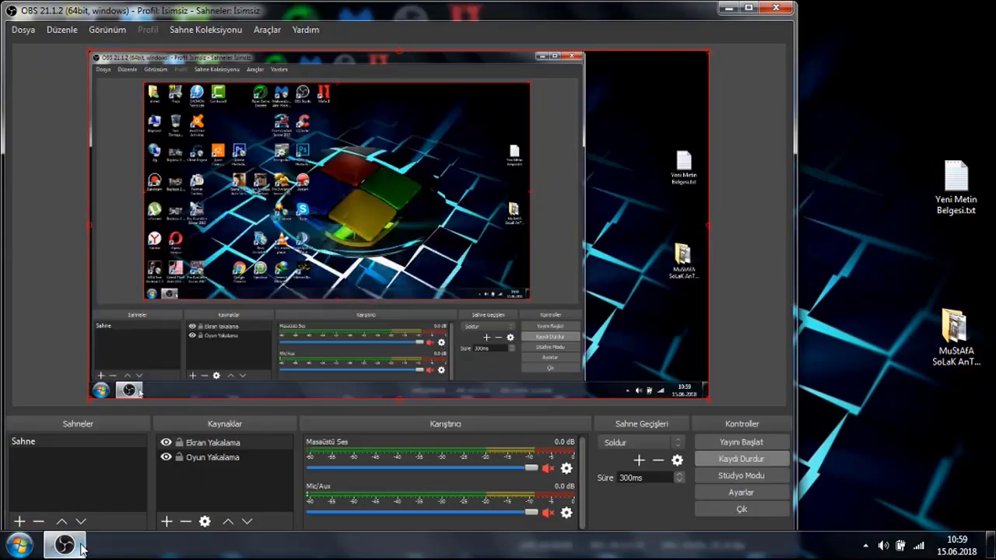